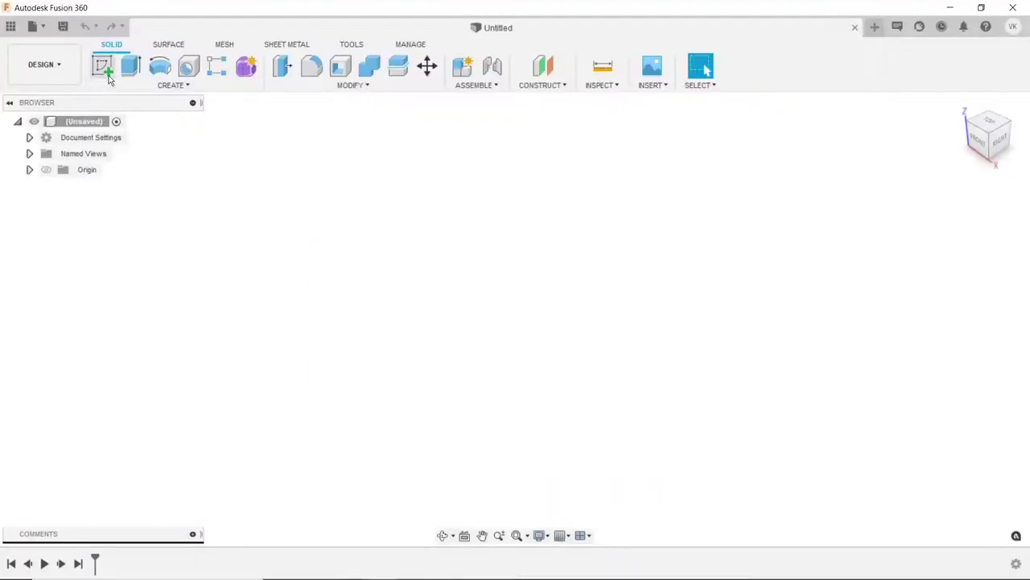
# Start a sketch on the front plane and draw a 15 mm horizontal line left from the origin.
pyautogui.click(105, 69)
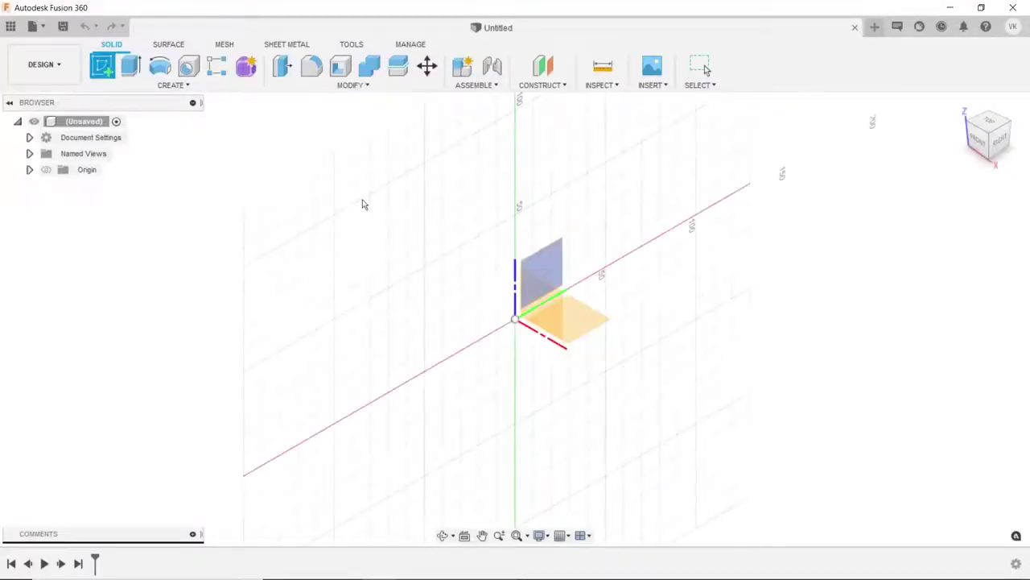
pyautogui.click(525, 300)
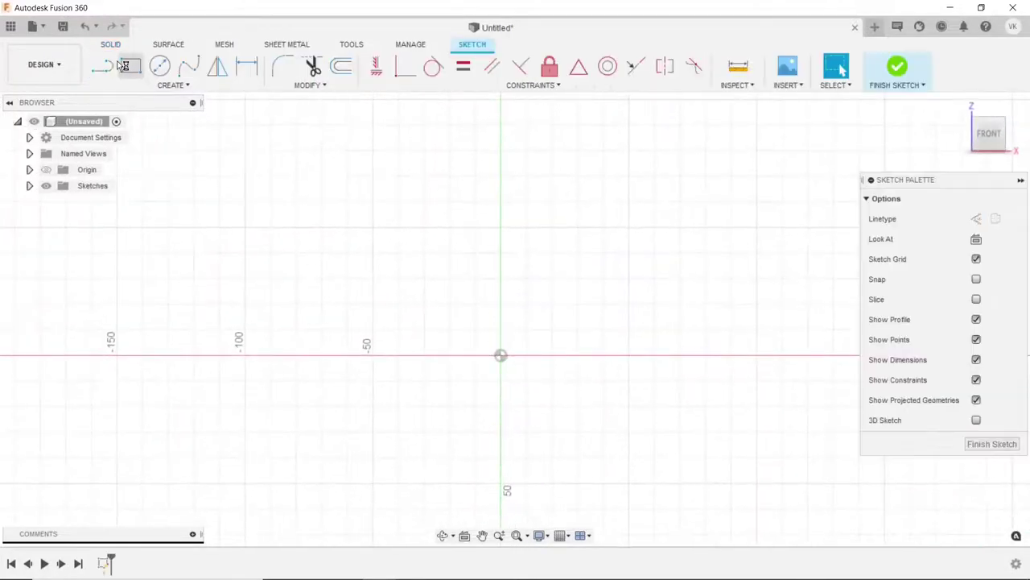
pyautogui.click(501, 355)
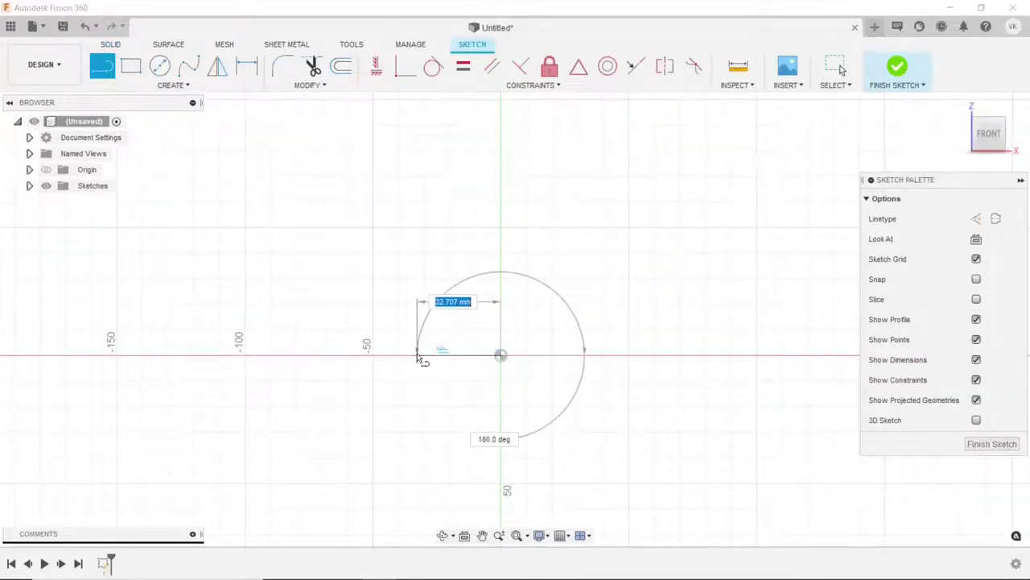
pyautogui.click(417, 354)
pyautogui.press('Escape')
pyautogui.click(239, 70)
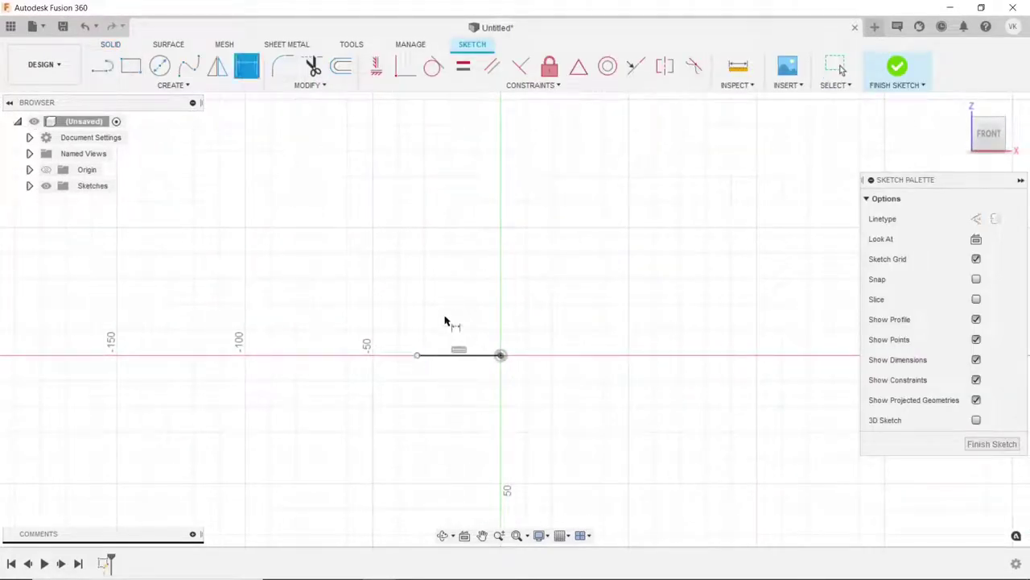
pyautogui.click(448, 355)
pyautogui.click(446, 375)
pyautogui.write('15')
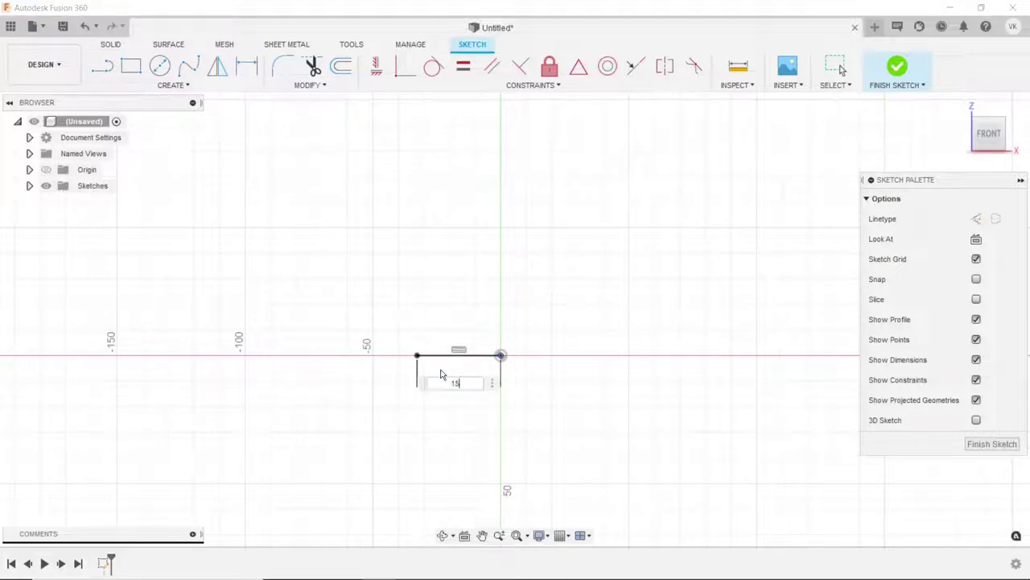
pyautogui.press('Return')
pyautogui.scroll(-3, 391, 385)
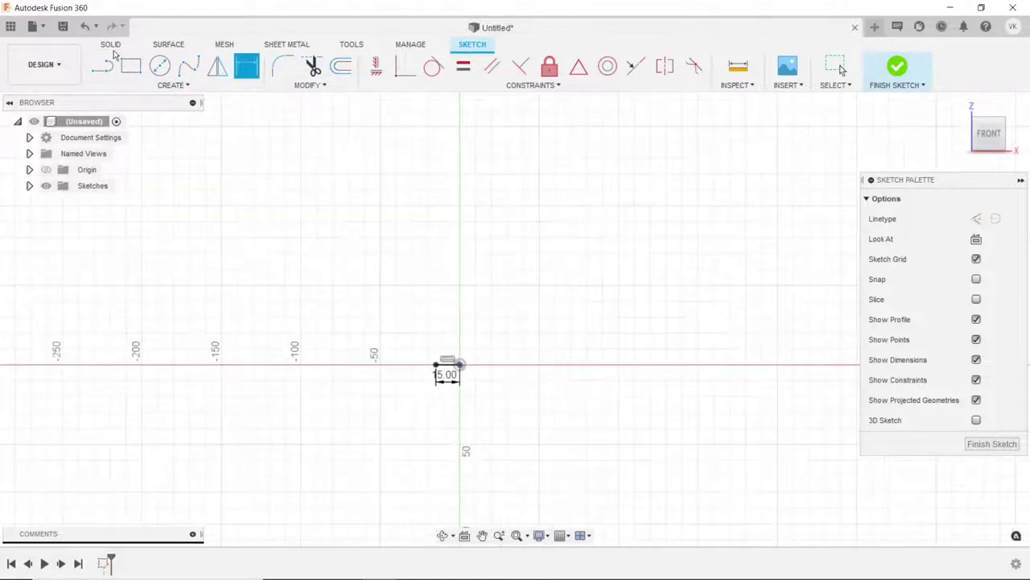
pyautogui.scroll(3, 483, 301)
# Draw a 50 mm vertical line up from the left endpoint and make it construction.
pyautogui.press('l')
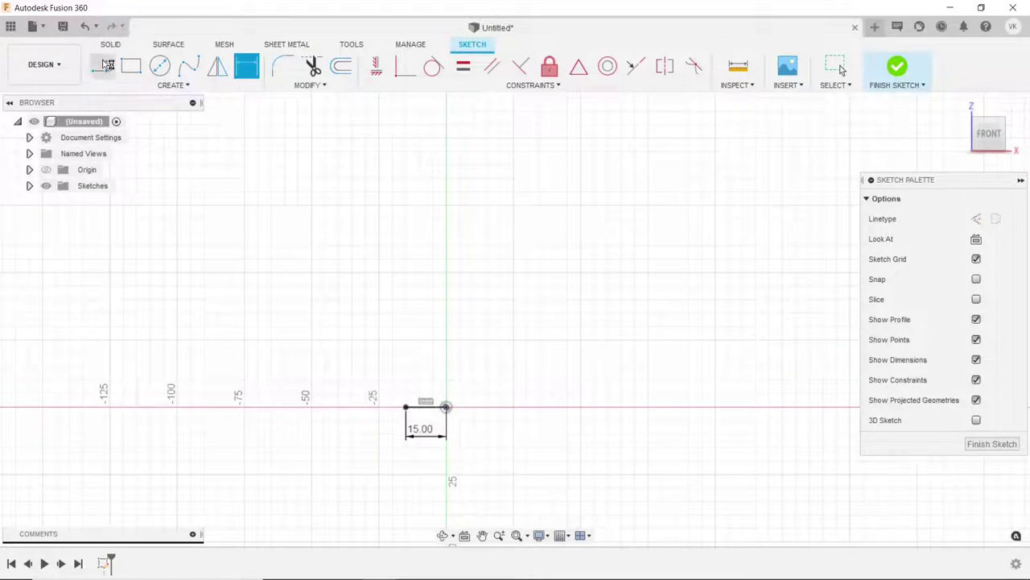
pyautogui.click(406, 407)
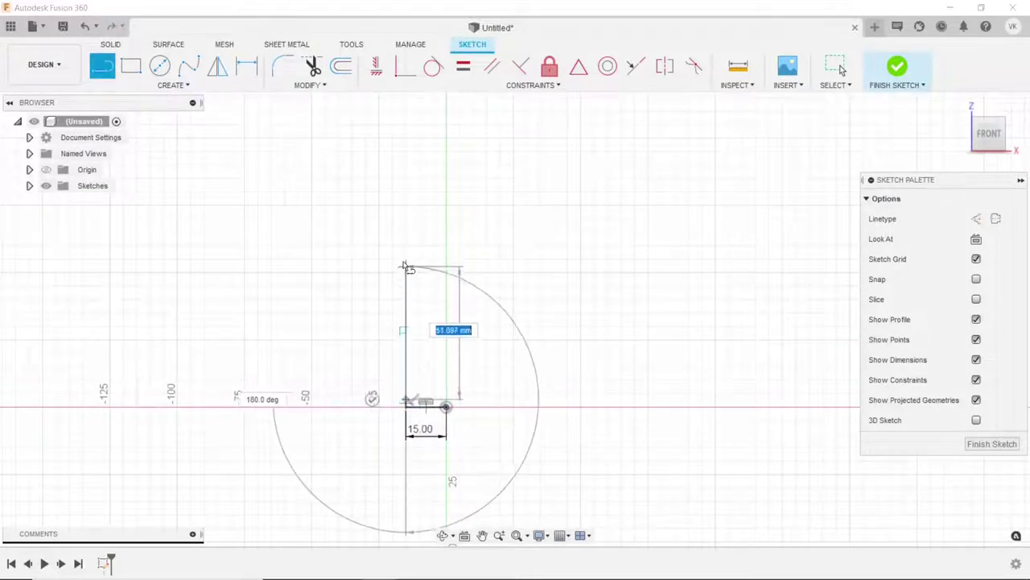
pyautogui.press('Escape')
pyautogui.press('l')
pyautogui.click(407, 402)
pyautogui.click(406, 252)
pyautogui.press('Escape')
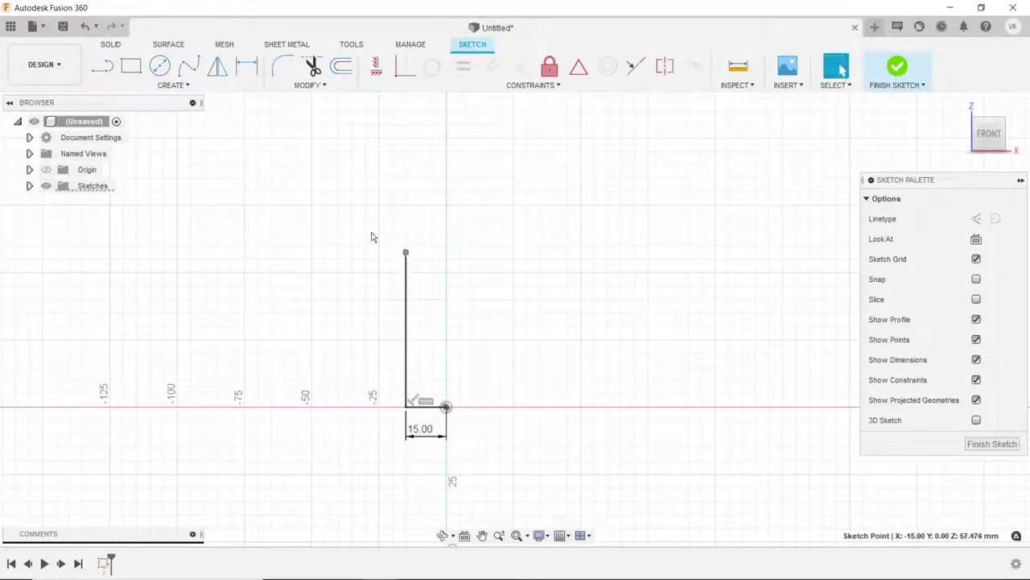
pyautogui.press('d')
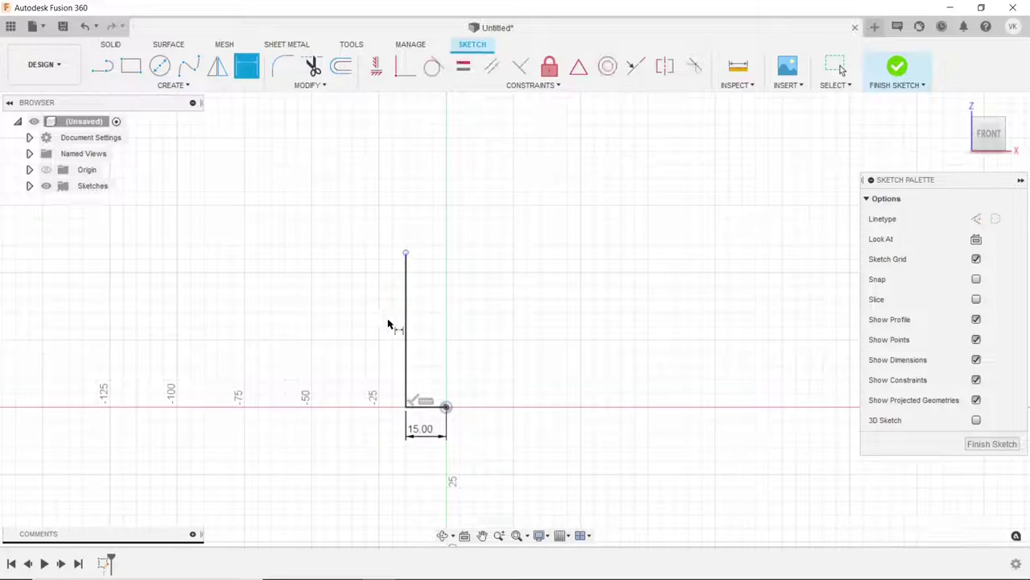
pyautogui.click(406, 324)
pyautogui.click(387, 320)
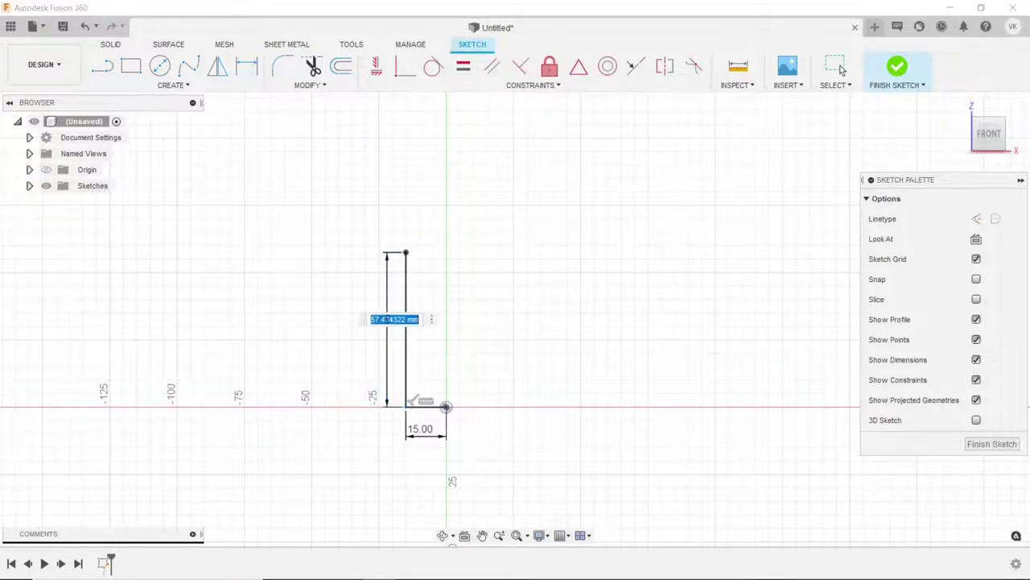
pyautogui.write('50')
pyautogui.press('Return')
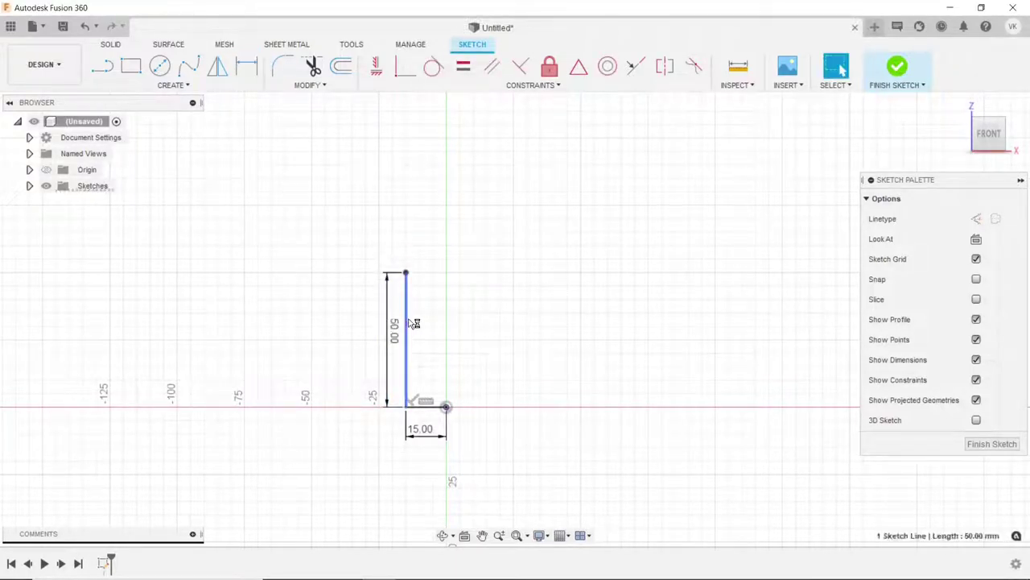
pyautogui.click(976, 219)
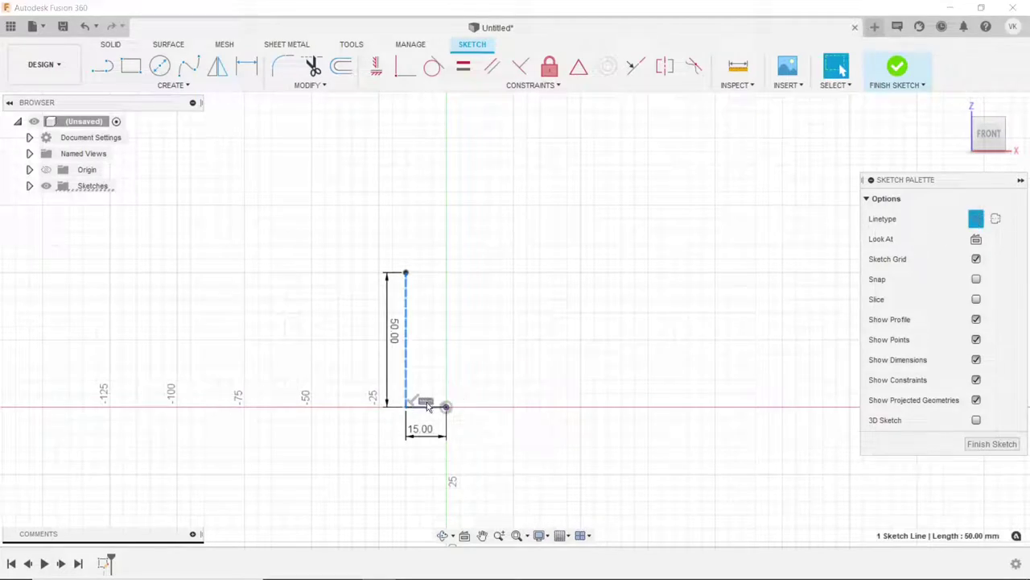
# Turn the 15 mm bottom line into construction geometry.
pyautogui.click(427, 402)
pyautogui.click(733, 244)
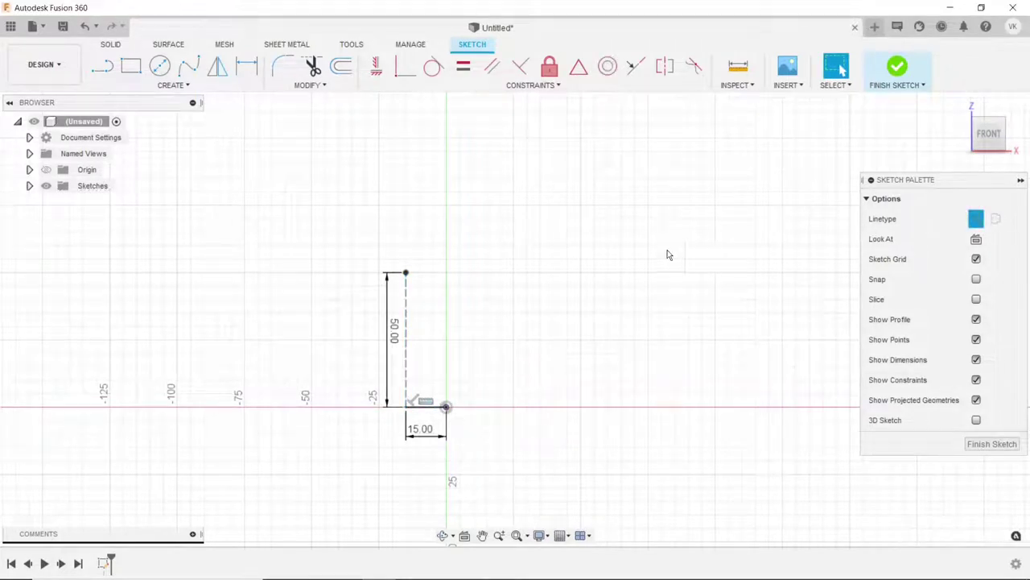
pyautogui.click(432, 408)
pyautogui.click(974, 219)
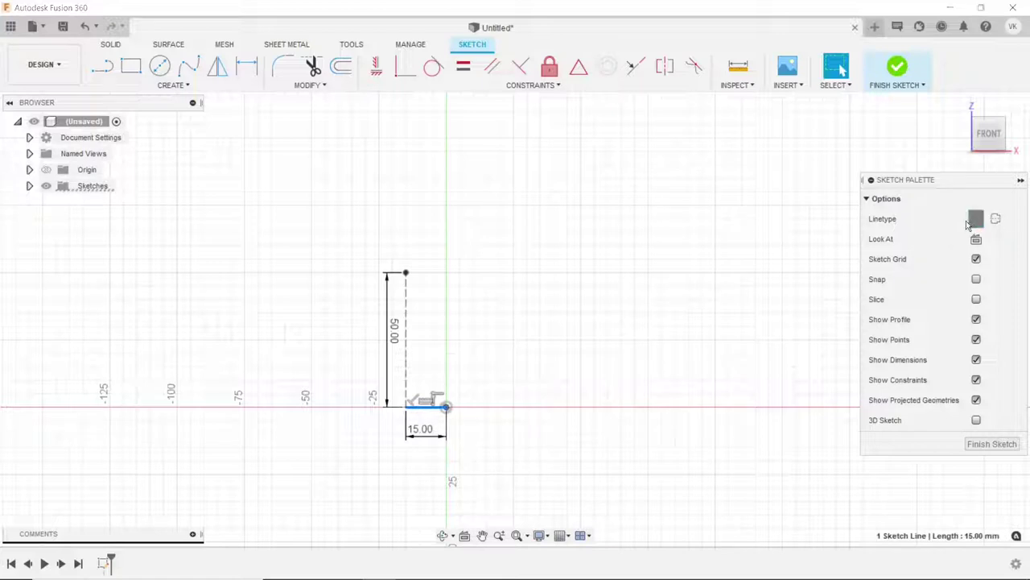
pyautogui.click(737, 218)
# Draw a 3-point arc from the vertical line's top down to the origin.
pyautogui.click(137, 85)
pyautogui.moveTo(113, 144)
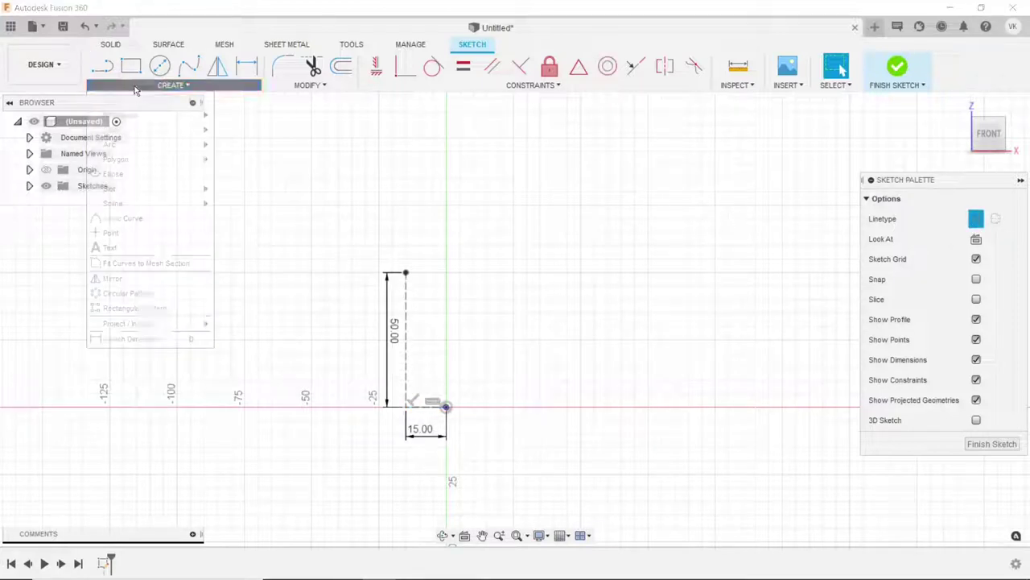
pyautogui.click(223, 146)
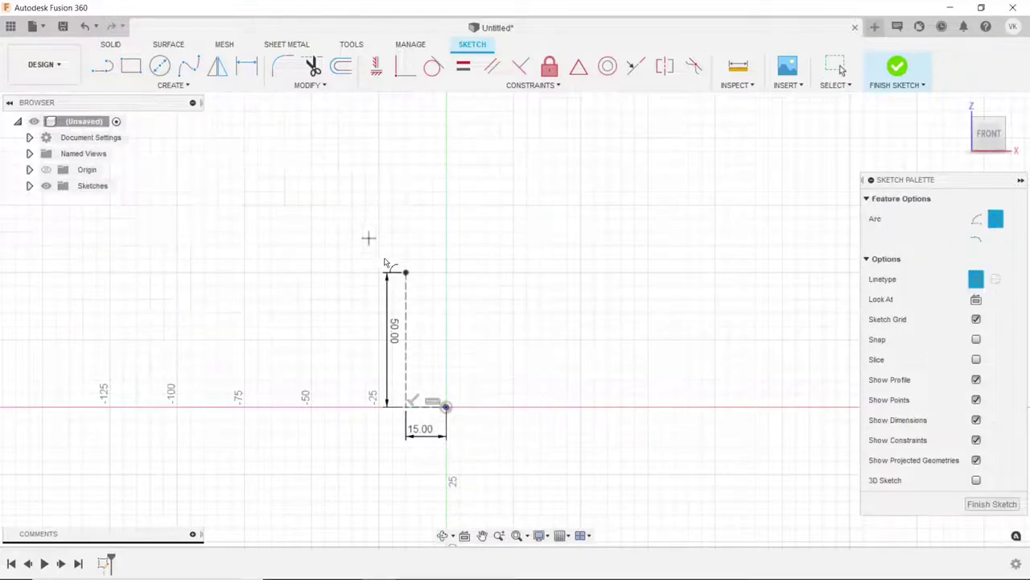
pyautogui.click(406, 274)
pyautogui.click(445, 406)
pyautogui.click(435, 391)
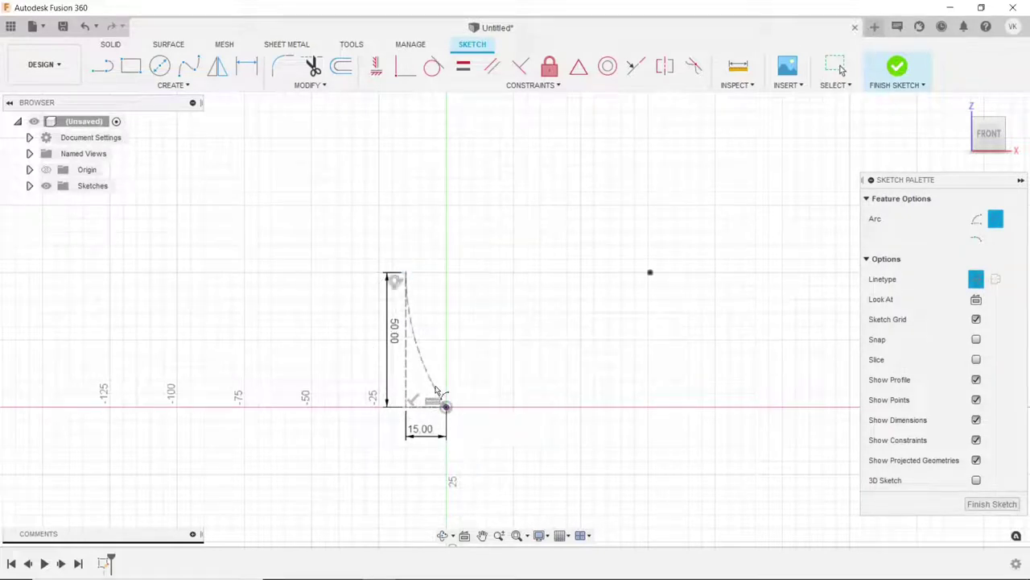
pyautogui.press('Escape')
pyautogui.click(729, 278)
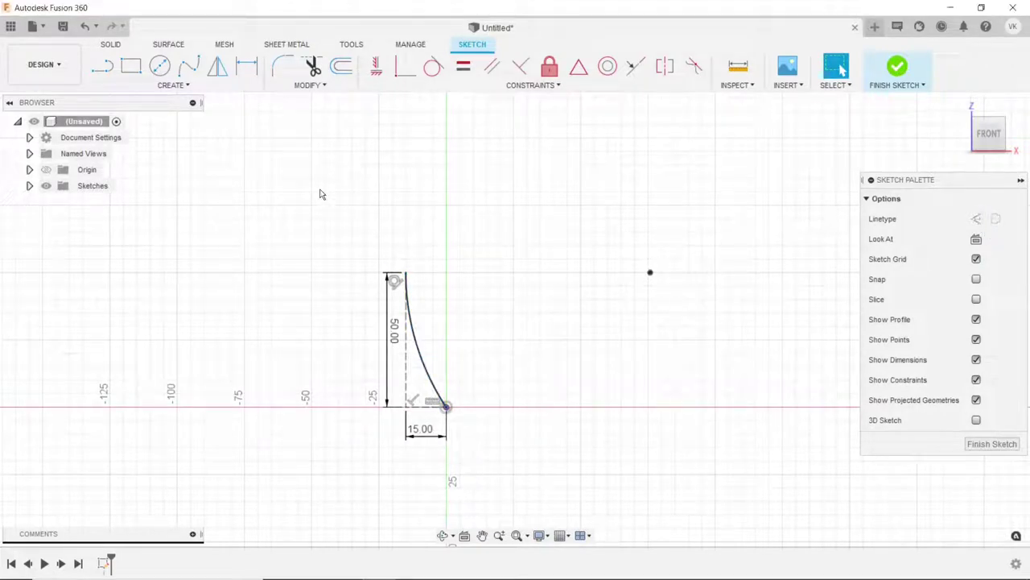
pyautogui.moveTo(525, 227); pyautogui.dragTo(666, 311)
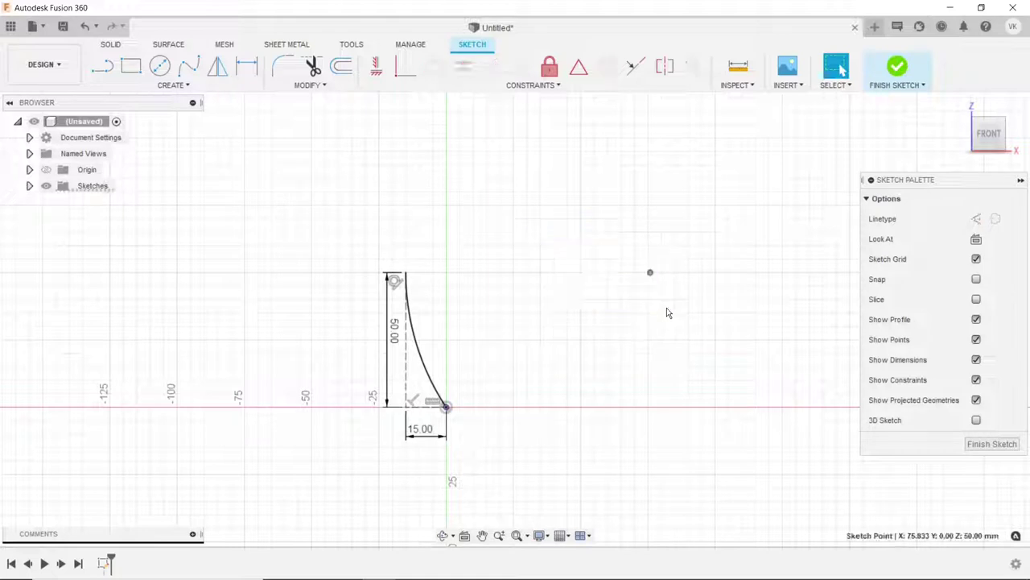
pyautogui.press('Escape')
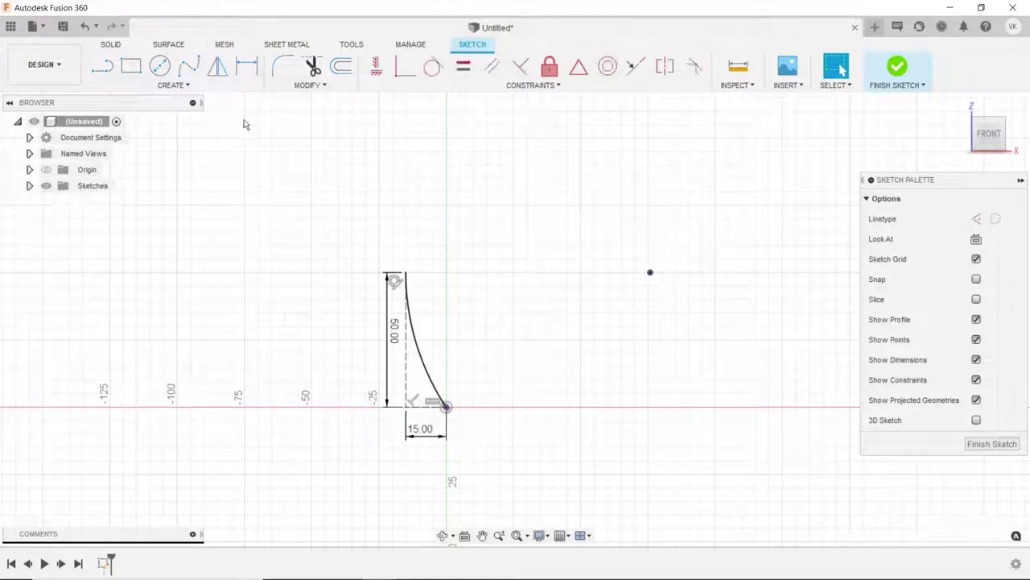
# Dimension the short top line to 4 mm.
pyautogui.click(102, 66)
pyautogui.scroll(2, 435, 288)
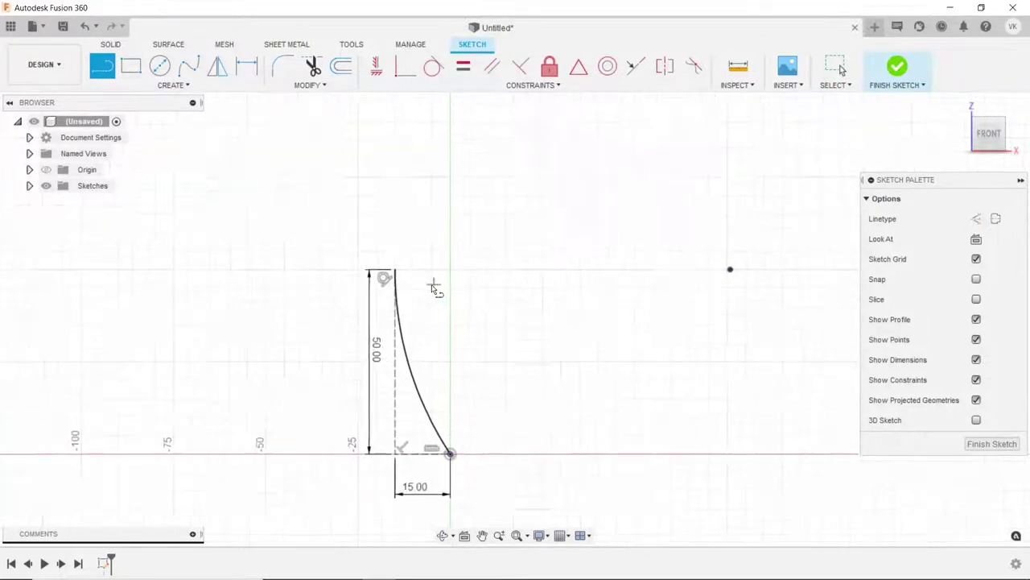
pyautogui.scroll(1, 425, 299)
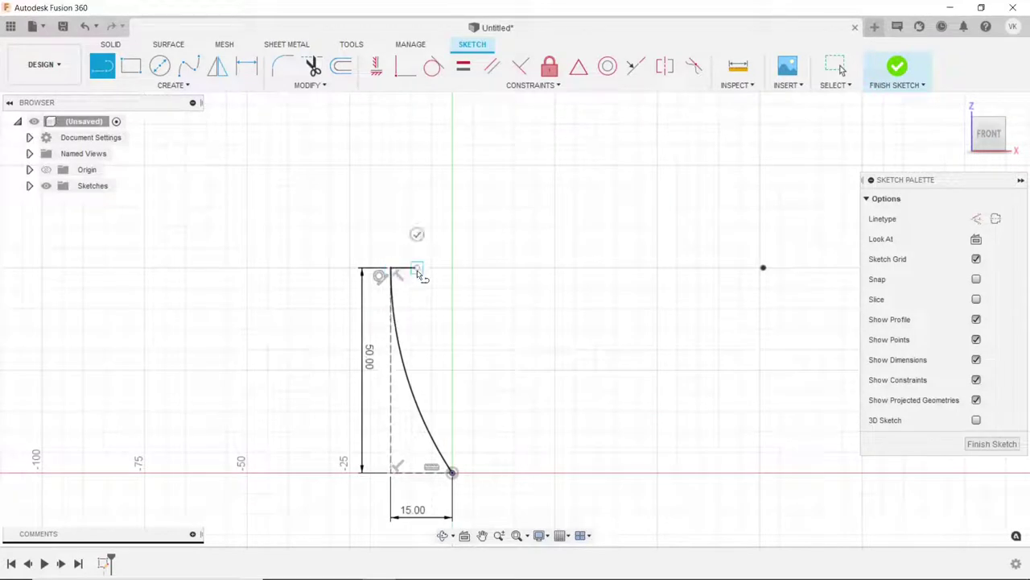
pyautogui.press('Escape')
pyautogui.click(247, 66)
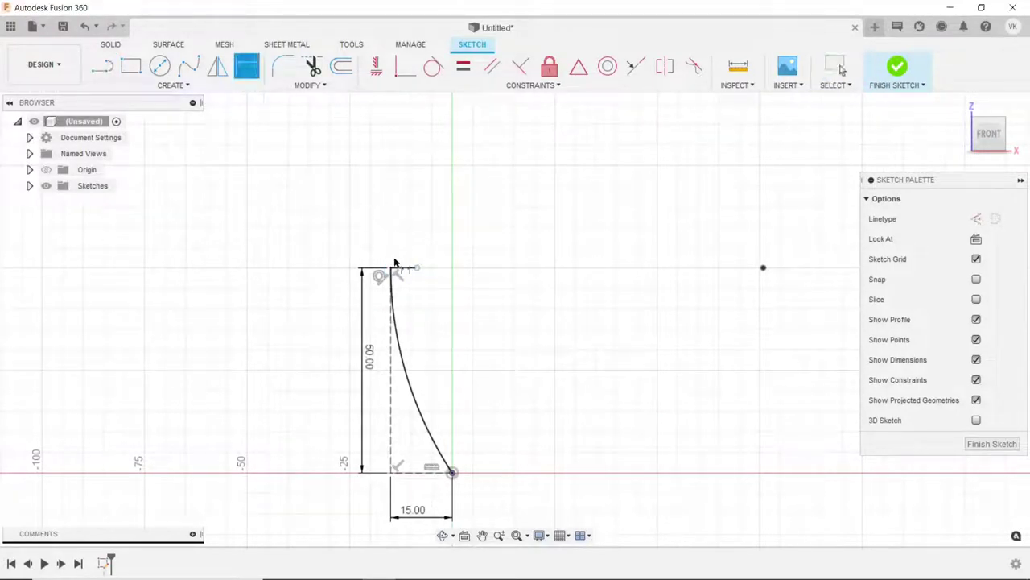
pyautogui.click(398, 267)
pyautogui.click(396, 246)
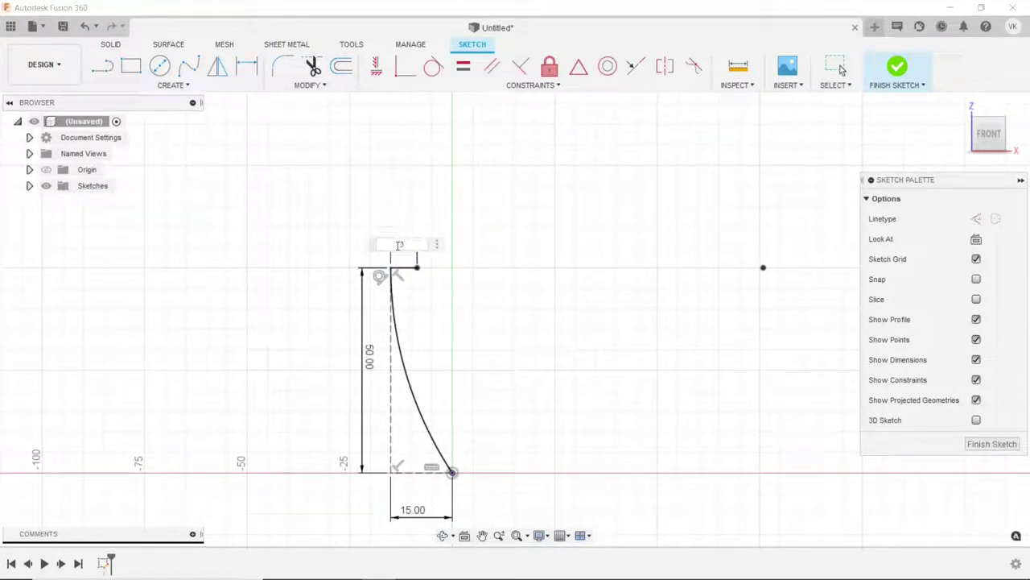
pyautogui.press('Return')
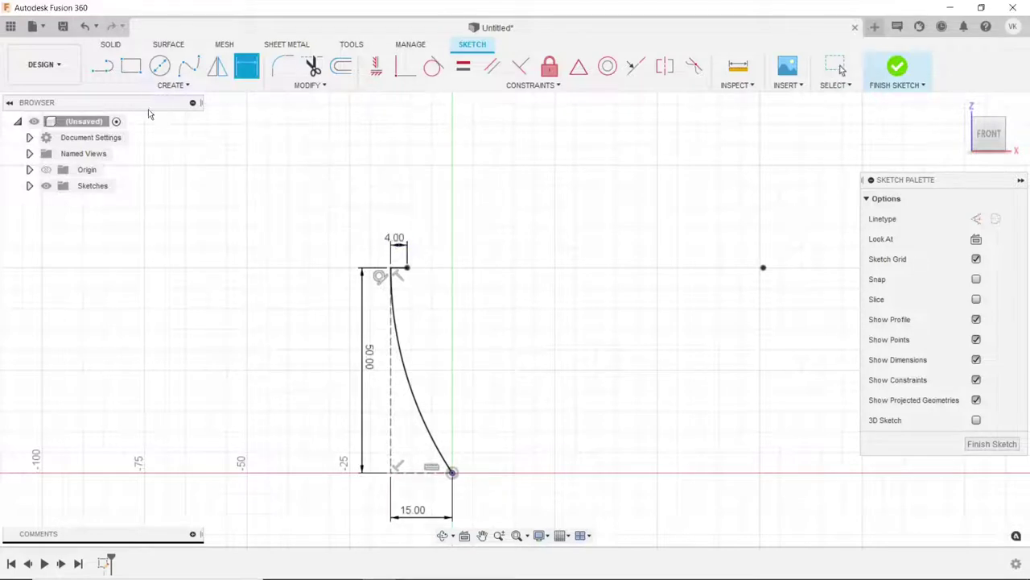
# Draw a base line from the arc's bottom end, dimensioning it 15 mm and the short vertical 4 mm.
pyautogui.click(102, 66)
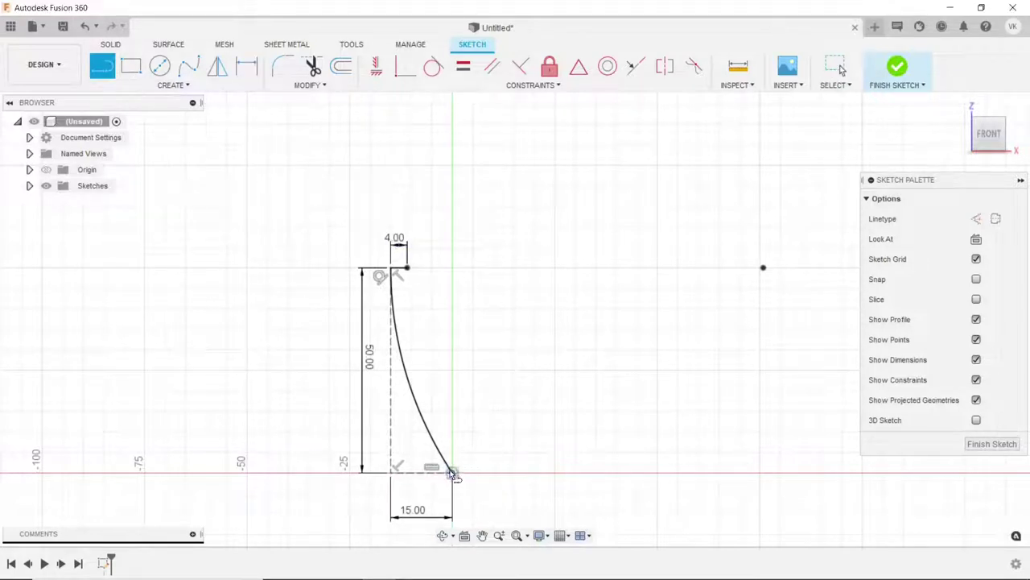
pyautogui.click(453, 473)
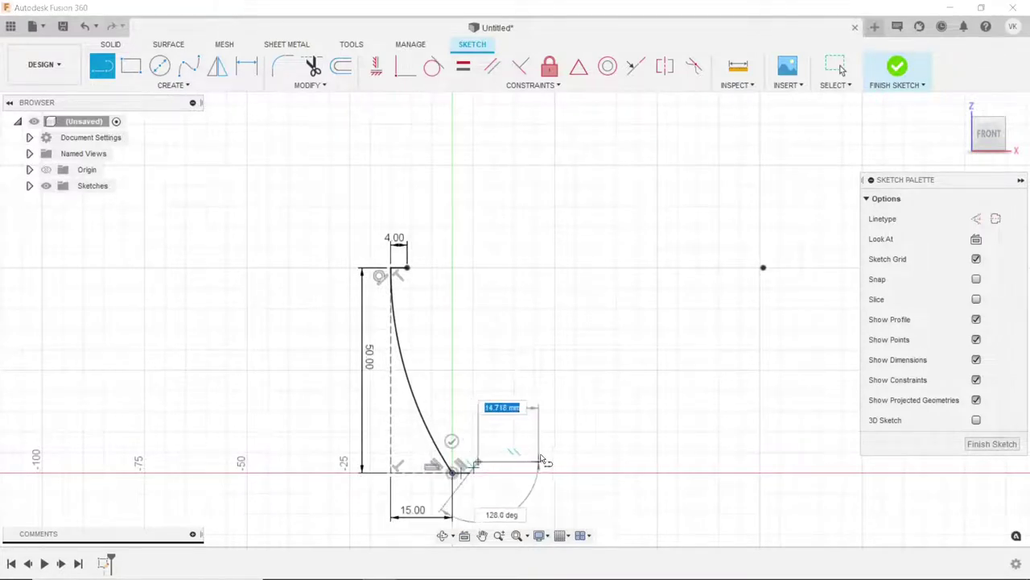
pyautogui.click(550, 461)
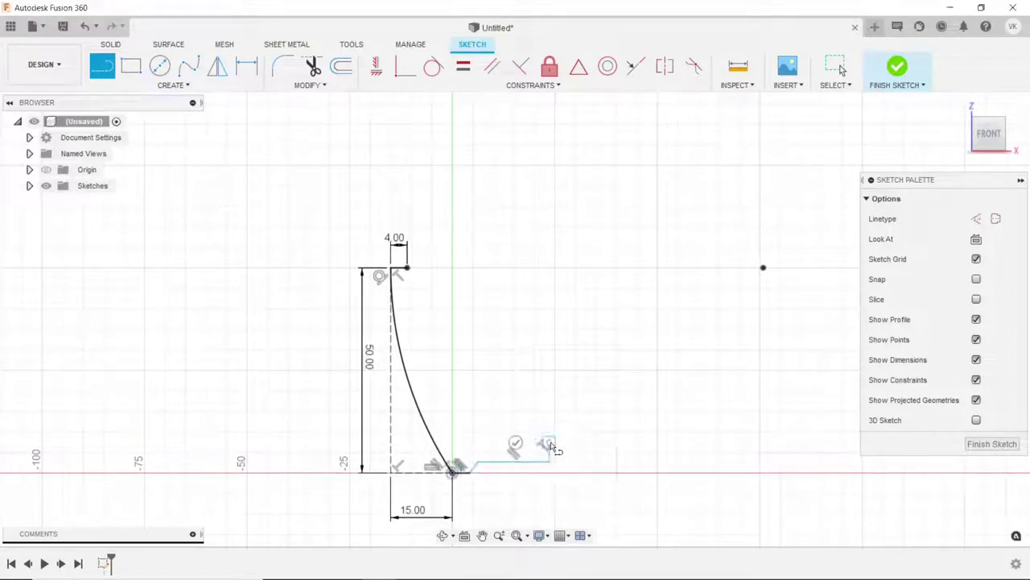
pyautogui.press('Escape')
pyautogui.click(246, 66)
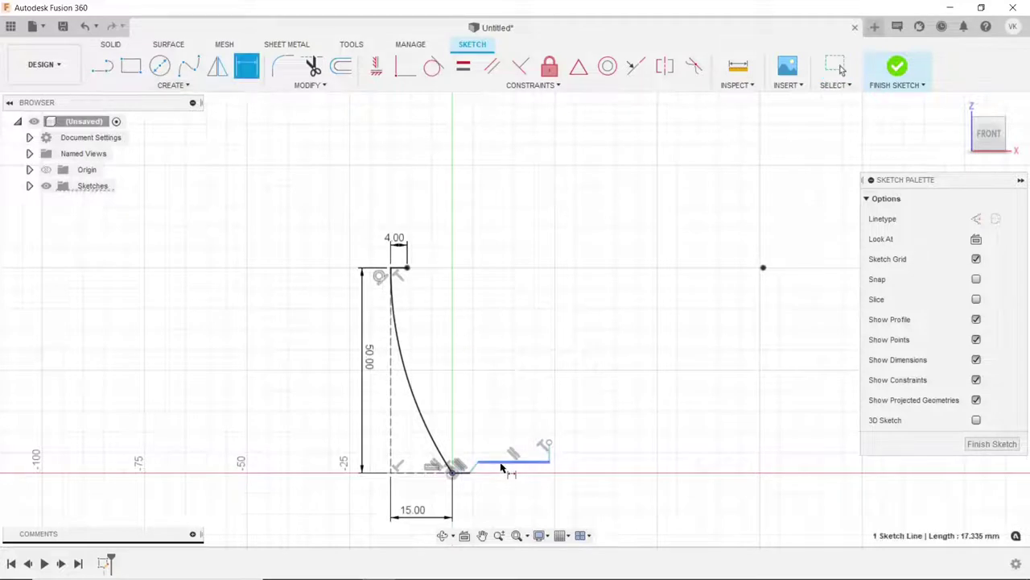
pyautogui.click(501, 463)
pyautogui.click(496, 474)
pyautogui.write('15')
pyautogui.press('Return')
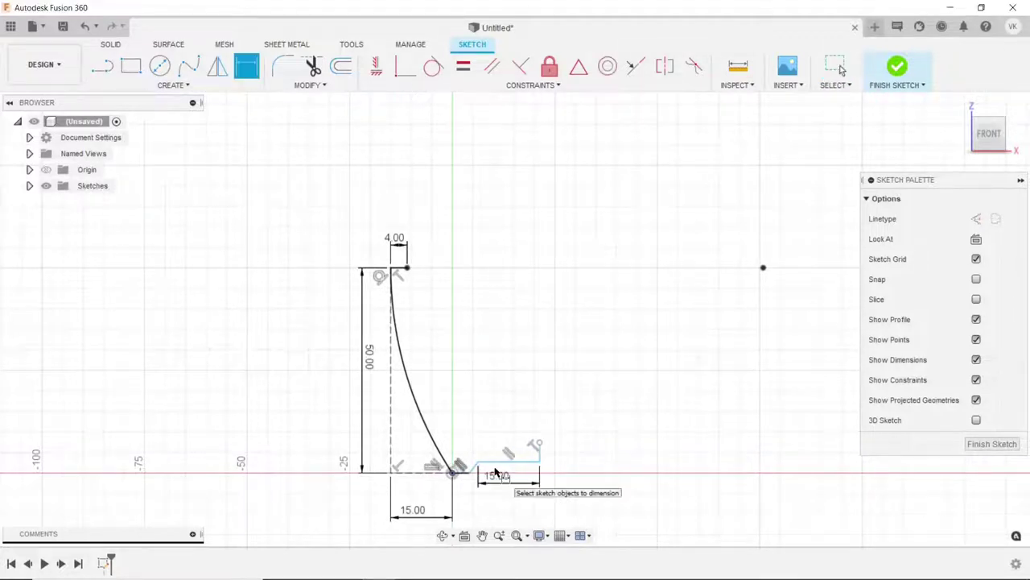
pyautogui.click(561, 453)
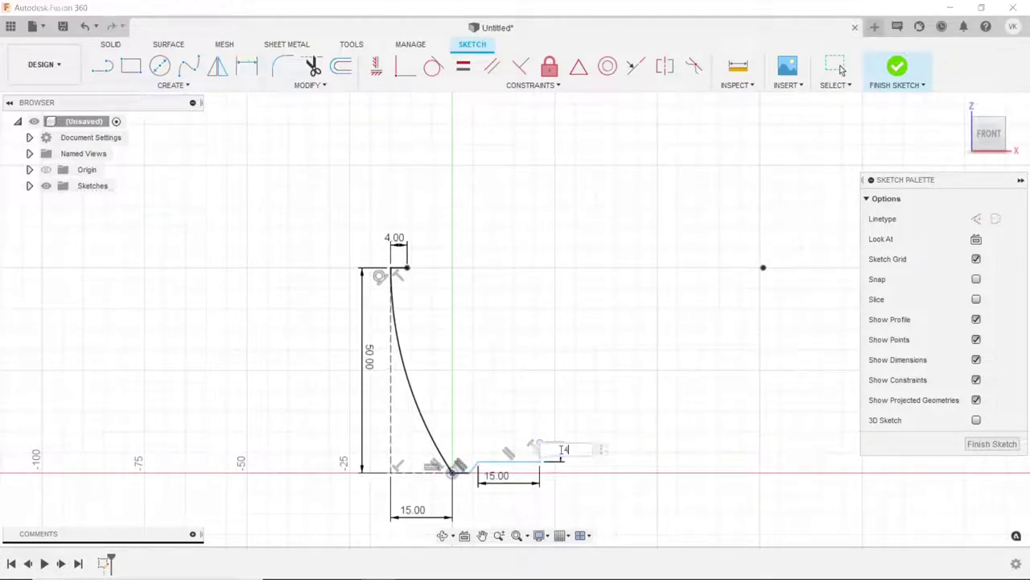
pyautogui.press('Return')
# Dimension the short segment near the base to 4 mm.
pyautogui.scroll(2, 465, 465)
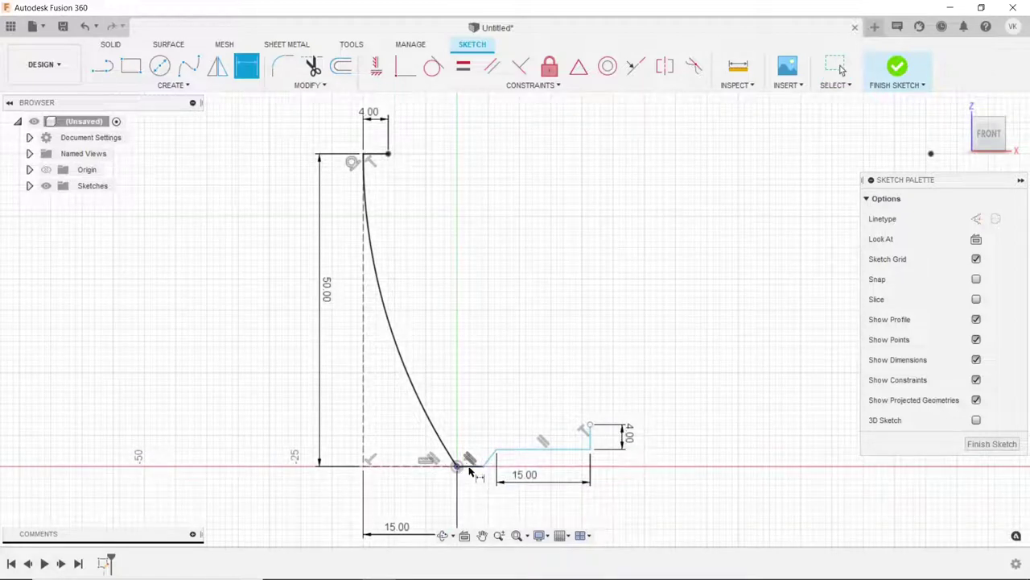
pyautogui.press('Escape')
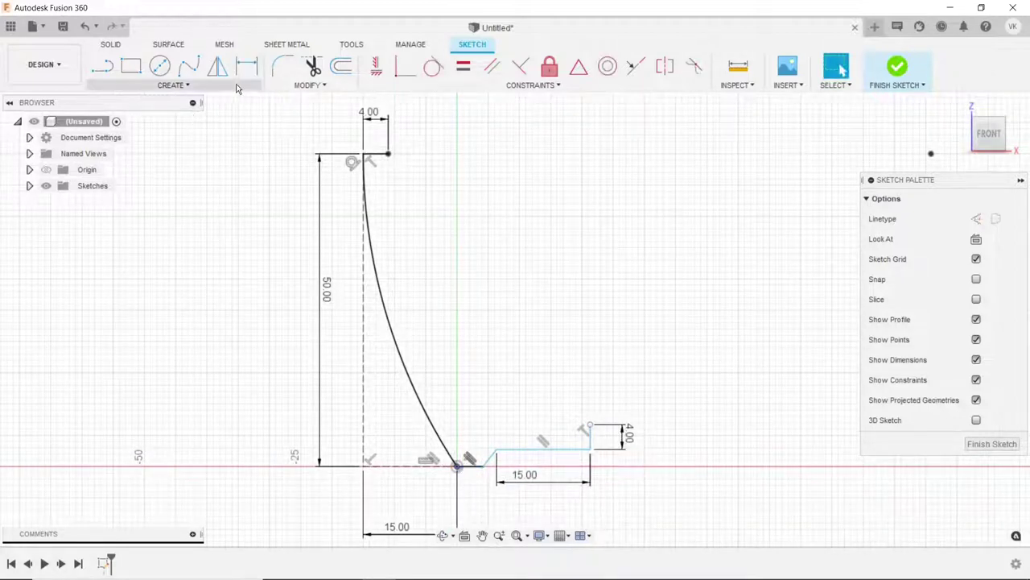
pyautogui.click(246, 66)
pyautogui.click(464, 468)
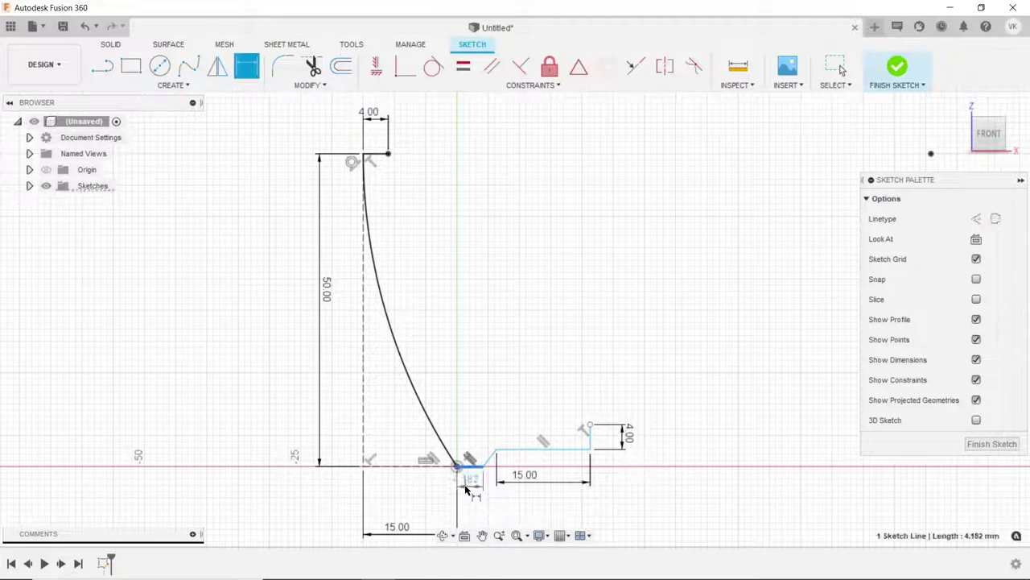
pyautogui.click(465, 485)
pyautogui.write('4')
pyautogui.press('Return')
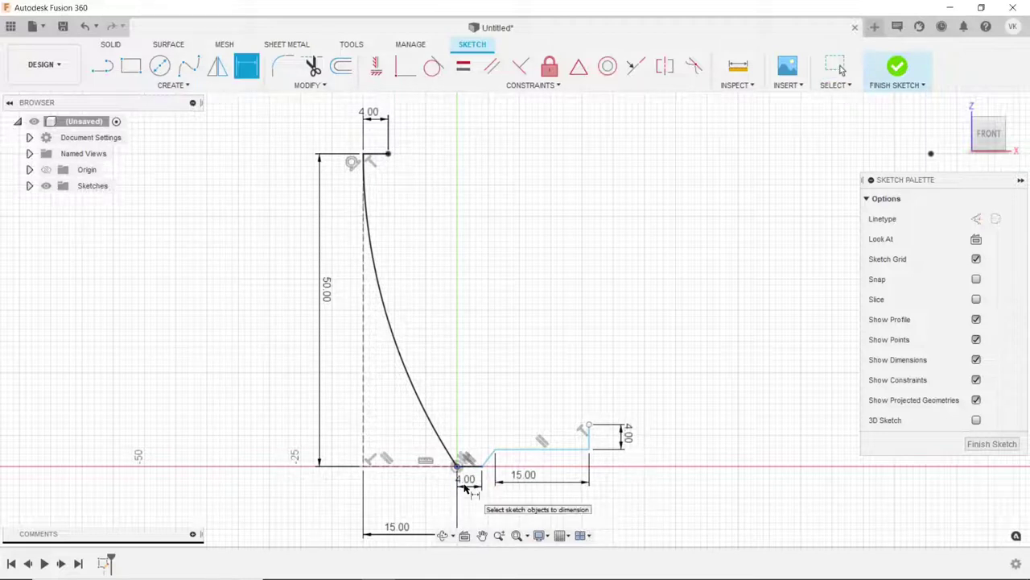
# Draw two 3-point arcs from the profile's top endpoint down to the base's end.
pyautogui.click(173, 84)
pyautogui.moveTo(113, 144)
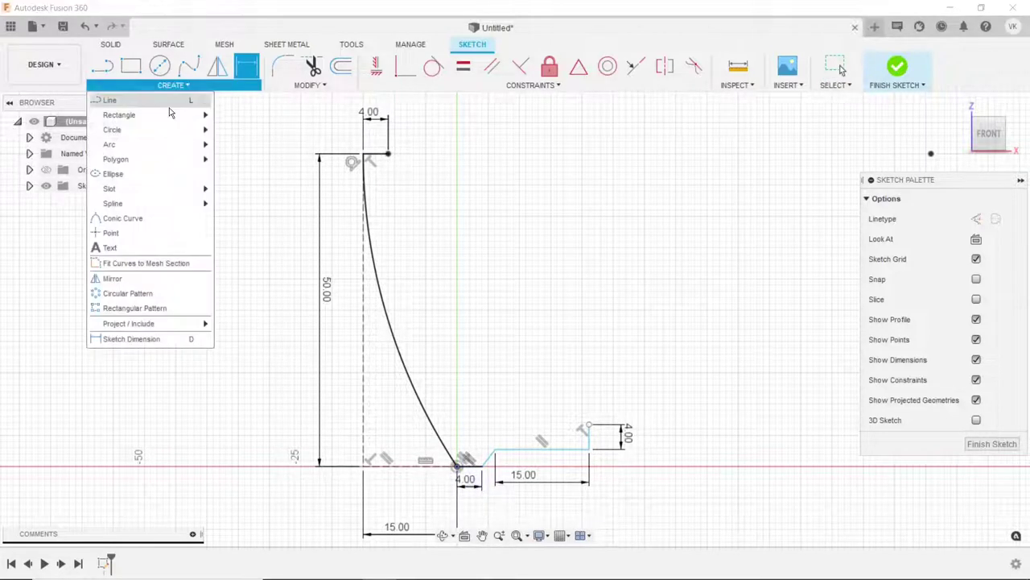
pyautogui.click(238, 144)
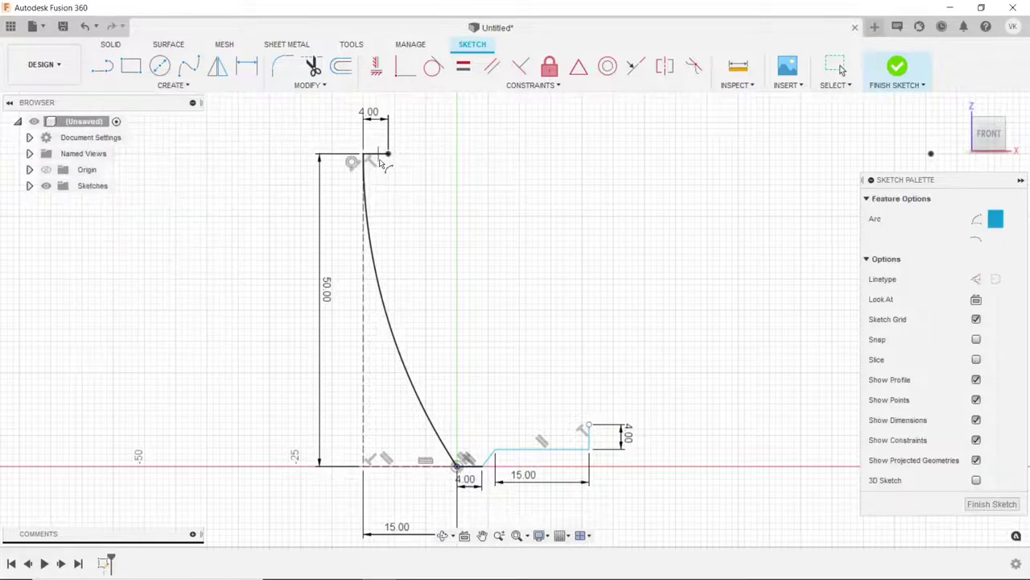
pyautogui.click(388, 154)
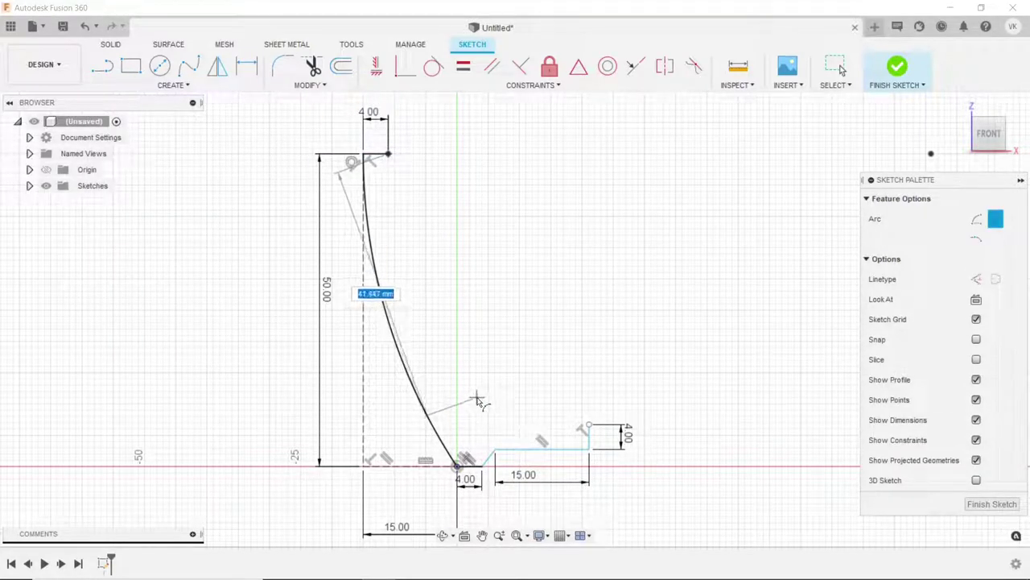
pyautogui.press('Escape')
pyautogui.click(472, 397)
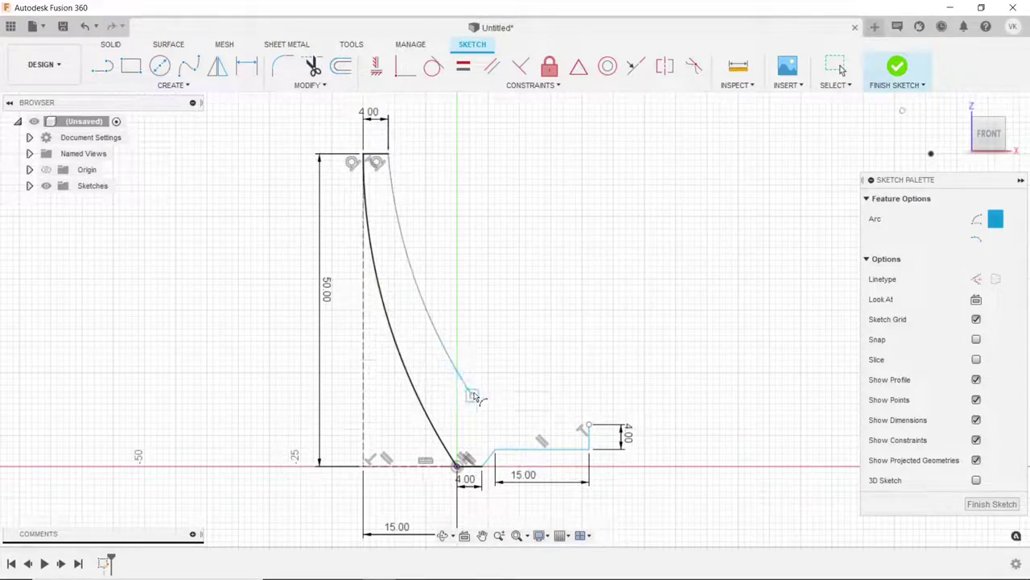
pyautogui.click(474, 397)
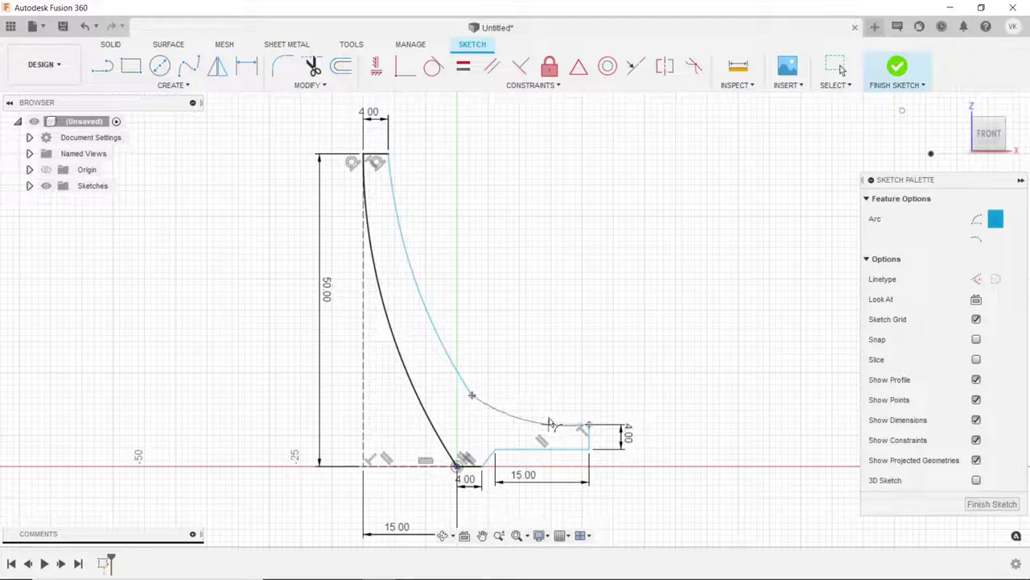
pyautogui.scroll(2, 547, 419)
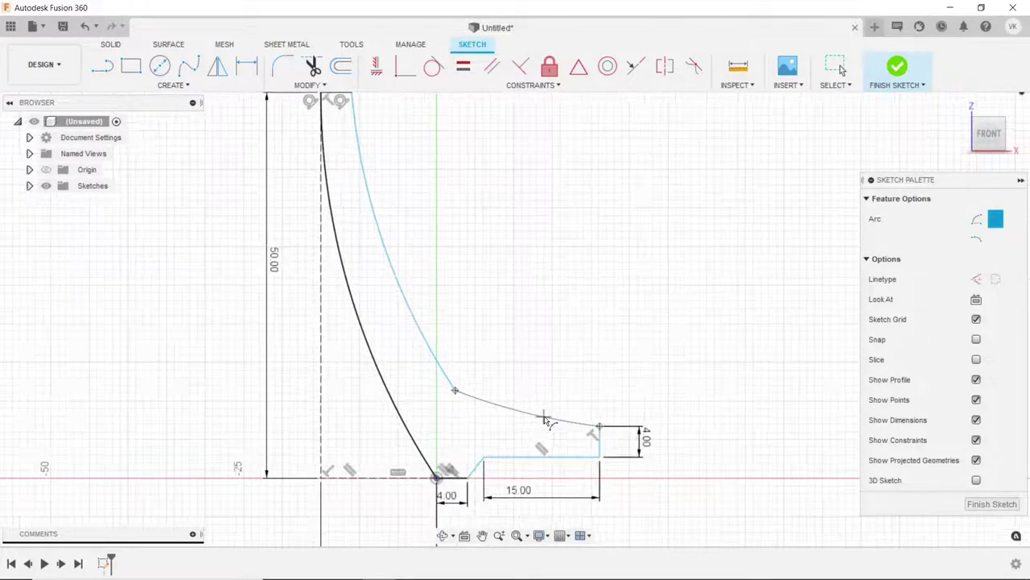
pyautogui.click(508, 404)
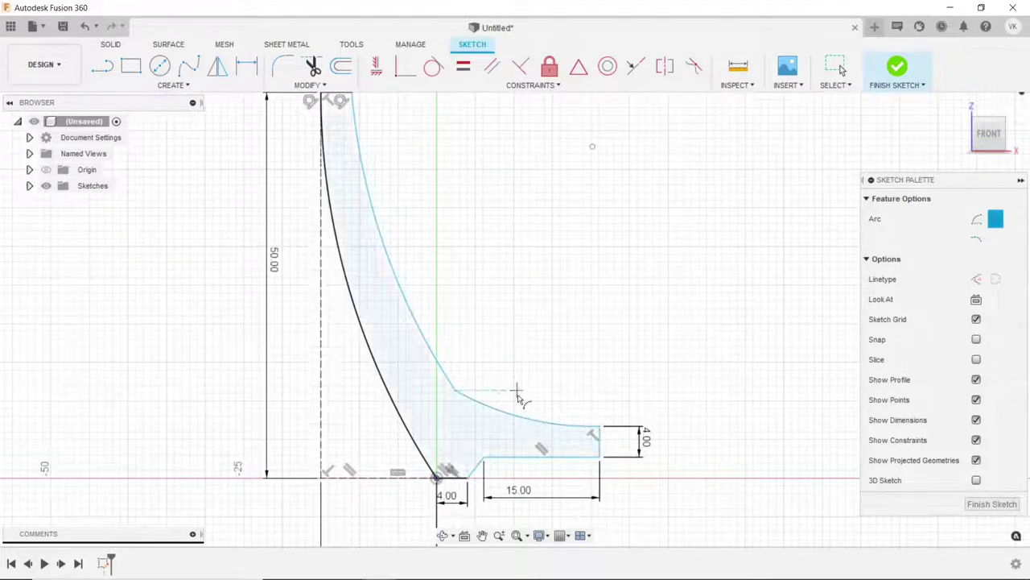
# Round the arcs' joining corner with a 12 mm sketch fillet and finish the sketch.
pyautogui.click(282, 66)
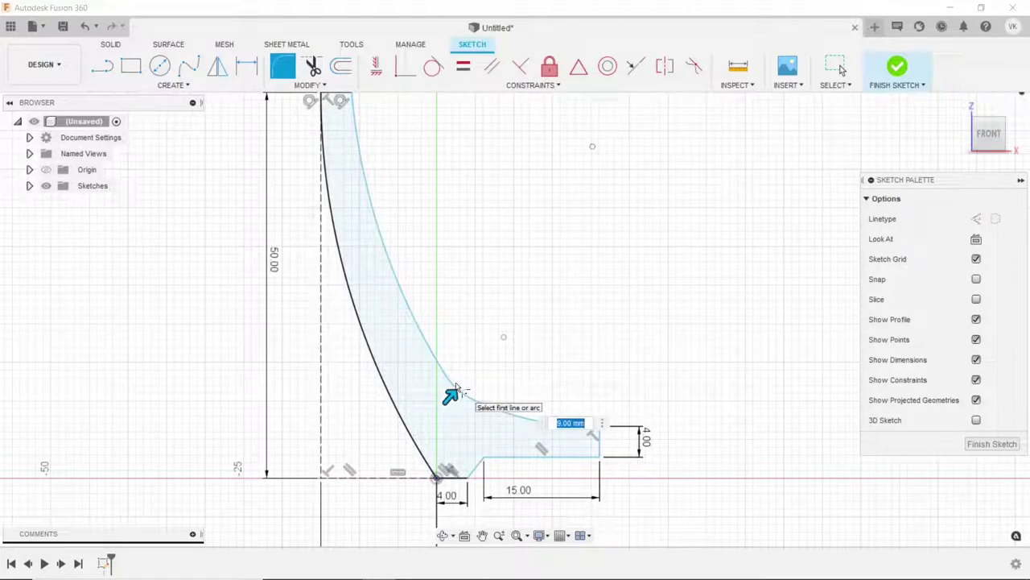
pyautogui.press('Return')
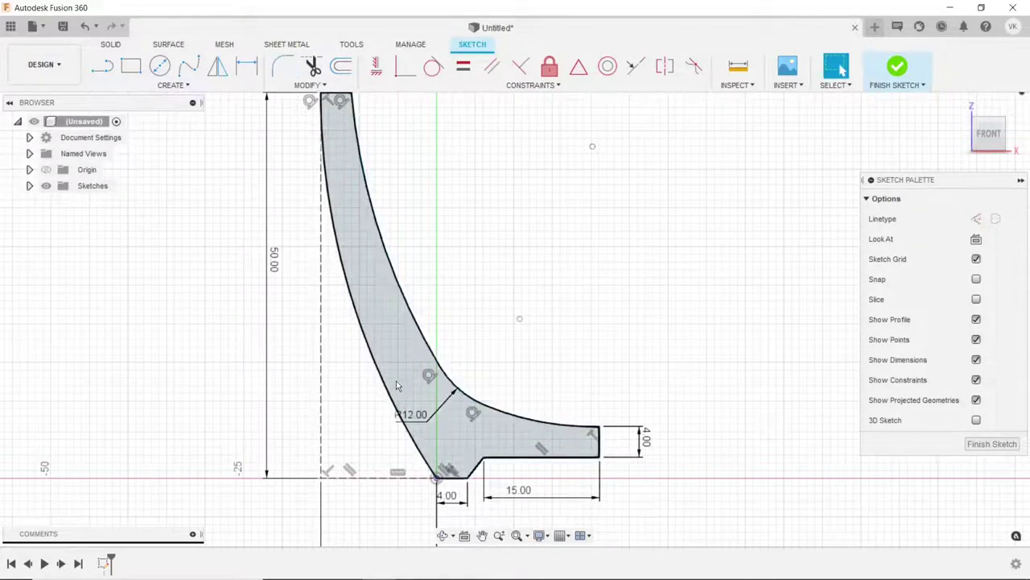
pyautogui.scroll(-1, 396, 375)
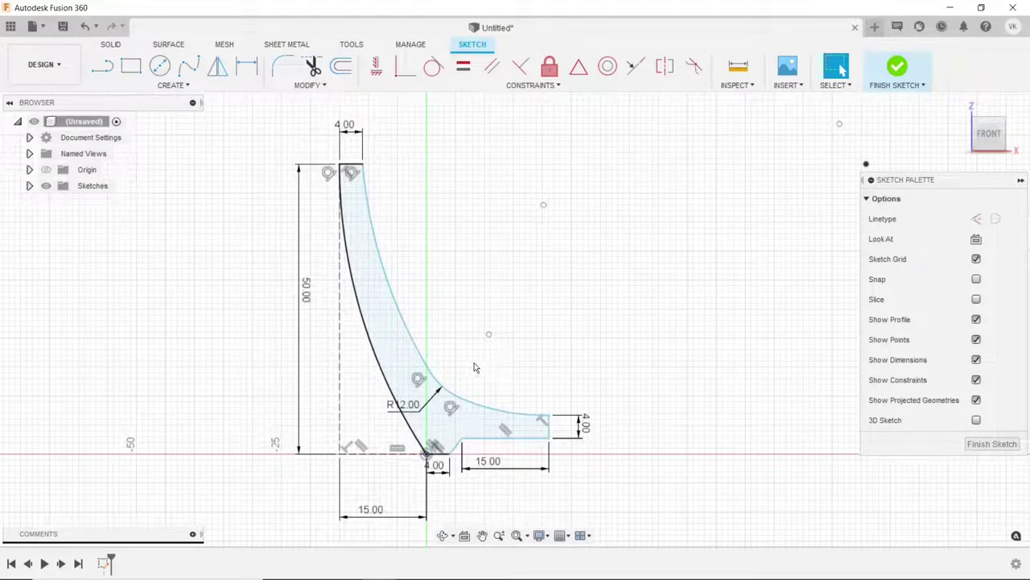
pyautogui.scroll(-1, 481, 372)
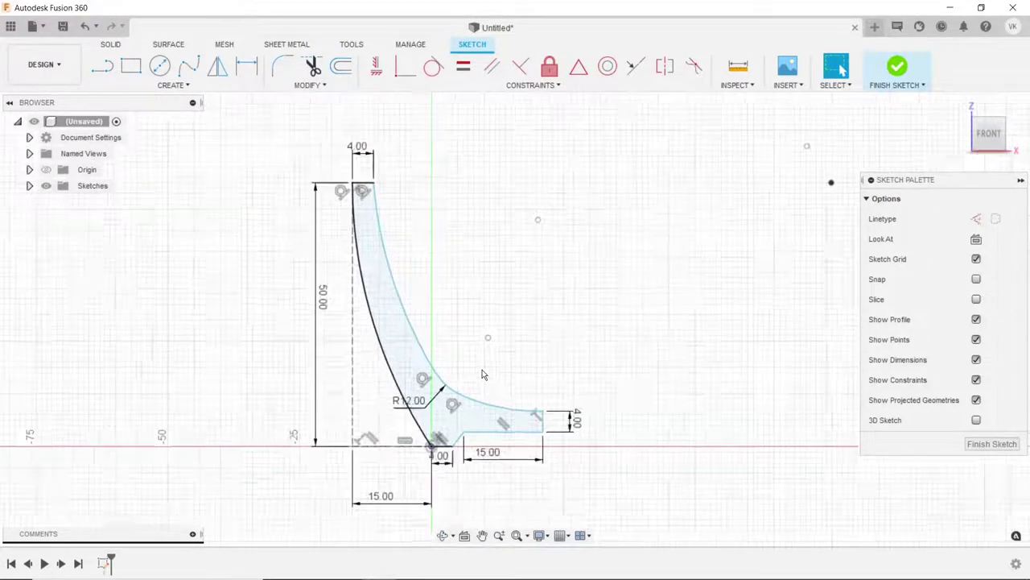
pyautogui.click(111, 45)
# Revolve the closed profile 360° about the vertical axis into a solid bowl.
pyautogui.click(159, 66)
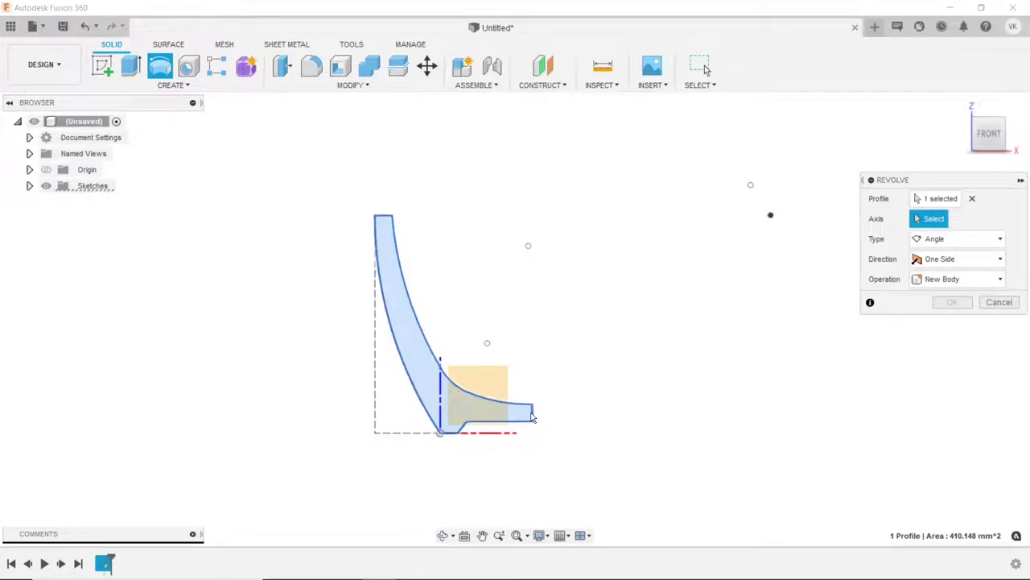
pyautogui.click(531, 416)
pyautogui.click(952, 322)
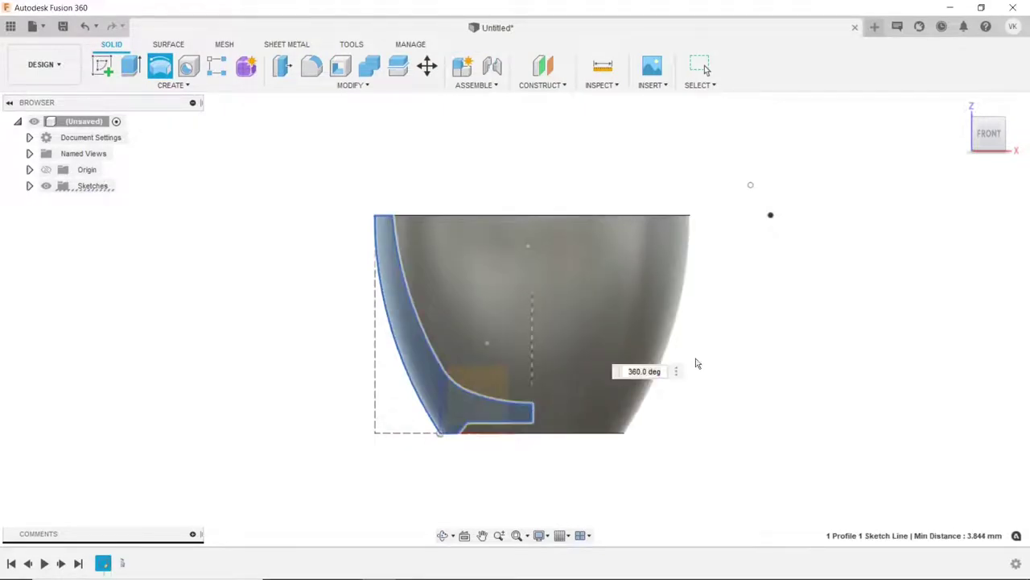
pyautogui.click(445, 535)
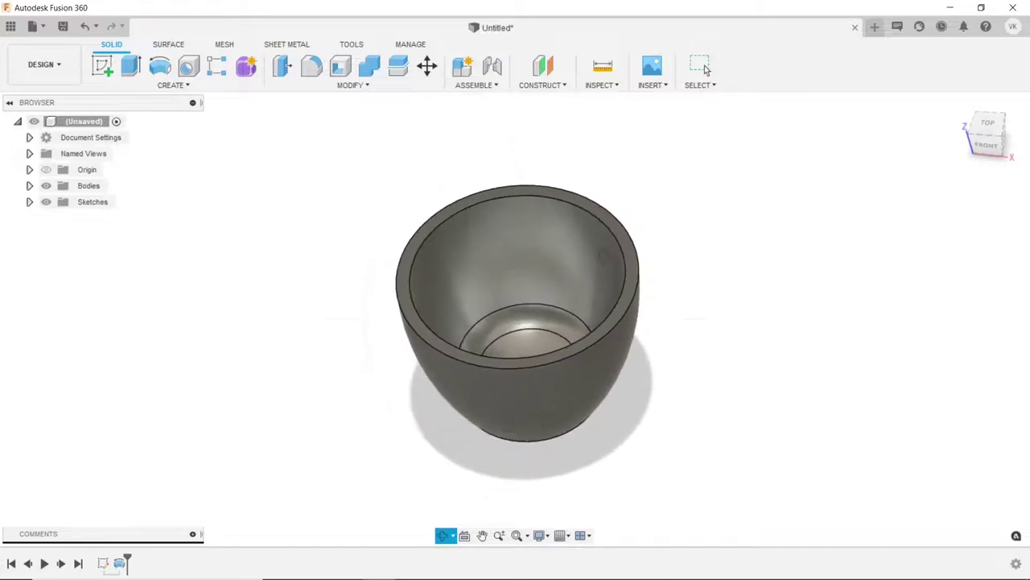
pyautogui.click(705, 65)
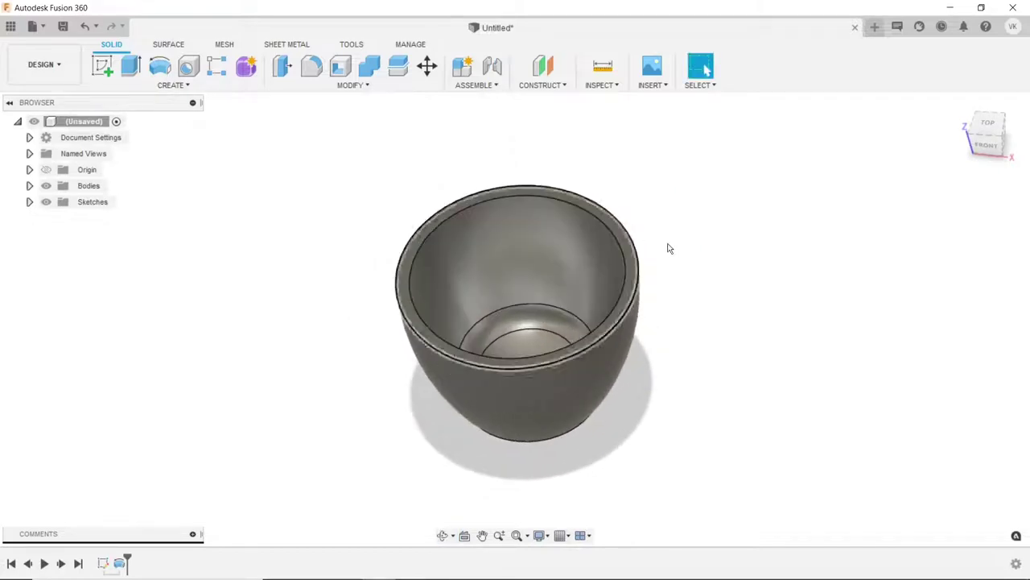
# Fillet the bowl's inner rim edge at 2.5 mm and outer rim edge at 0.5 mm.
pyautogui.click(318, 71)
pyautogui.click(448, 219)
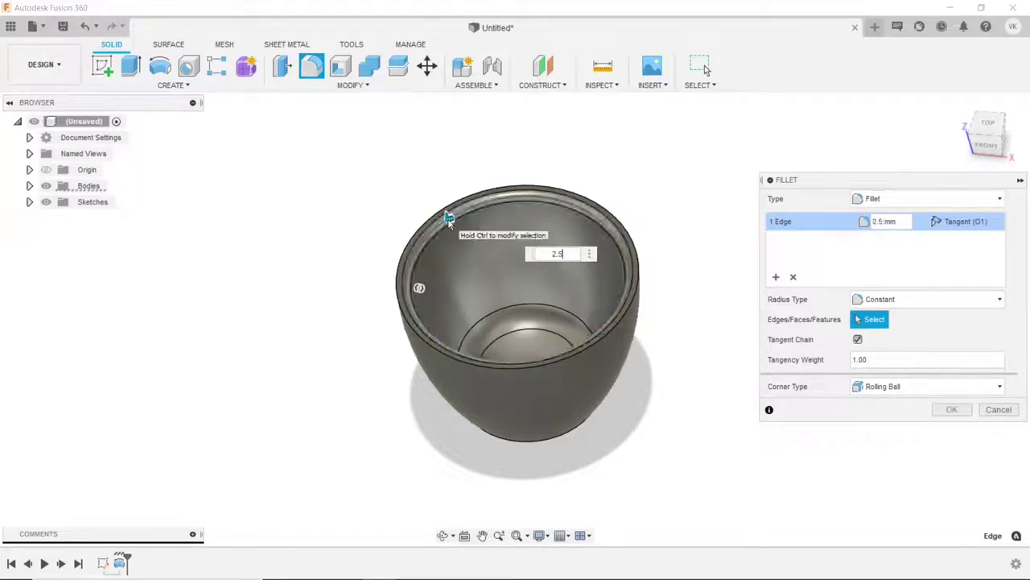
pyautogui.click(951, 409)
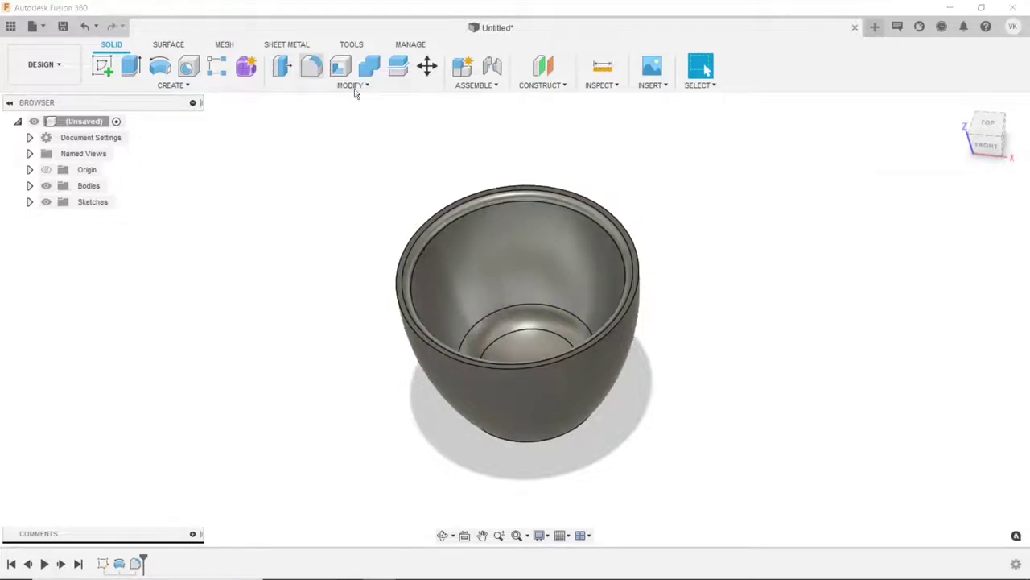
pyautogui.click(311, 66)
pyautogui.scroll(2, 656, 298)
pyautogui.click(624, 283)
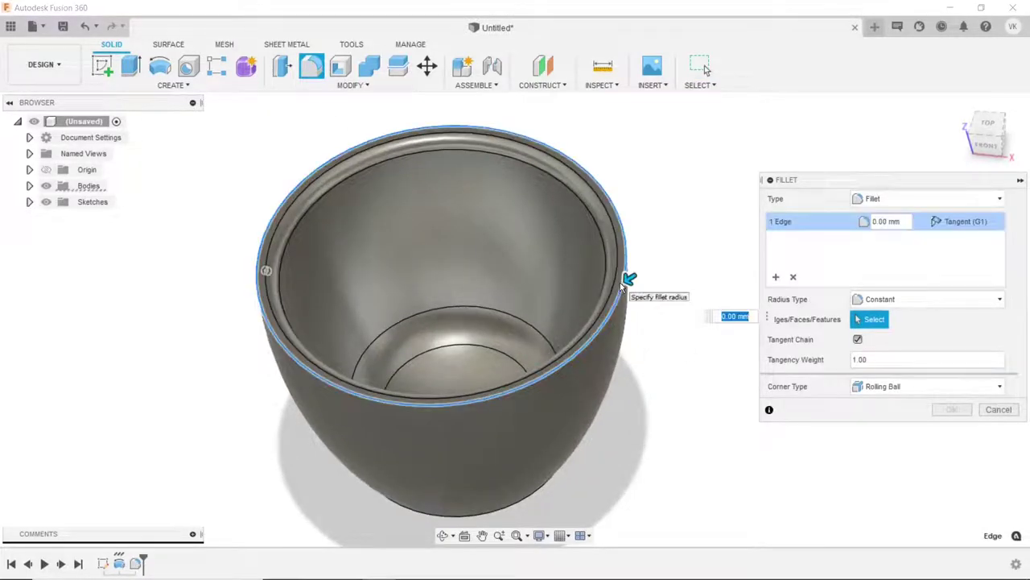
pyautogui.write('0.5')
pyautogui.press('Return')
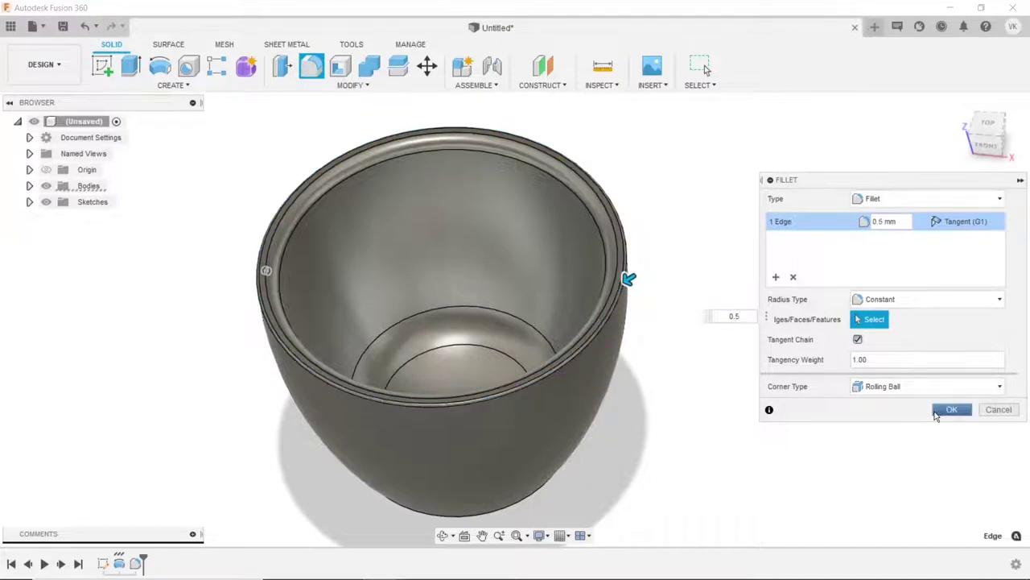
pyautogui.click(951, 409)
pyautogui.scroll(-3, 665, 316)
pyautogui.scroll(2, 681, 241)
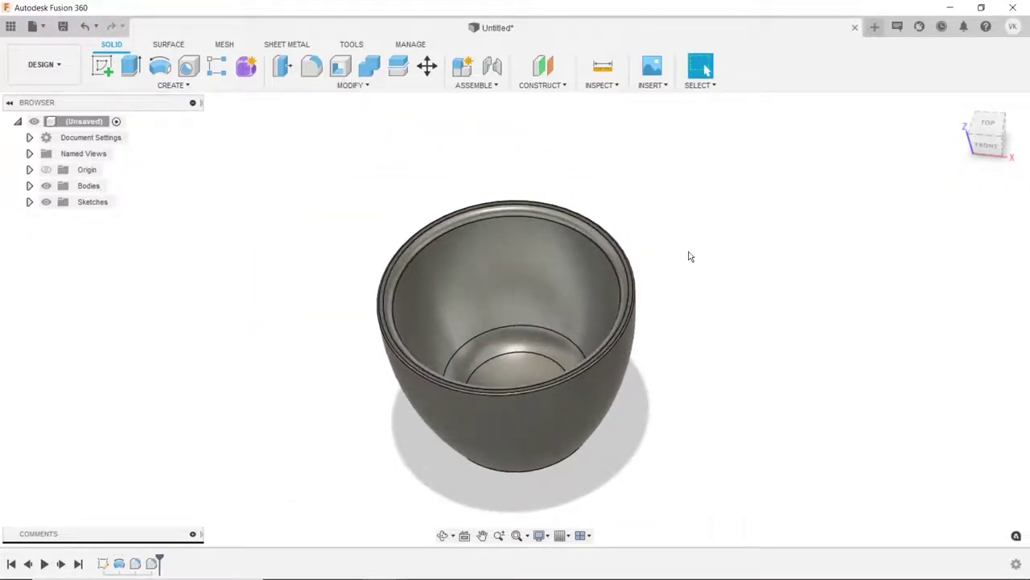
# Fillet both edges of the base ring at 0.5 mm, viewing from underneath.
pyautogui.click(445, 534)
pyautogui.moveTo(479, 378); pyautogui.dragTo(479, 301)
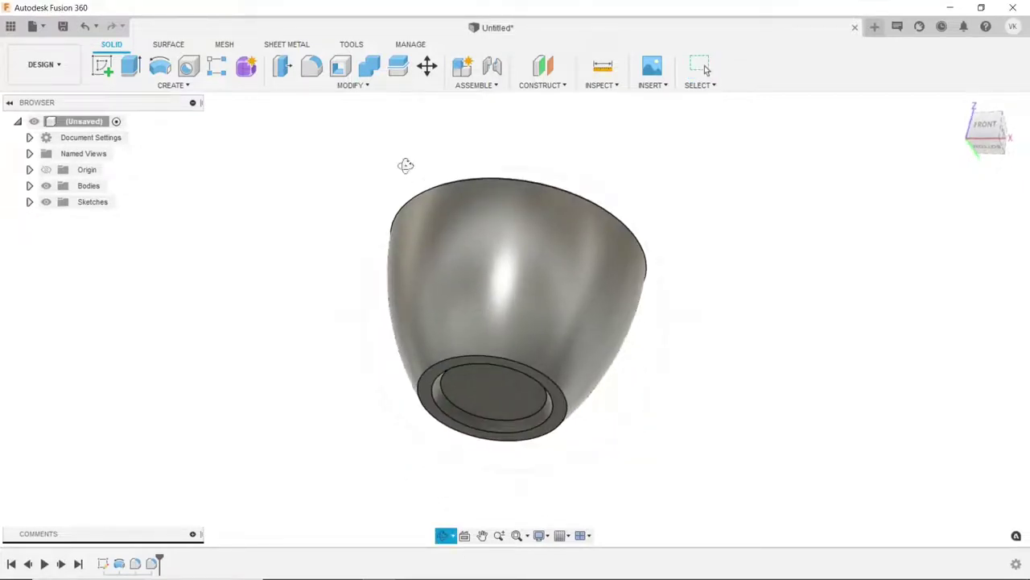
pyautogui.click(310, 66)
pyautogui.scroll(2, 449, 396)
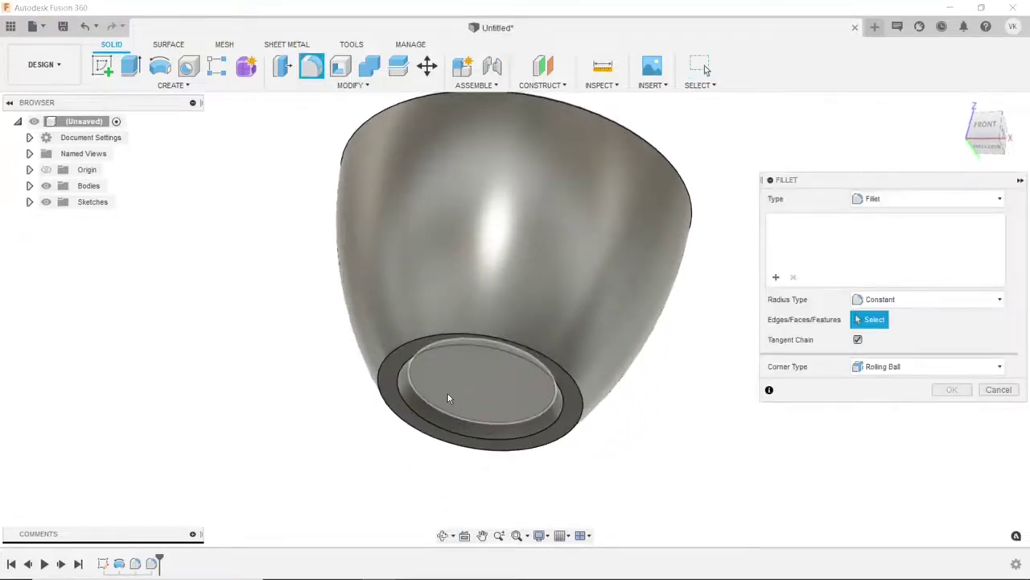
pyautogui.click(404, 348)
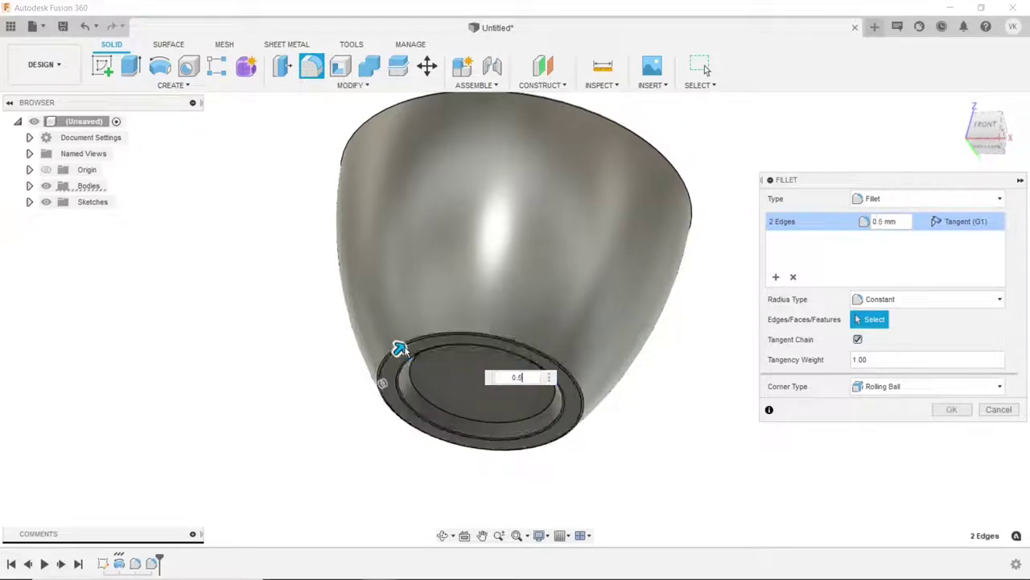
pyautogui.click(953, 409)
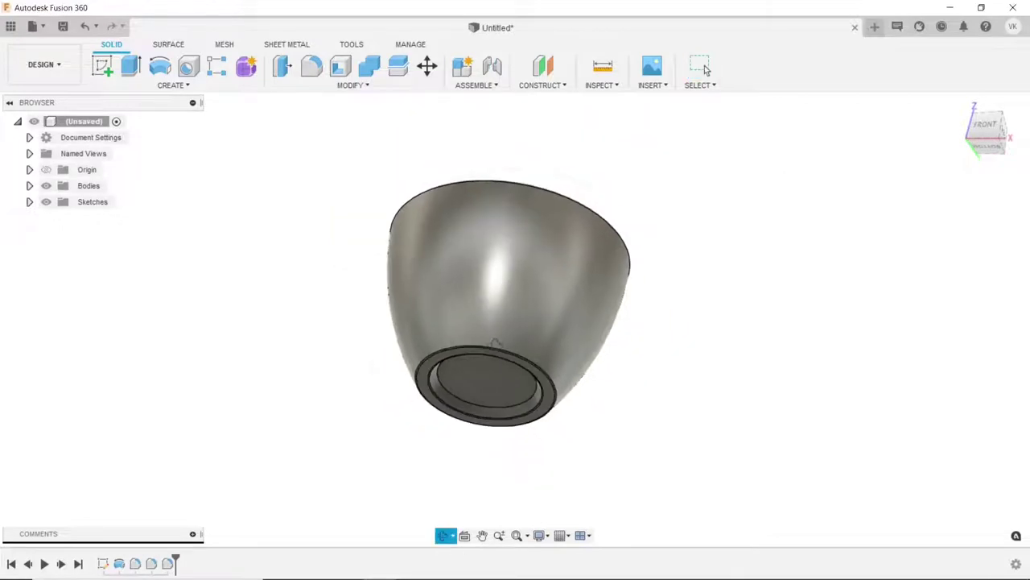
pyautogui.moveTo(441, 499); pyautogui.dragTo(601, 392)
pyautogui.press('Escape')
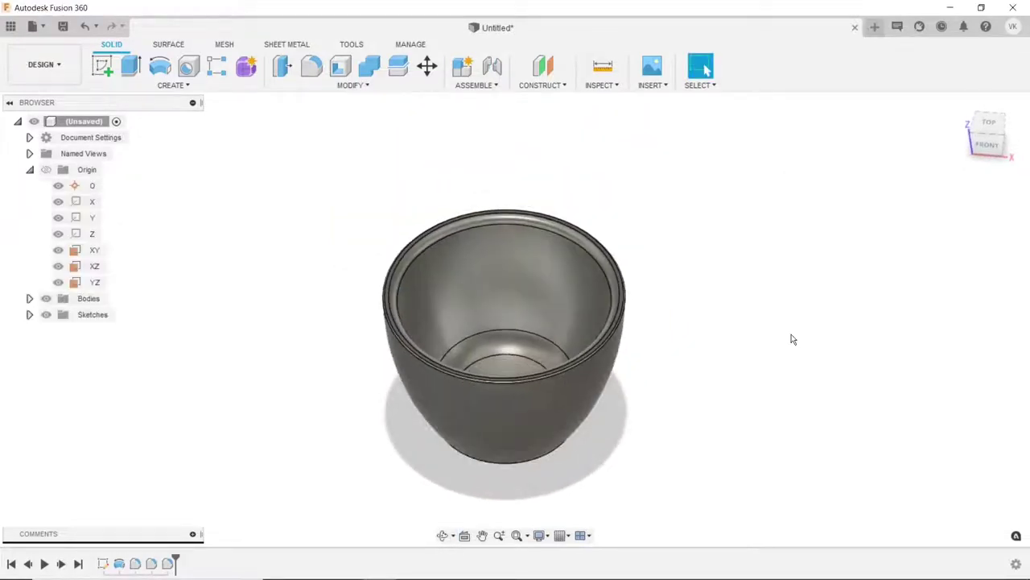
# Start an XZ-plane sketch, draw a small circle left of the cup, and select the cup's bottom edge.
pyautogui.click(103, 67)
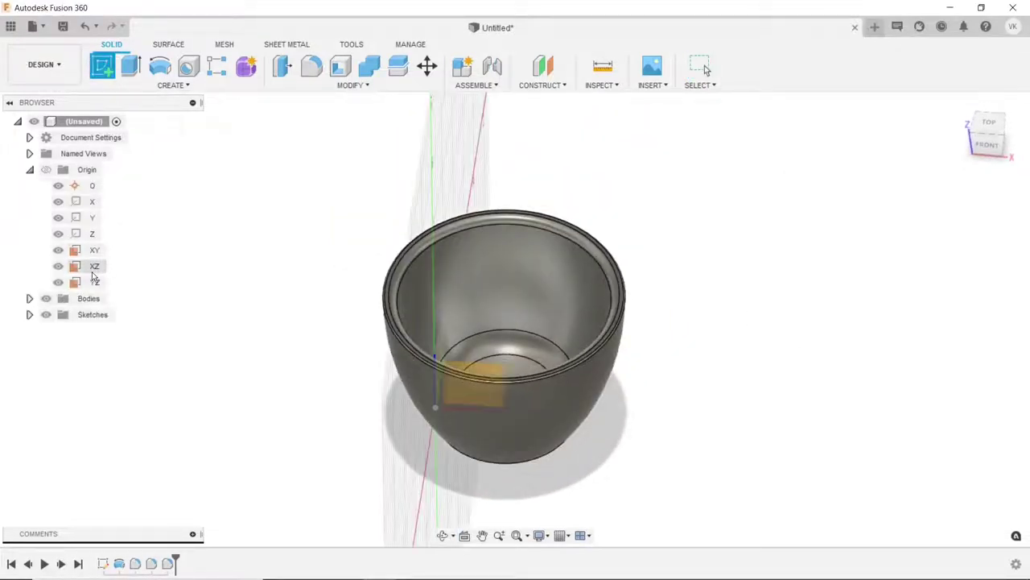
pyautogui.click(94, 265)
pyautogui.scroll(3, 483, 234)
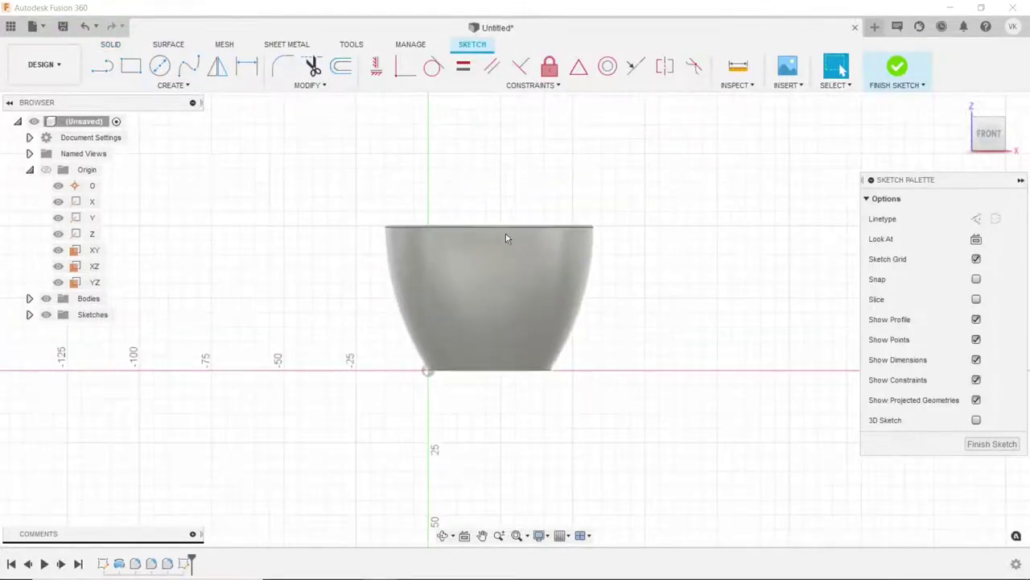
pyautogui.scroll(2, 506, 233)
pyautogui.press('c')
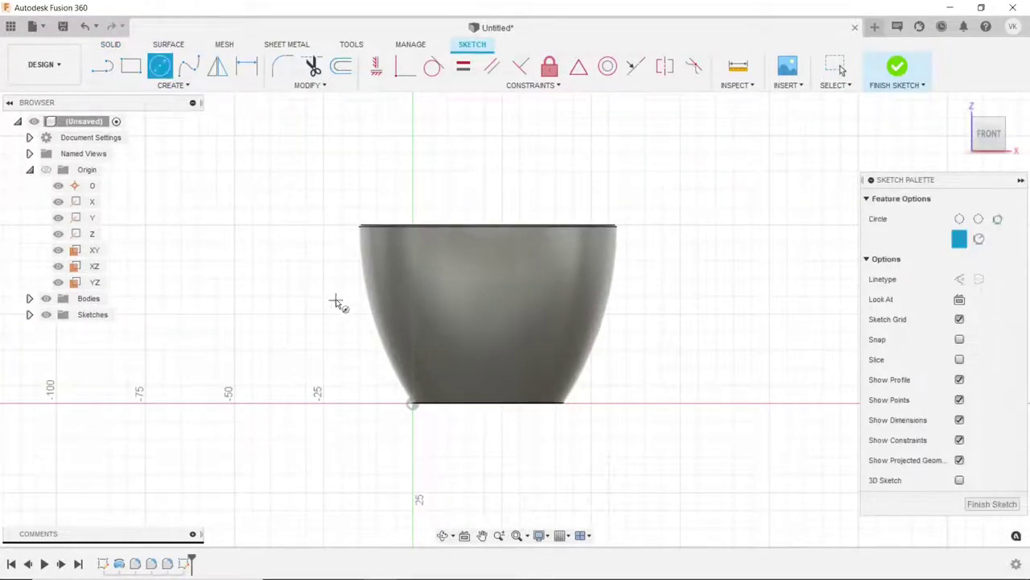
pyautogui.click(335, 301)
pyautogui.click(344, 271)
pyautogui.click(247, 69)
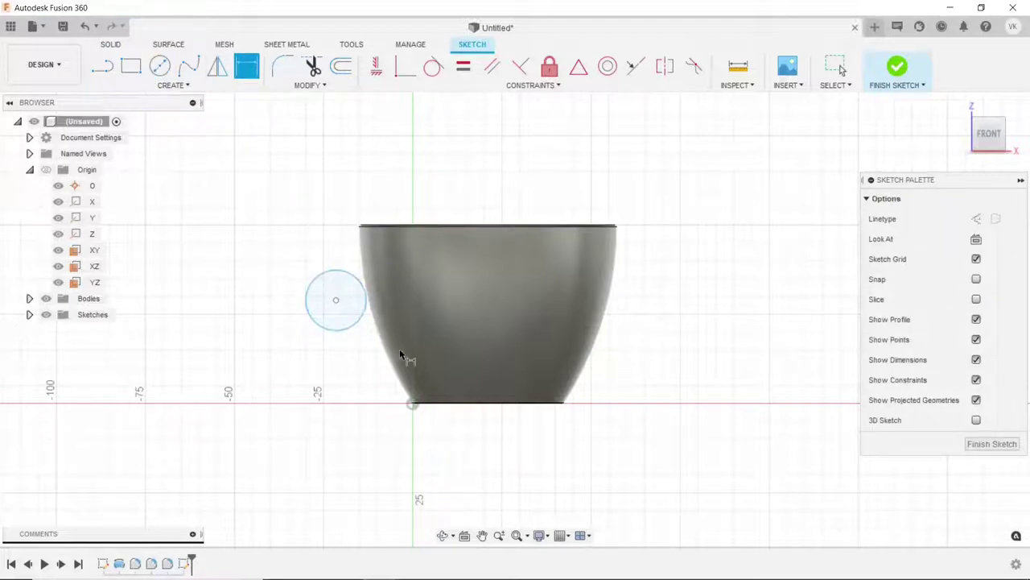
pyautogui.press('Escape')
pyautogui.click(439, 407)
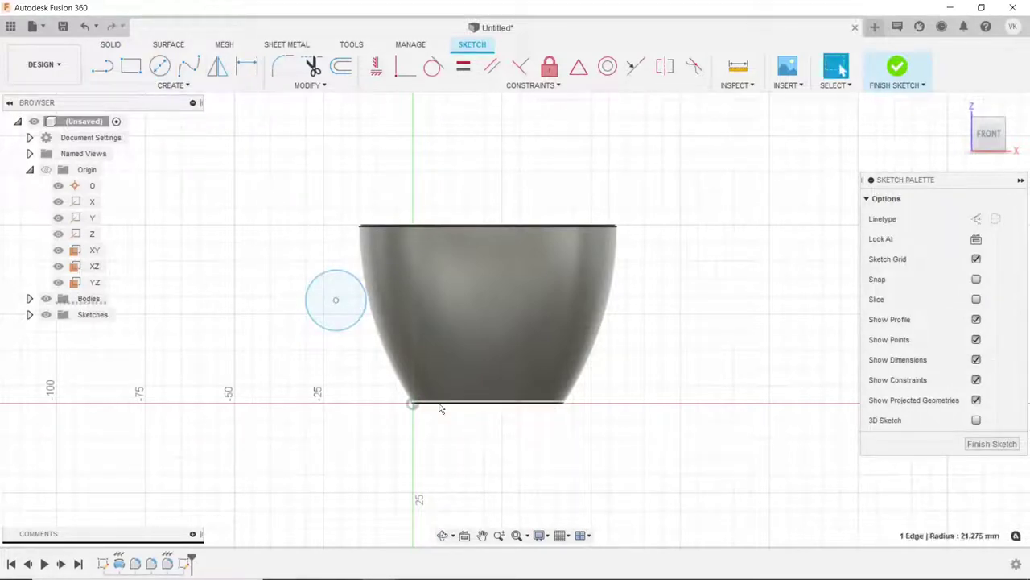
# Project the cup's bottom edge into the sketch.
pyautogui.press('p')
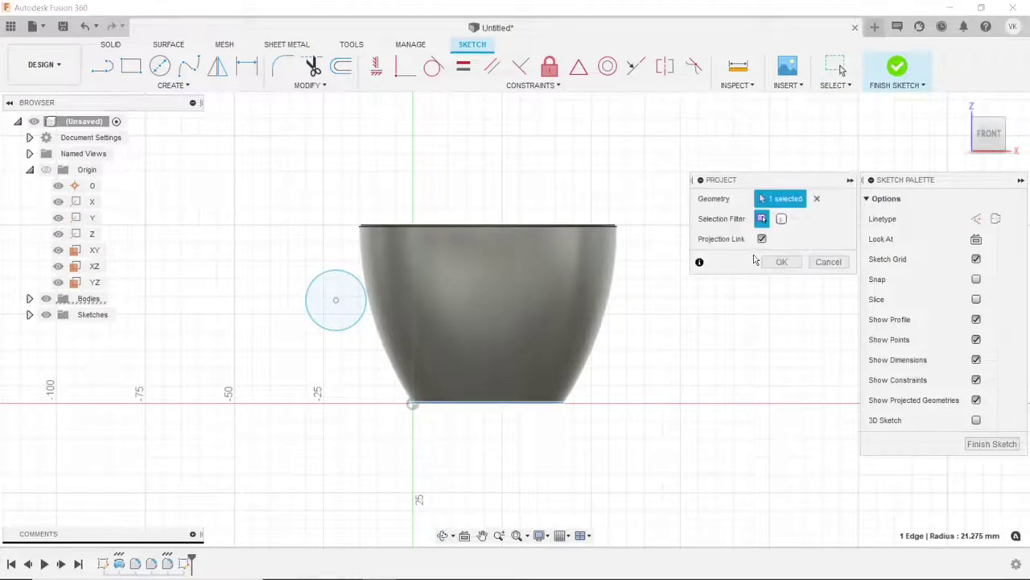
pyautogui.click(777, 265)
pyautogui.click(242, 65)
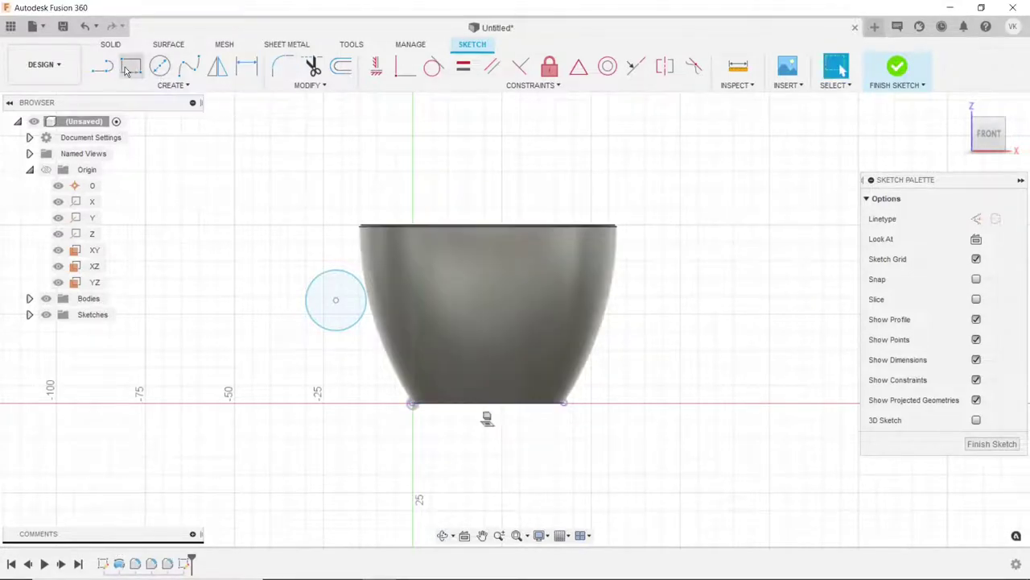
# Draw a short vertical construction line rising from the projected edge's midpoint.
pyautogui.press('l')
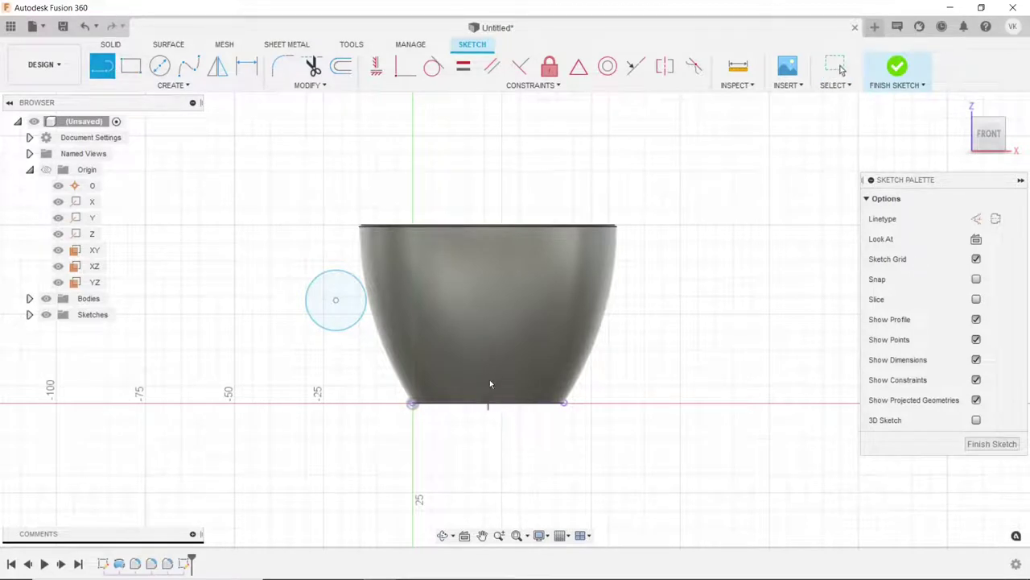
pyautogui.click(488, 402)
pyautogui.click(487, 364)
pyautogui.press('Escape')
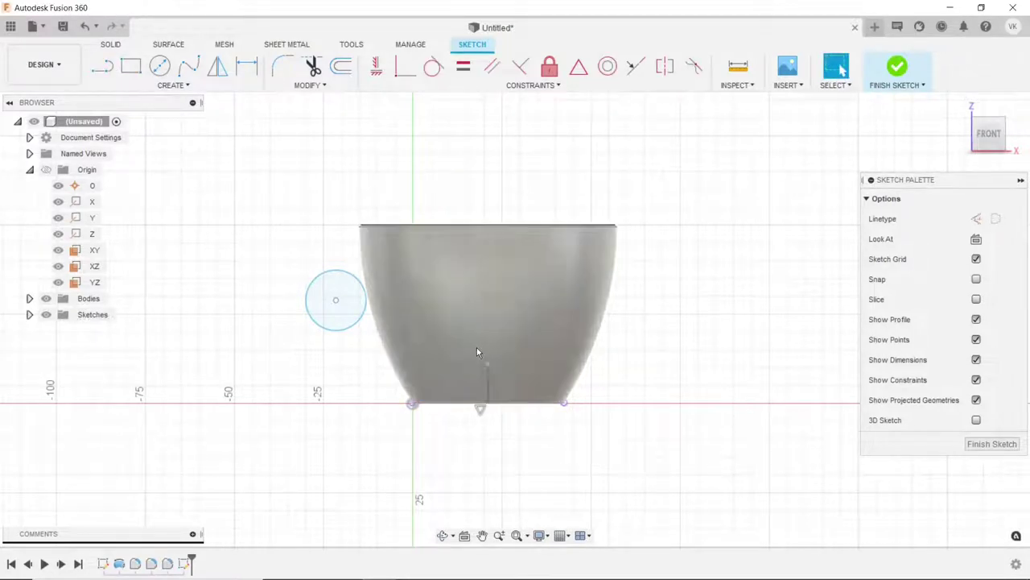
pyautogui.moveTo(477, 352); pyautogui.dragTo(543, 410)
pyautogui.click(975, 226)
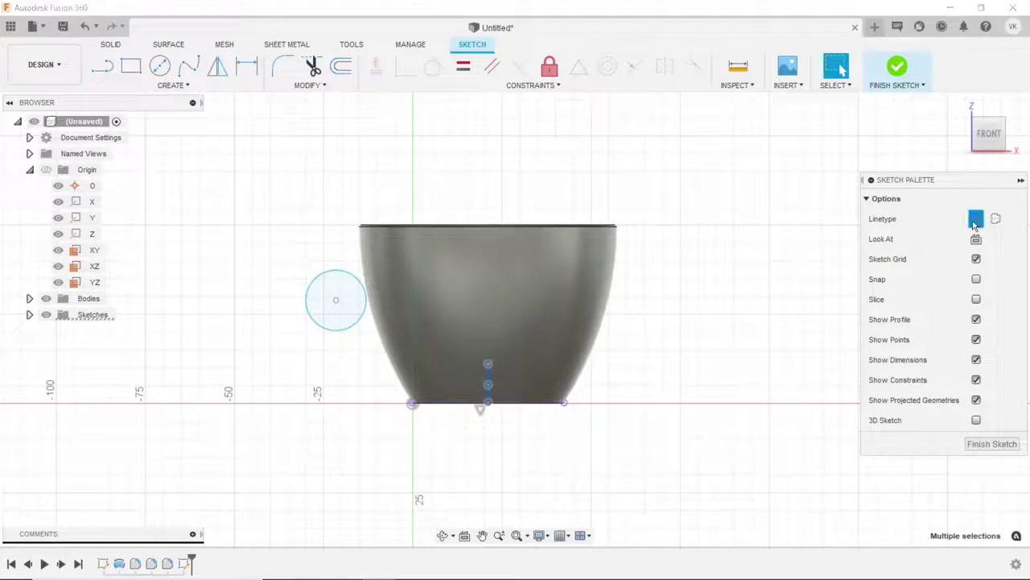
pyautogui.click(805, 213)
pyautogui.click(246, 66)
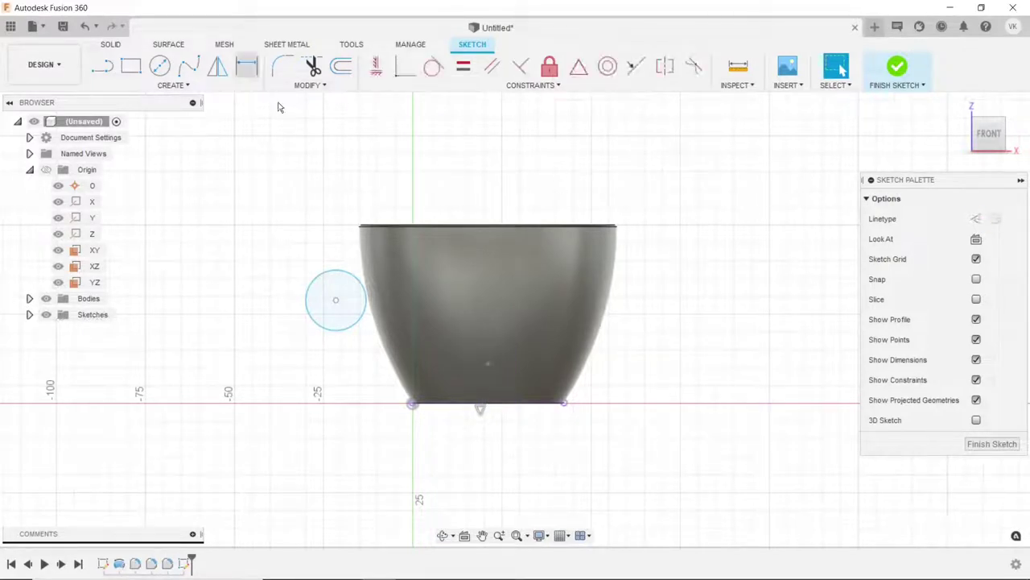
pyautogui.click(335, 301)
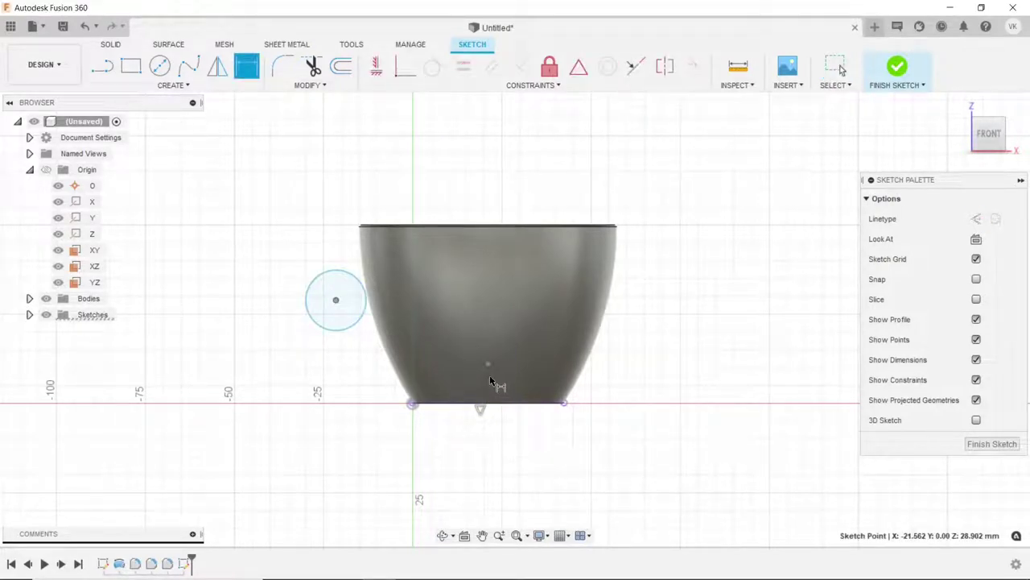
# Dimension the circle's horizontal distance from the centreline as 30 mm.
pyautogui.click(489, 365)
pyautogui.click(459, 470)
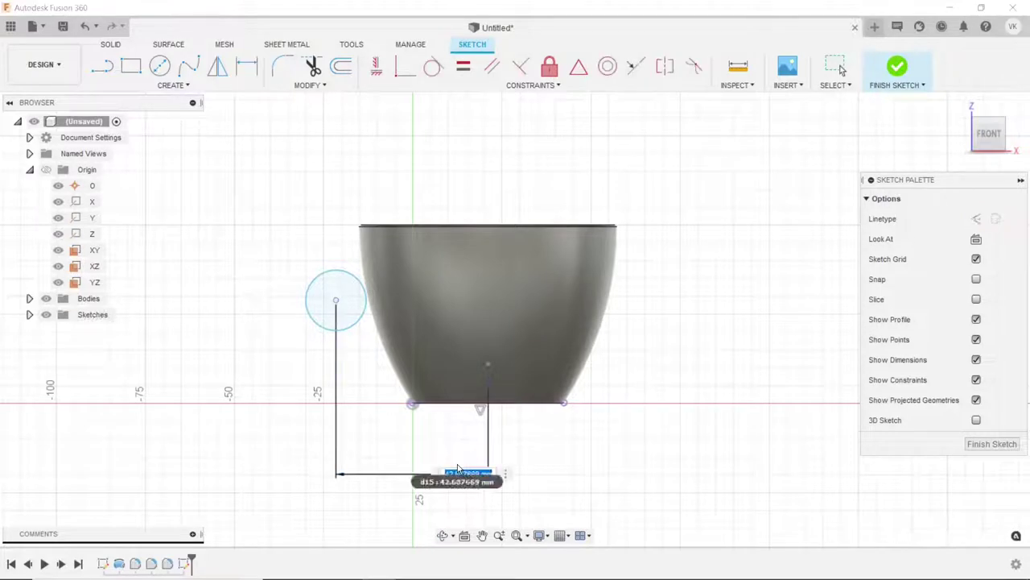
pyautogui.write('30')
pyautogui.press('Return')
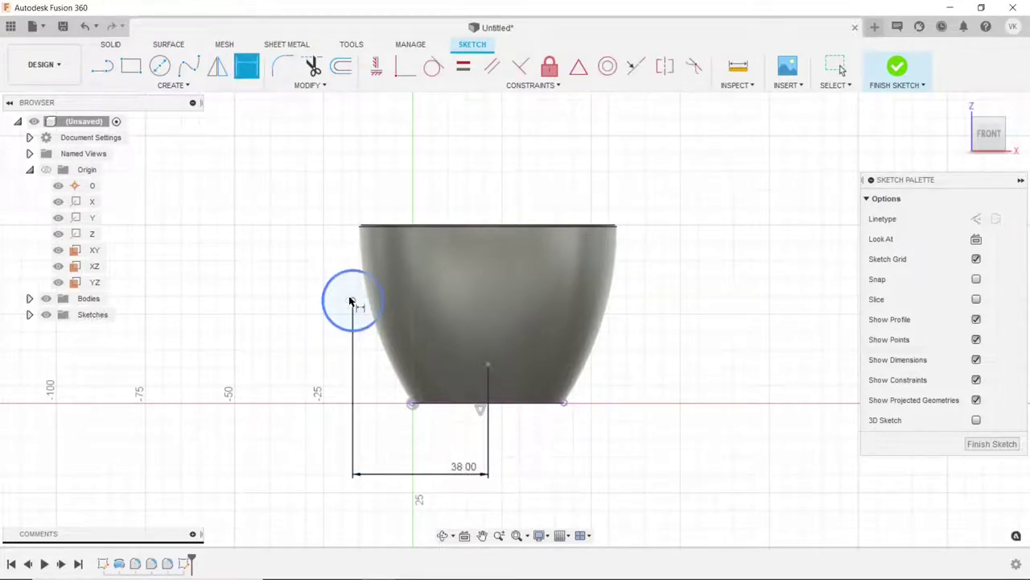
# Place the circle's centre 20 mm below the cup's top edge.
pyautogui.scroll(3, 385, 229)
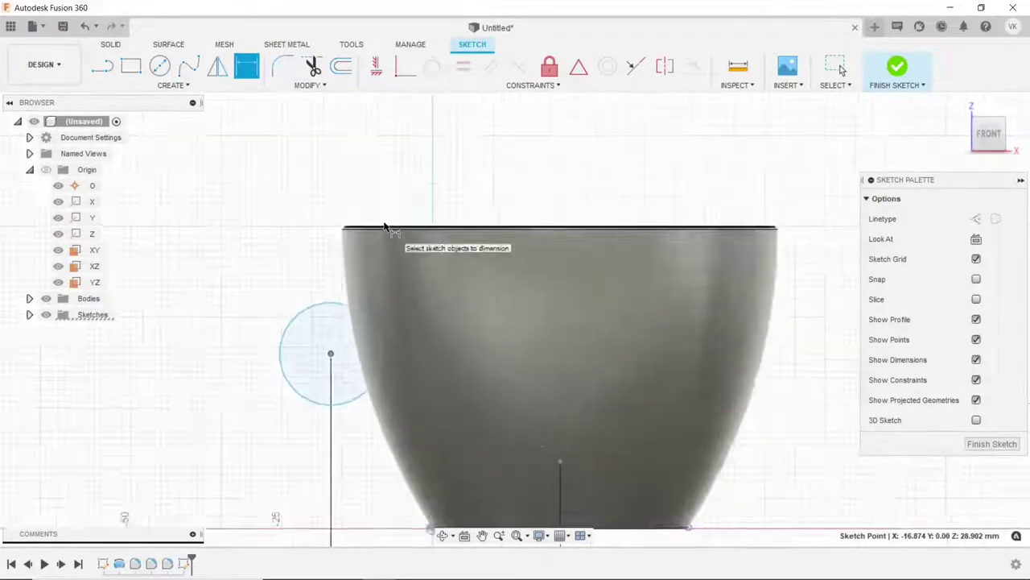
pyautogui.scroll(2, 385, 228)
pyautogui.click(384, 228)
pyautogui.scroll(-1, 322, 266)
pyautogui.click(327, 381)
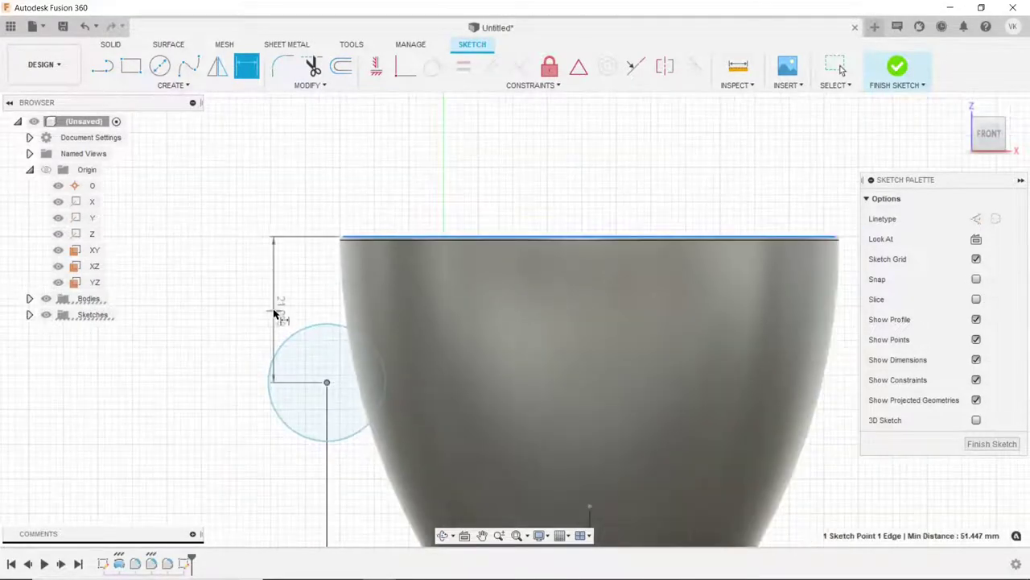
pyautogui.click(230, 312)
pyautogui.press('Return')
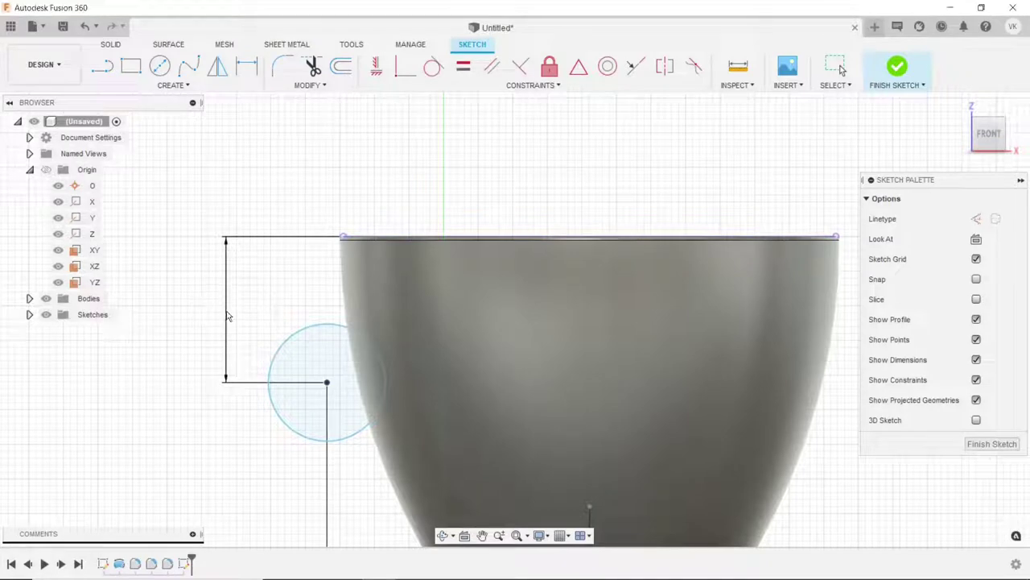
# Dimension the circle's diameter at 9.5 mm.
pyautogui.click(251, 74)
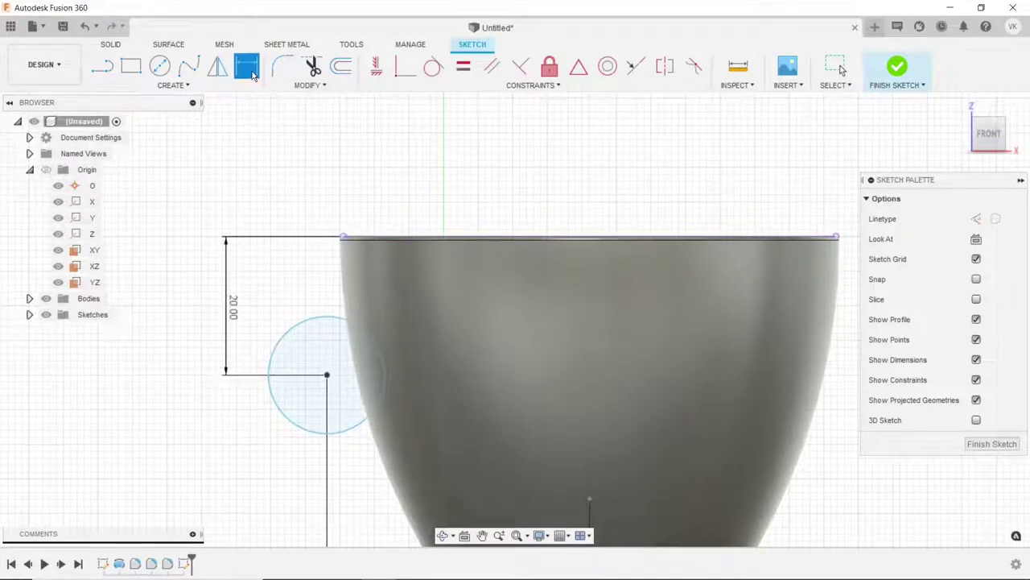
pyautogui.click(306, 320)
pyautogui.click(302, 292)
pyautogui.write('9.5')
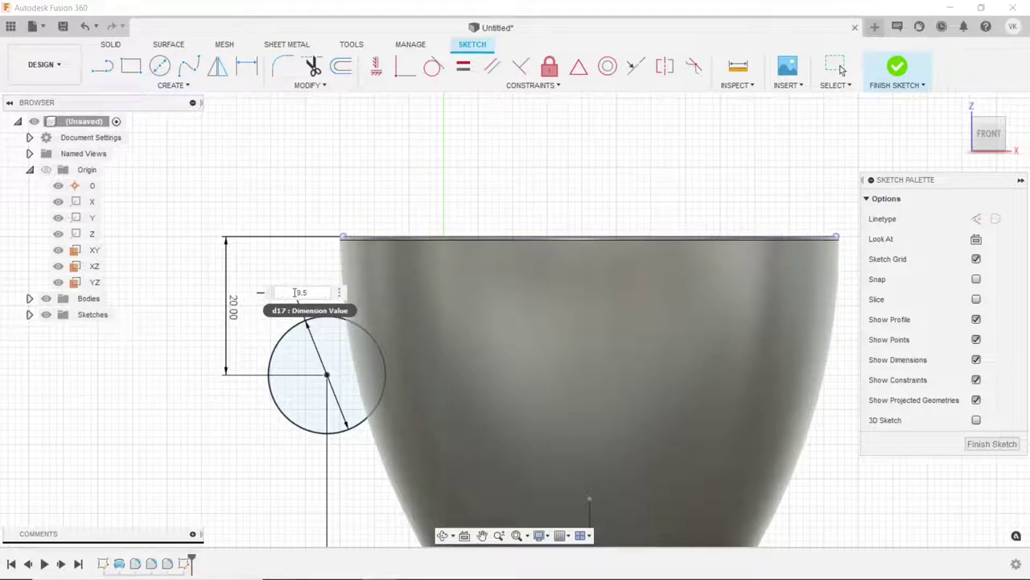
pyautogui.press('Return')
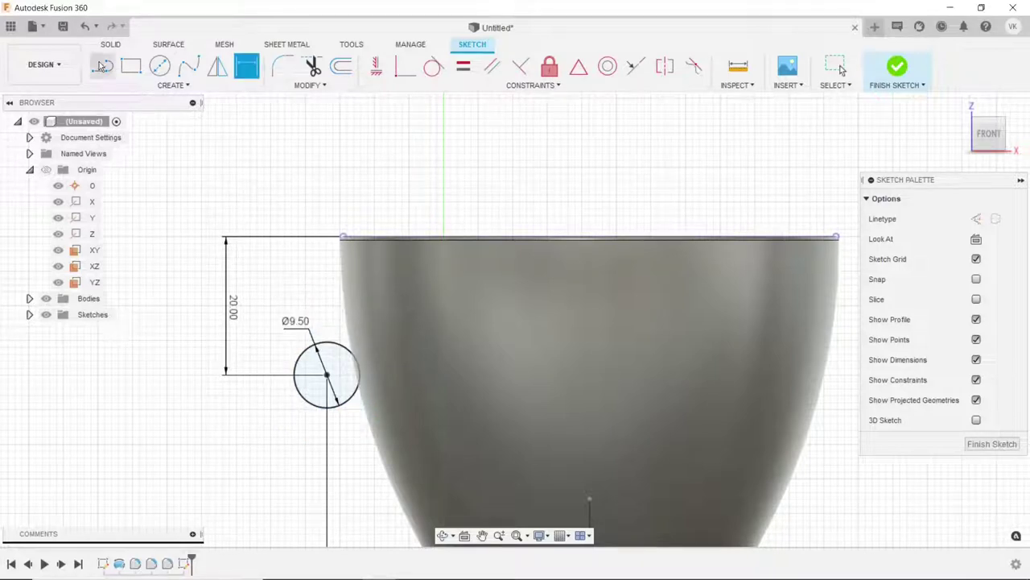
# Draw a concentric outer circle with a 28 mm diameter.
pyautogui.click(159, 68)
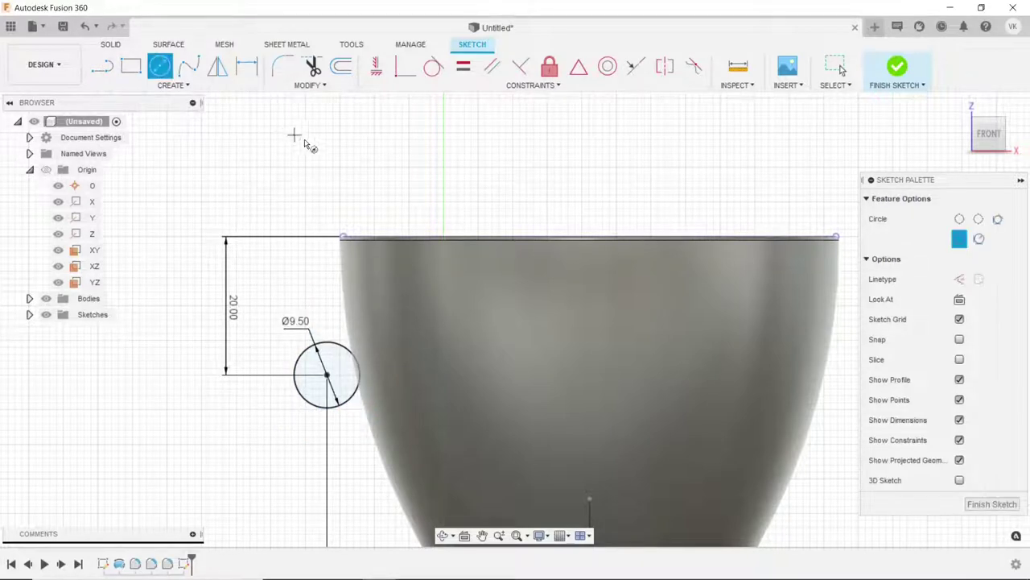
pyautogui.click(326, 375)
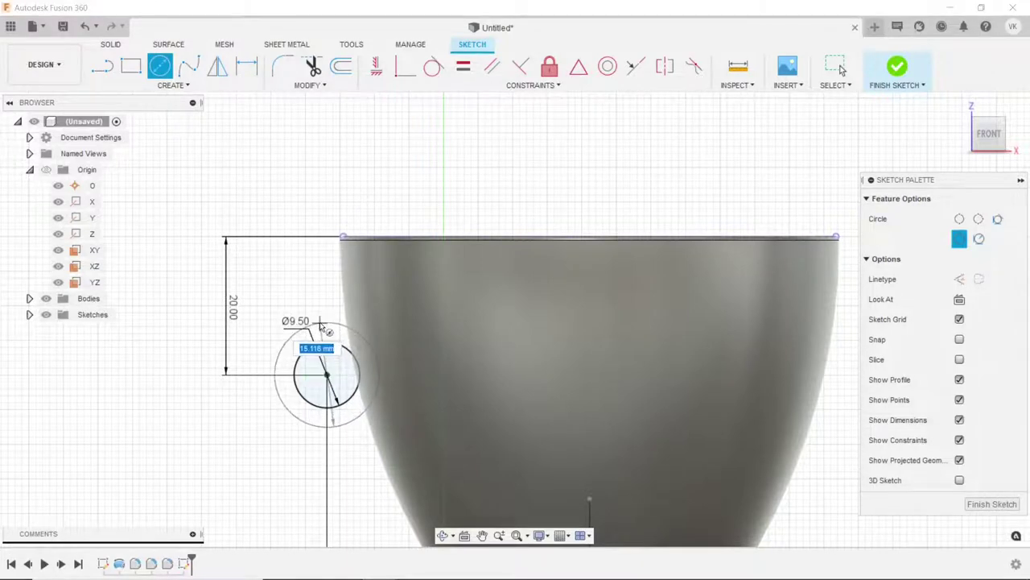
pyautogui.press('d')
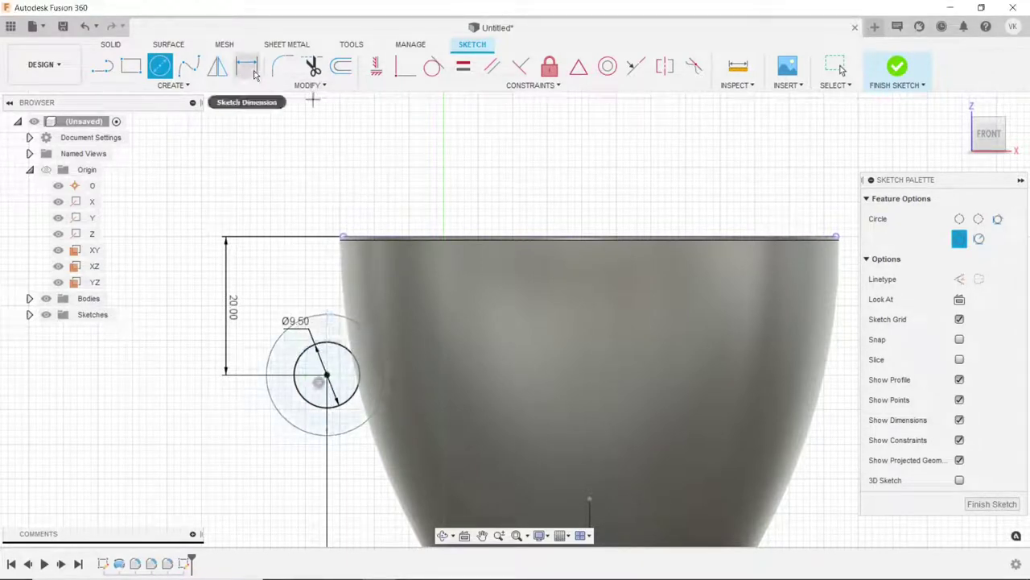
pyautogui.click(336, 293)
pyautogui.write('28')
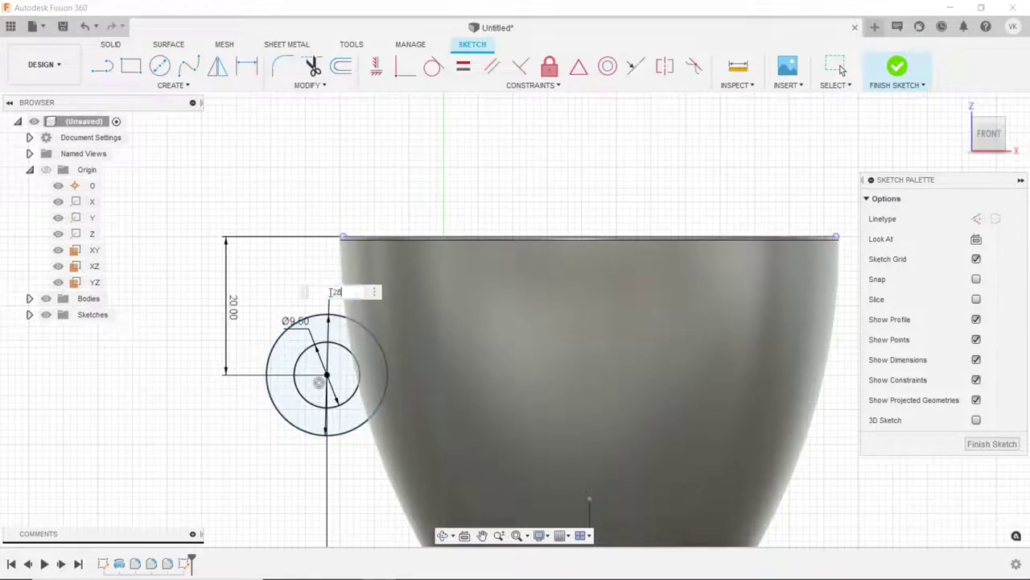
pyautogui.press('Return')
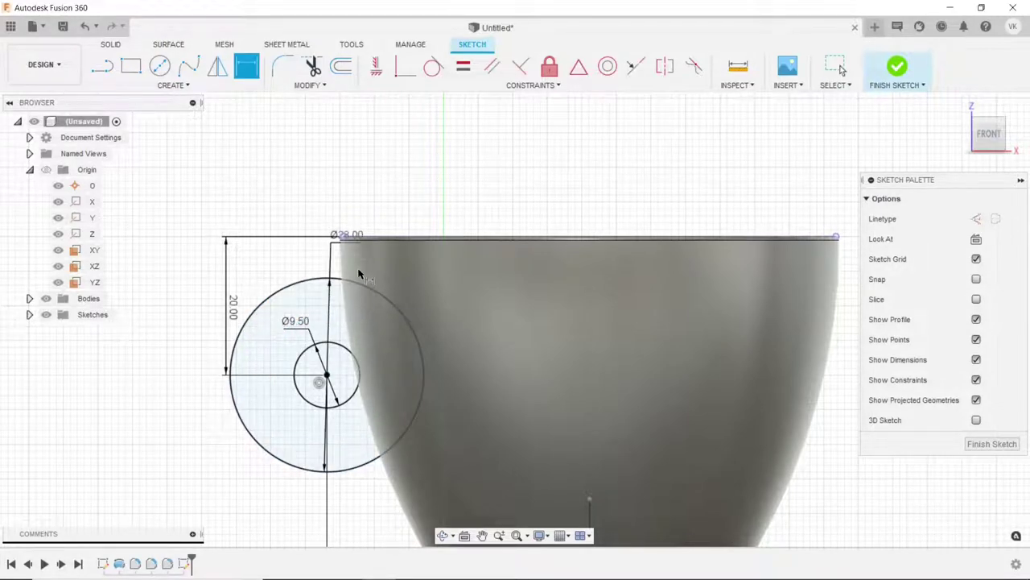
pyautogui.press('Escape')
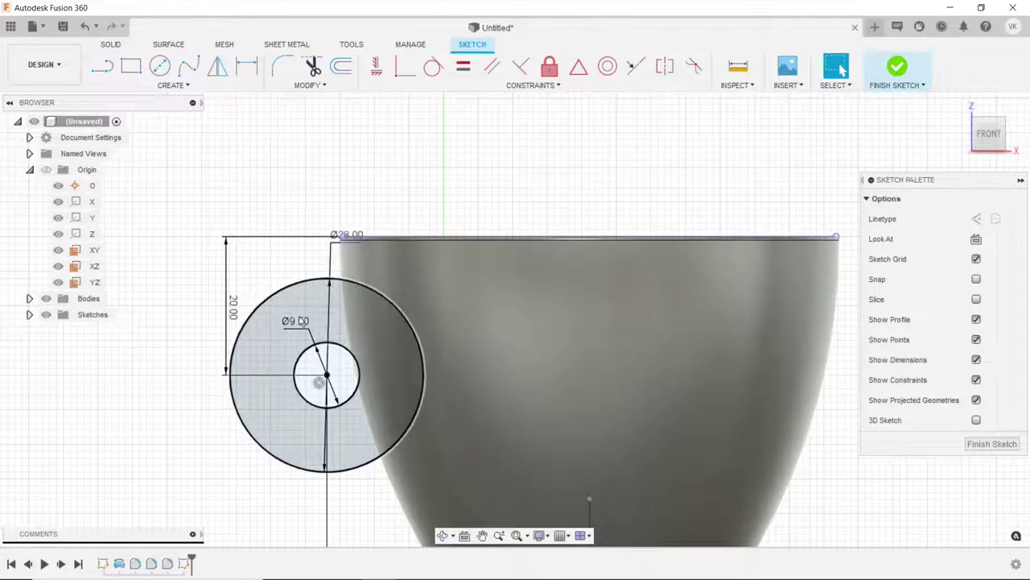
# Resize the inner circle to Ø11 mm, then to Ø8 mm.
pyautogui.doubleClick(298, 322)
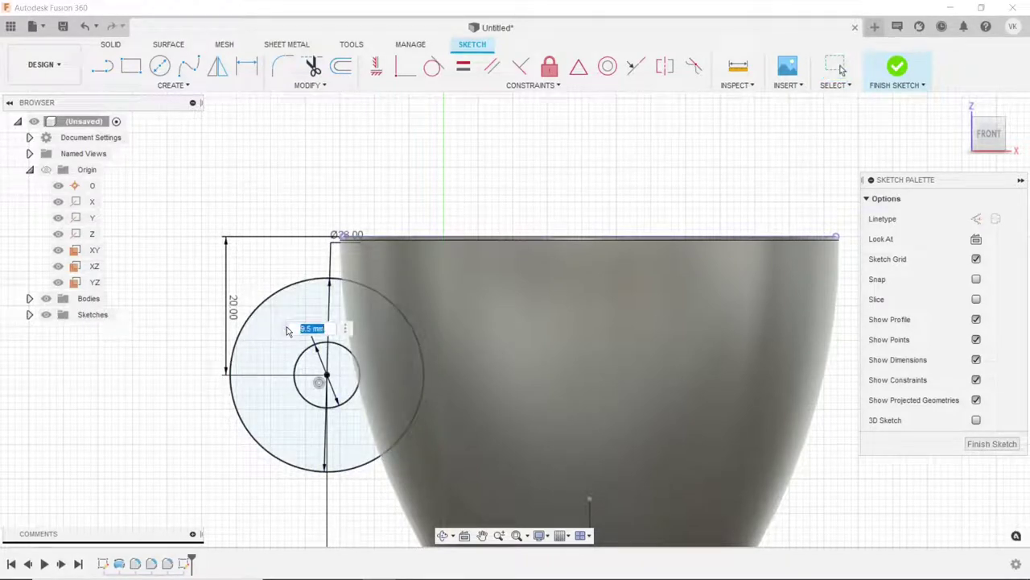
pyautogui.write('11')
pyautogui.press('Return')
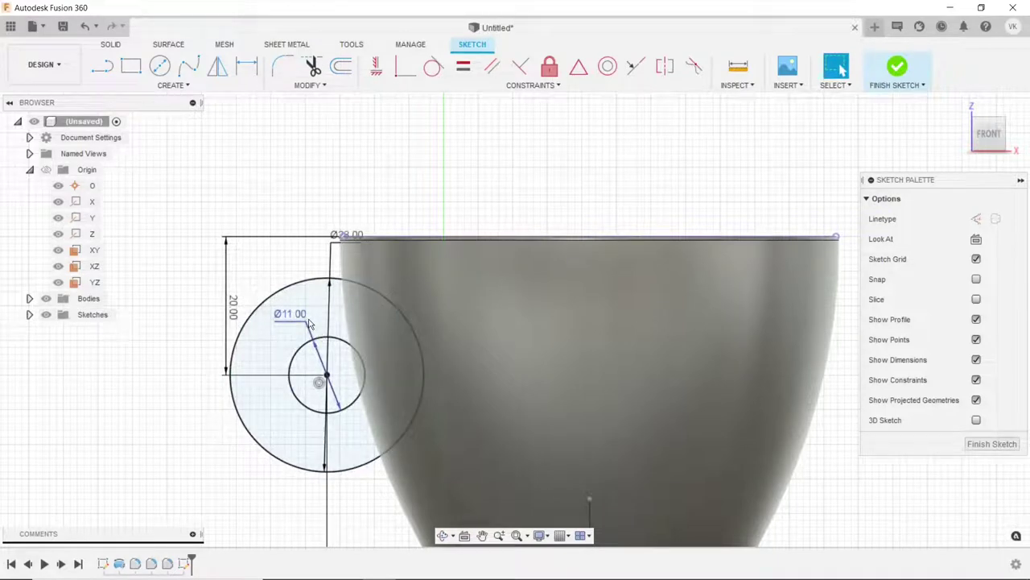
pyautogui.scroll(-1, 310, 323)
pyautogui.doubleClick(293, 316)
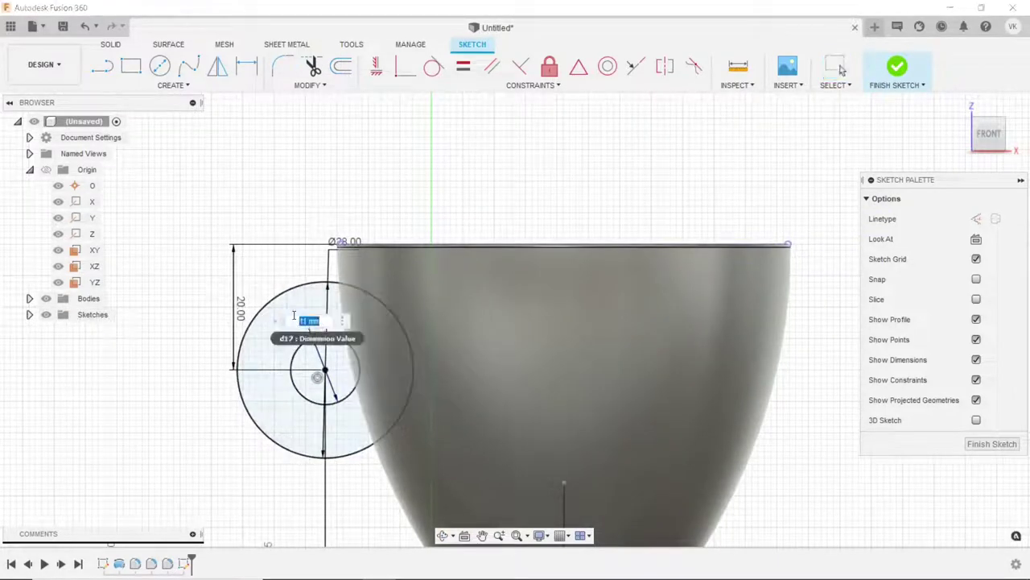
pyautogui.write('8')
pyautogui.press('Return')
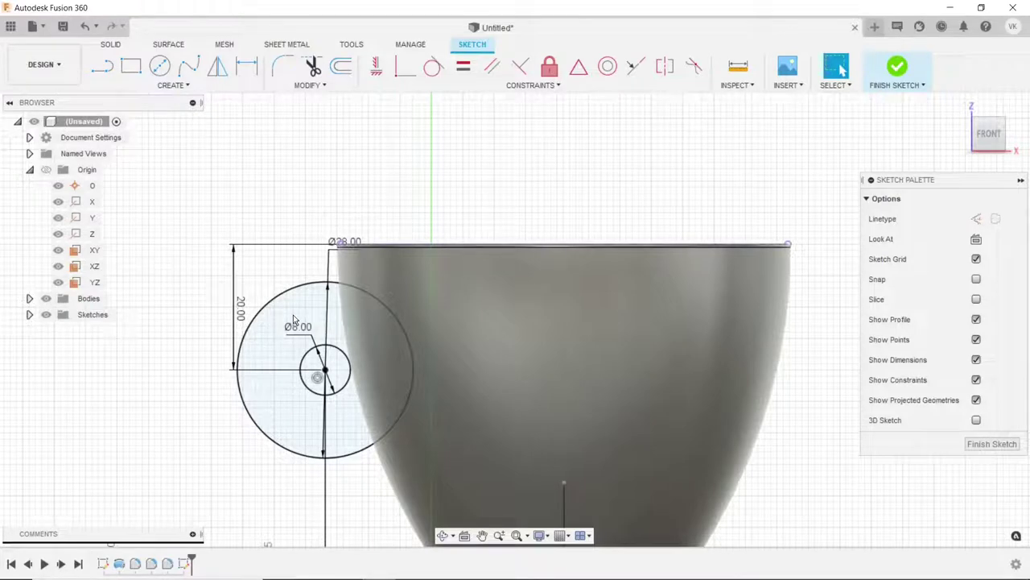
# Change the handle offset to 40 mm and the hole diameter to 9 mm.
pyautogui.scroll(-3, 326, 329)
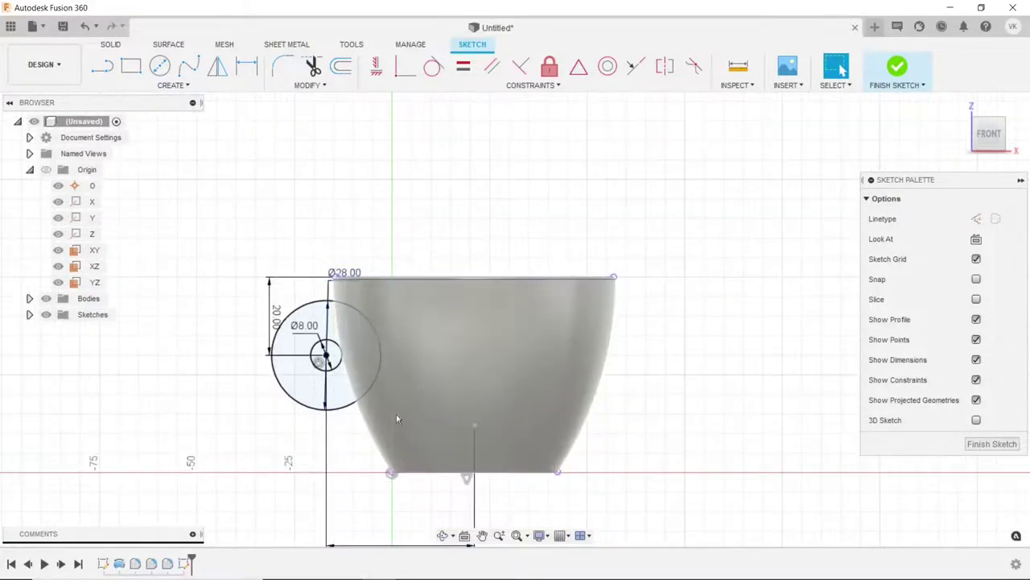
pyautogui.moveTo(397, 418); pyautogui.dragTo(371, 354, button='middle')
pyautogui.doubleClick(408, 471)
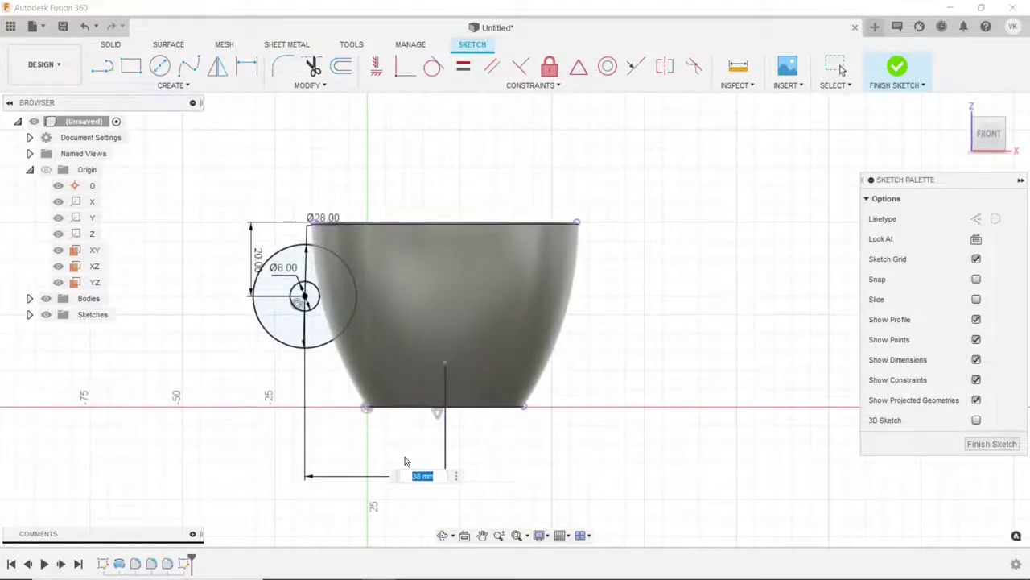
pyautogui.write('40')
pyautogui.press('Return')
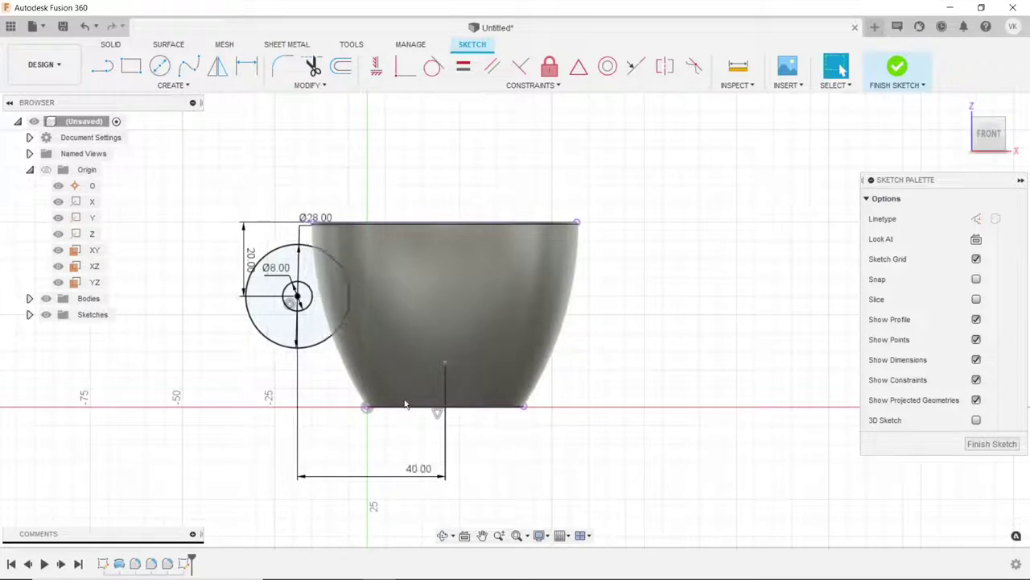
pyautogui.scroll(3, 381, 317)
pyautogui.doubleClick(291, 303)
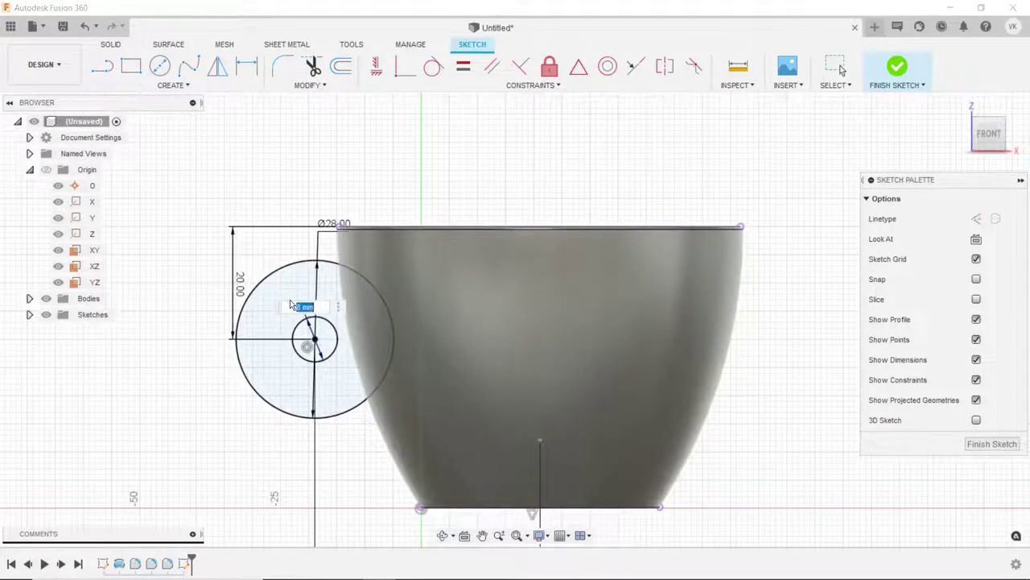
pyautogui.write('9')
pyautogui.press('Return')
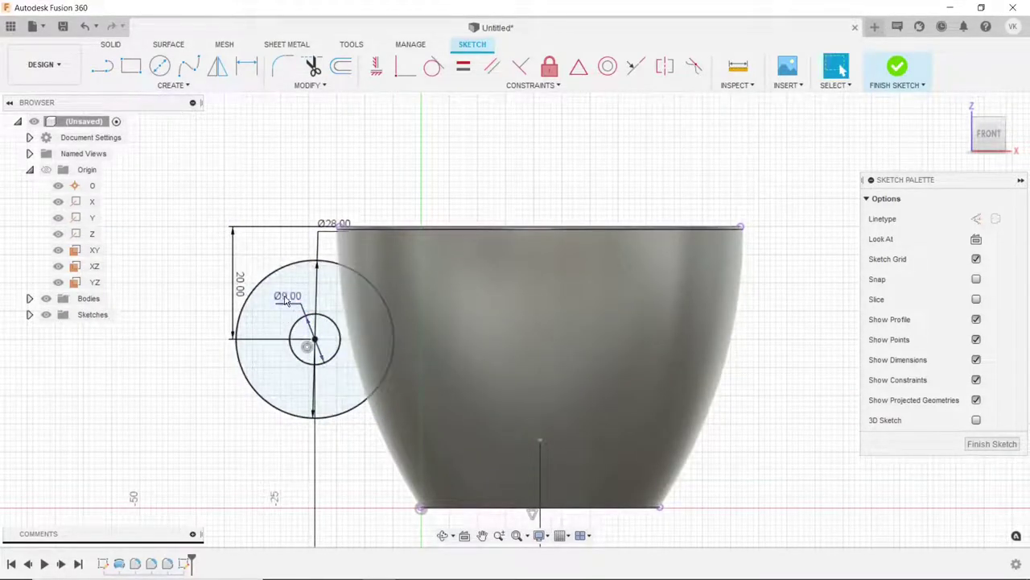
# Set the handle offset to 41 mm and finish the handle sketch.
pyautogui.scroll(-3, 287, 298)
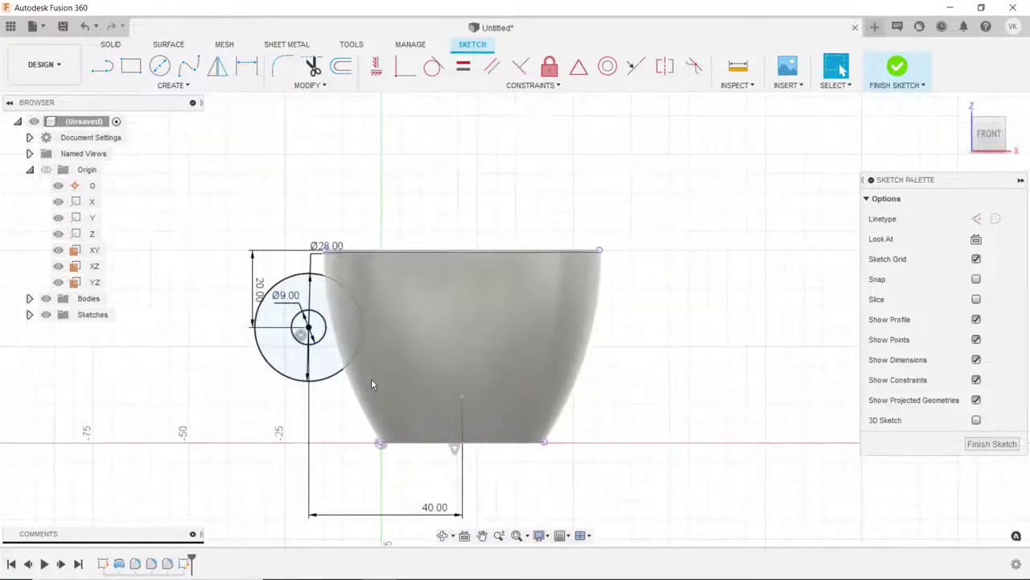
pyautogui.doubleClick(431, 505)
pyautogui.write('44')
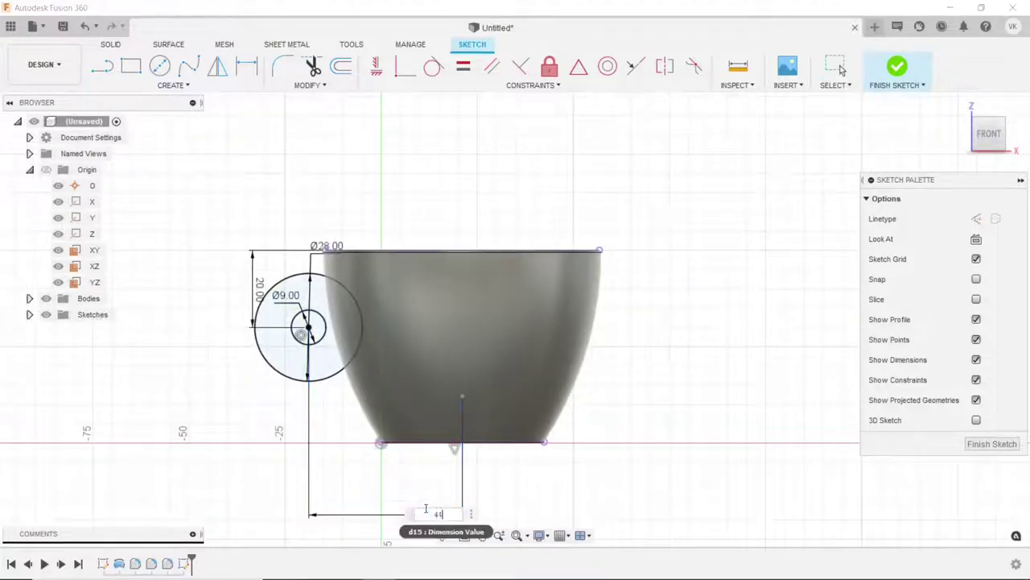
pyautogui.press('Return')
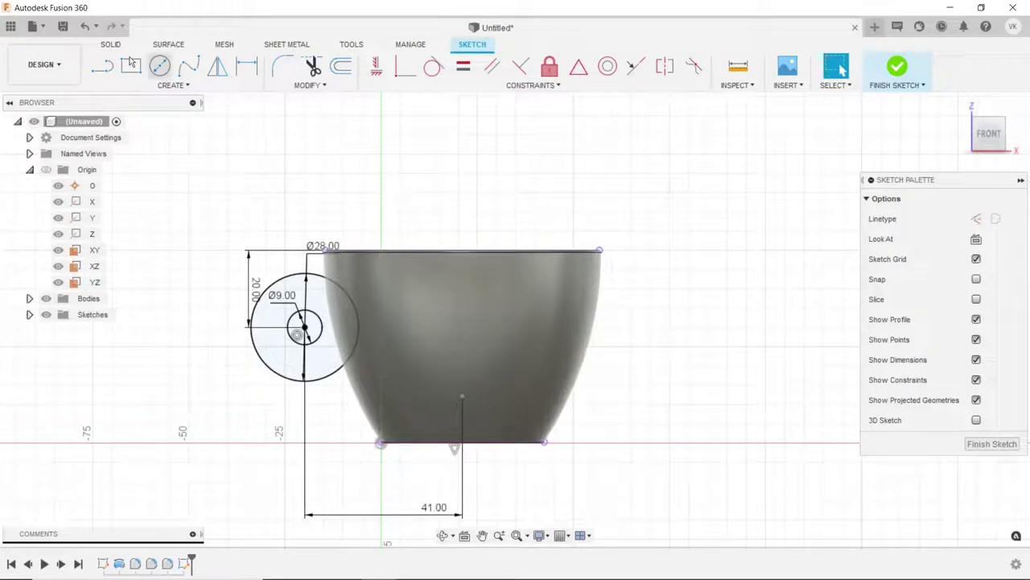
pyautogui.click(112, 45)
pyautogui.click(131, 66)
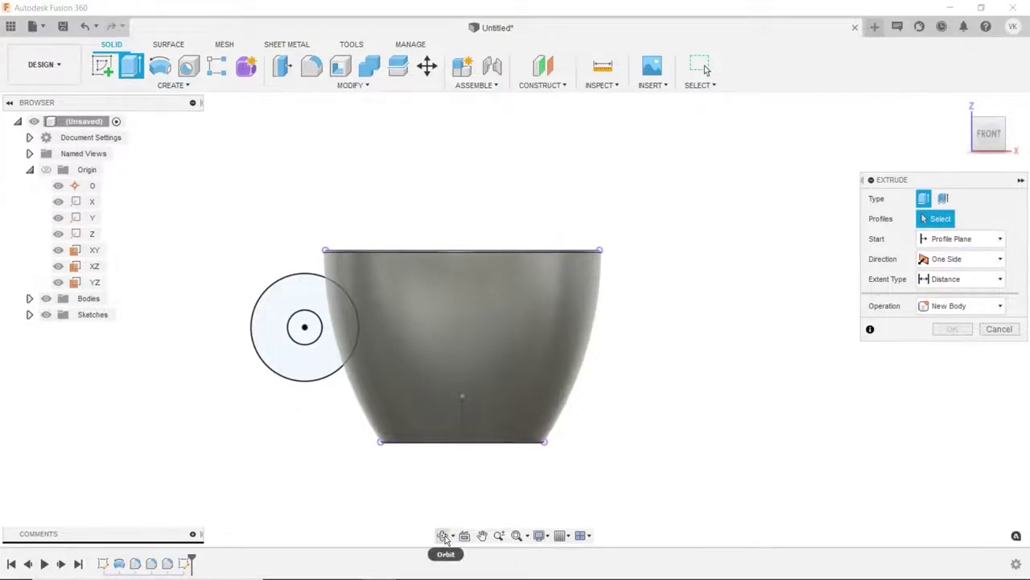
# Extrude the ring profile symmetrically 4.5 mm, joined to the cup body.
pyautogui.click(445, 535)
pyautogui.press('Escape')
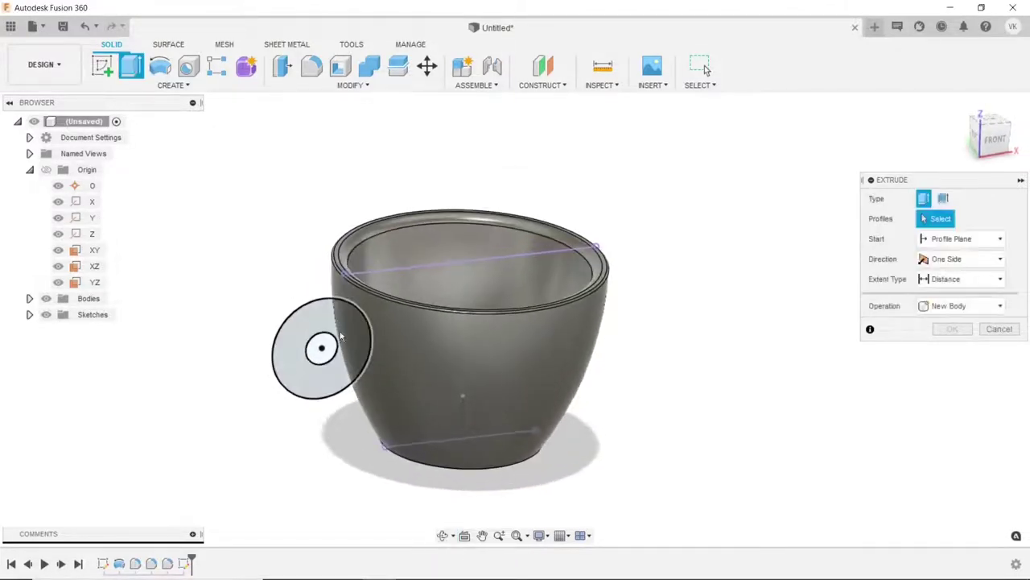
pyautogui.click(341, 333)
pyautogui.click(934, 258)
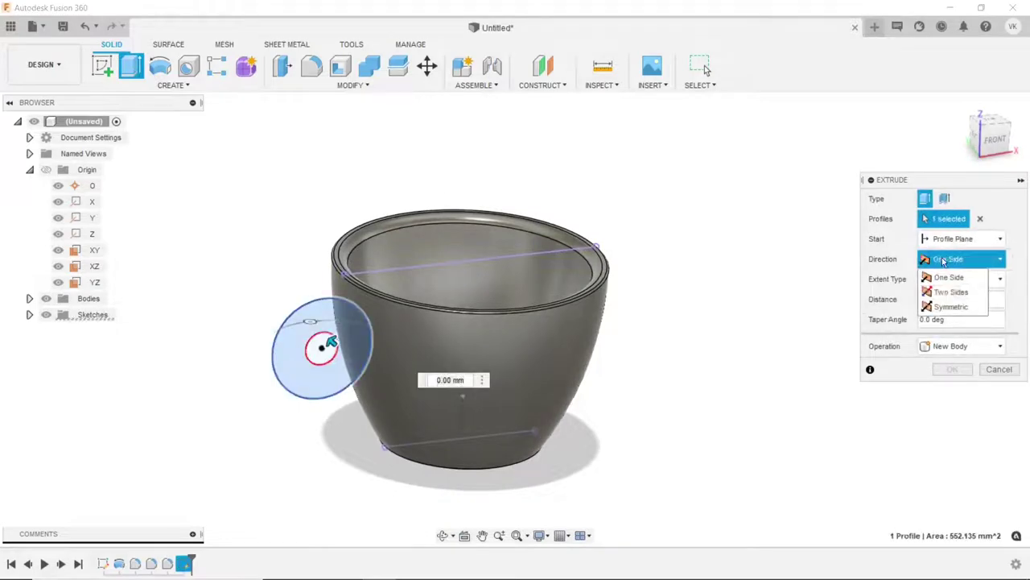
pyautogui.click(946, 307)
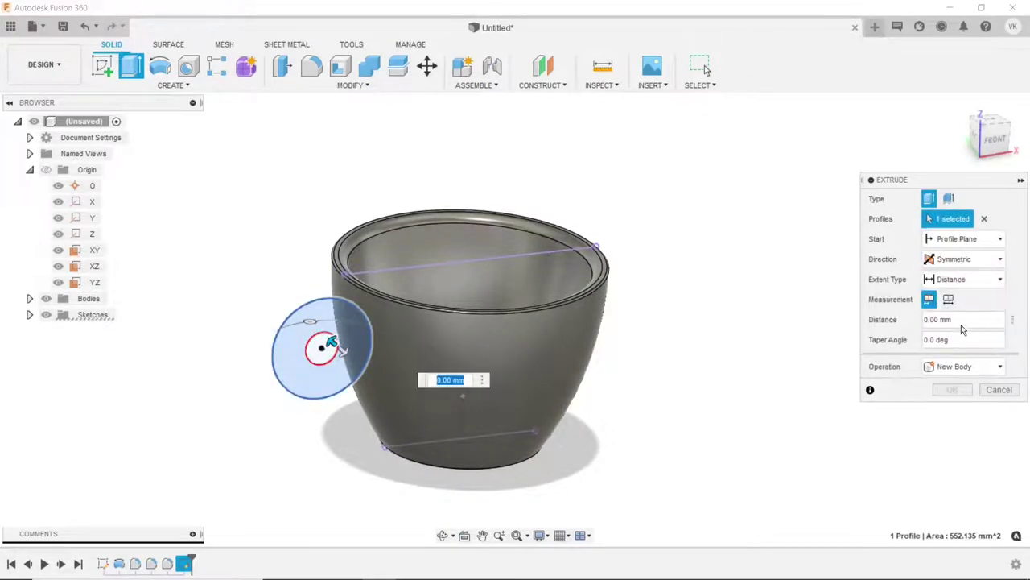
pyautogui.click(938, 319)
pyautogui.write('4.5')
pyautogui.click(946, 366)
pyautogui.click(942, 380)
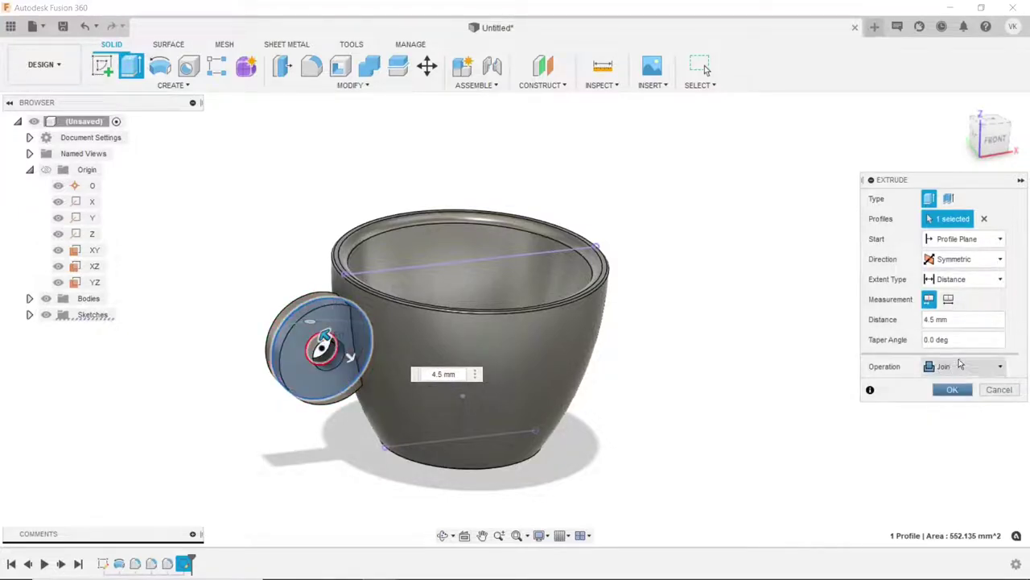
pyautogui.click(953, 390)
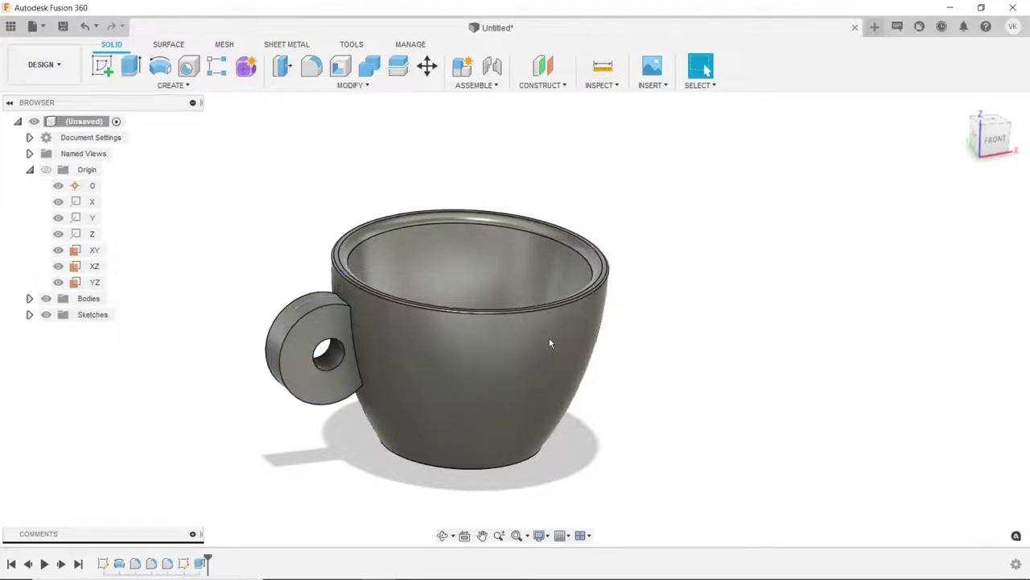
# Orbit the view to tilt the cup and show more of its top.
pyautogui.scroll(-2, 520, 405)
pyautogui.click(442, 535)
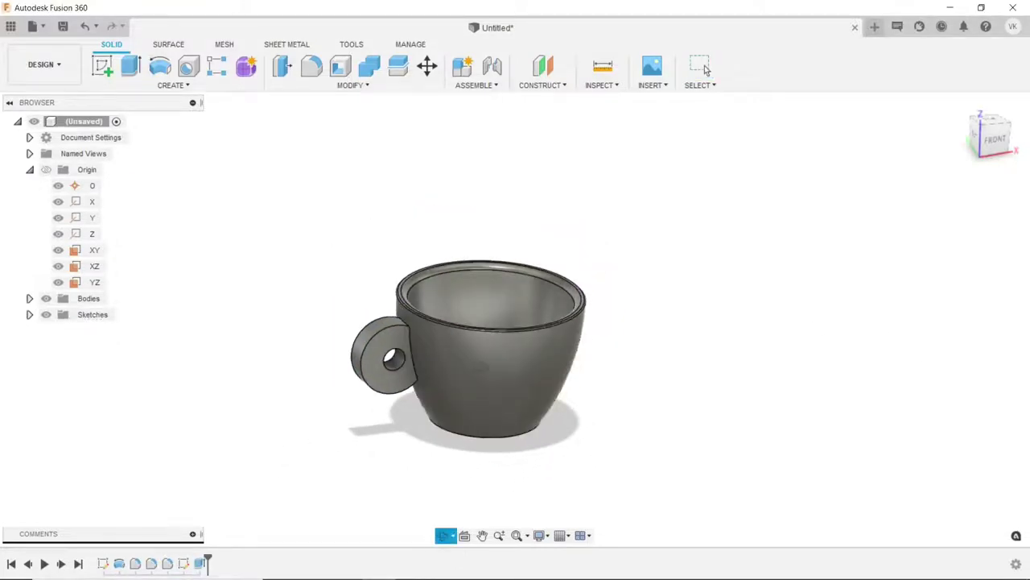
pyautogui.moveTo(516, 338); pyautogui.dragTo(523, 386)
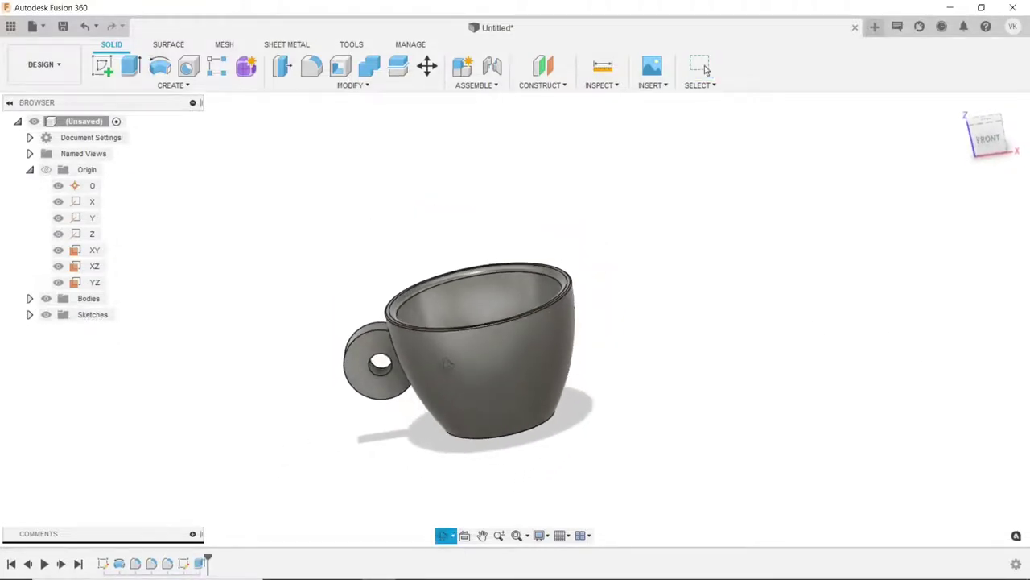
pyautogui.click(704, 65)
# Fillet the handle's outer edge with a 5 mm radius.
pyautogui.scroll(2, 454, 372)
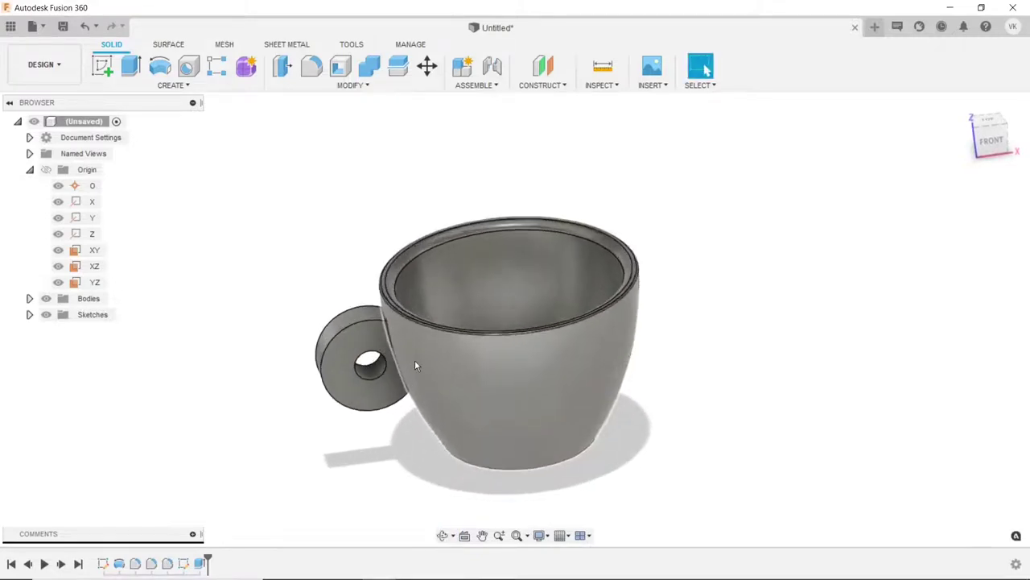
pyautogui.click(311, 66)
pyautogui.scroll(2, 342, 298)
pyautogui.click(335, 283)
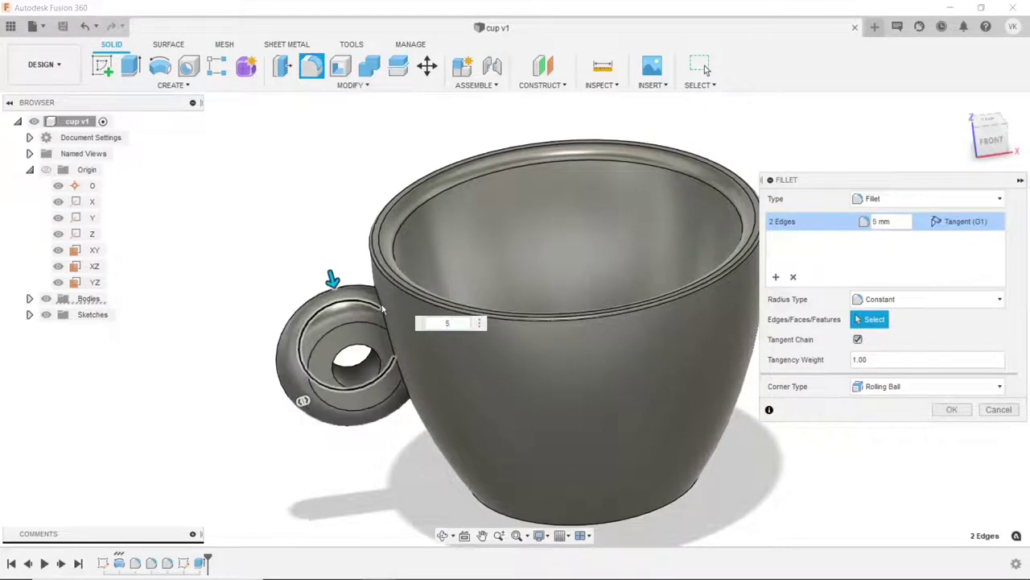
pyautogui.click(951, 409)
pyautogui.scroll(-2, 645, 338)
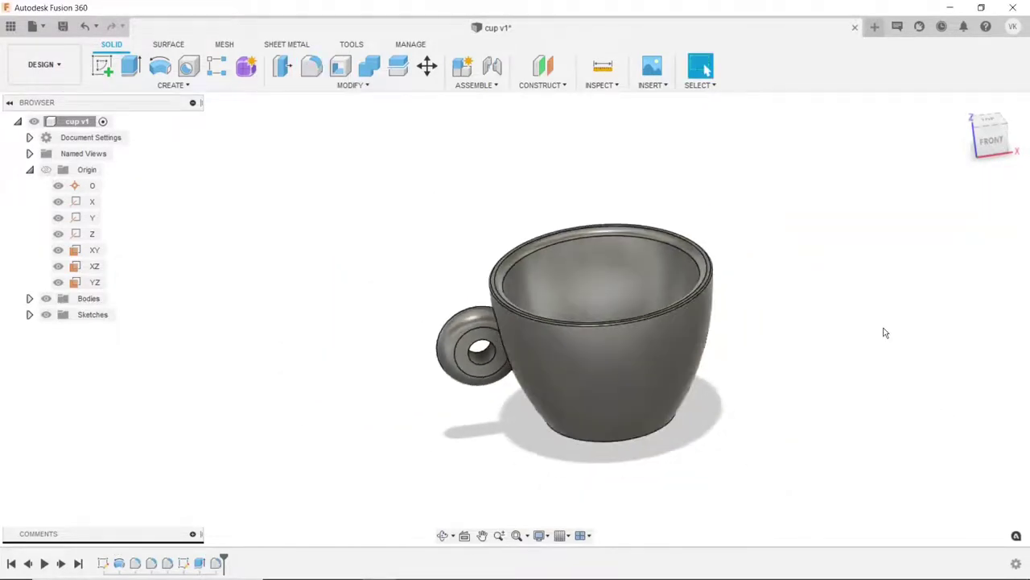
# Fillet the handle hole's edges at 5 mm, then orbit to look inside the cup.
pyautogui.click(312, 66)
pyautogui.scroll(3, 391, 346)
pyautogui.scroll(2, 391, 338)
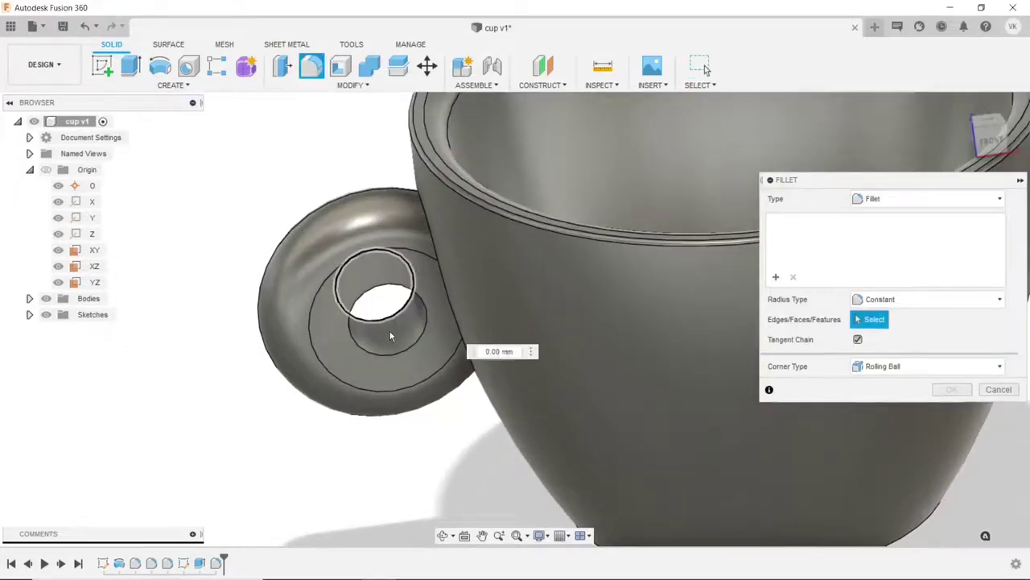
pyautogui.click(390, 337)
pyautogui.write('5')
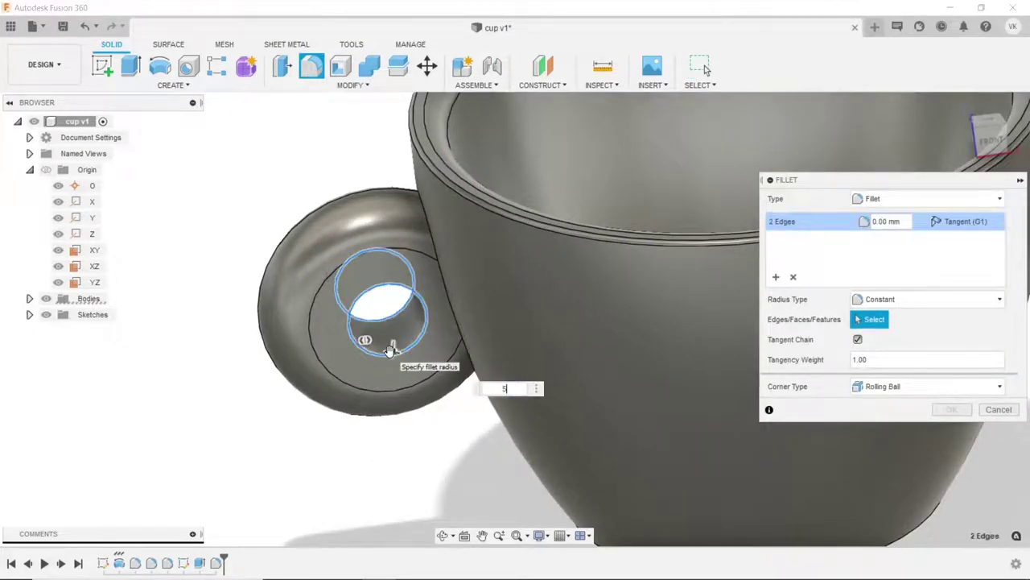
pyautogui.press('Return')
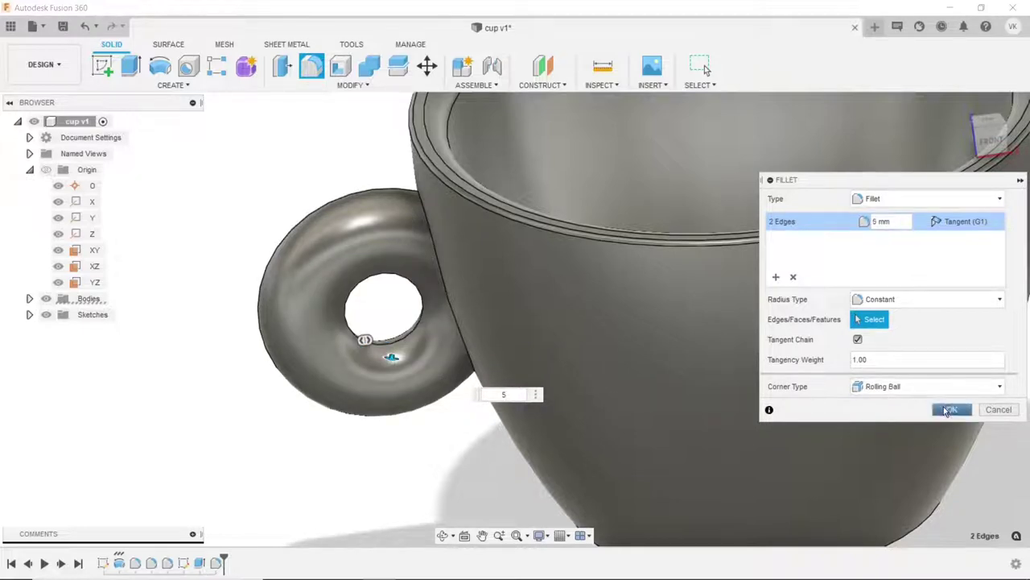
pyautogui.click(951, 409)
pyautogui.scroll(-2, 484, 347)
pyautogui.scroll(-3, 484, 346)
pyautogui.keyDown('shift'); pyautogui.moveTo(484, 348); pyautogui.dragTo(874, 337, button='middle'); pyautogui.keyUp('shift')
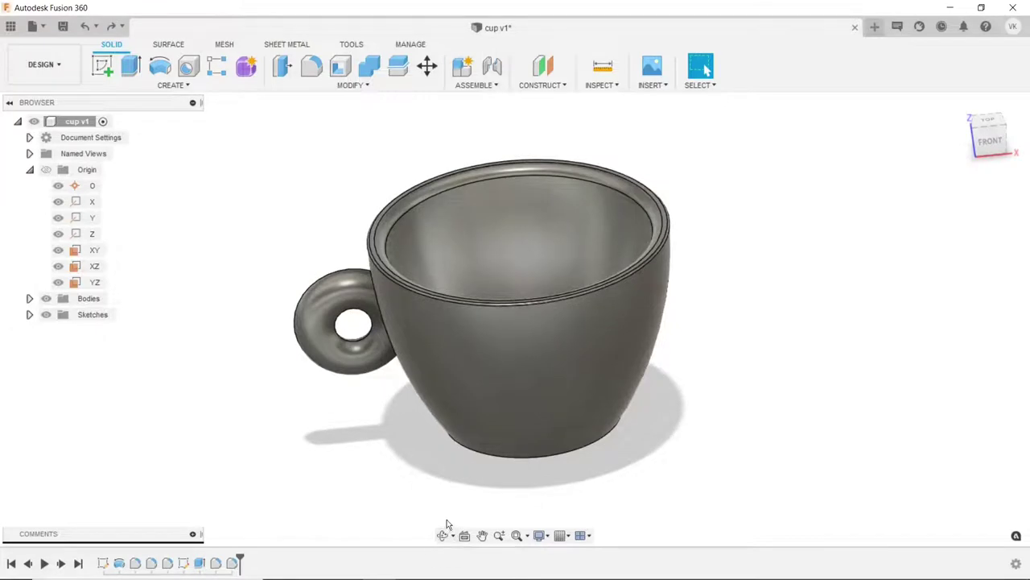
pyautogui.click(442, 534)
pyautogui.moveTo(448, 515); pyautogui.dragTo(451, 412)
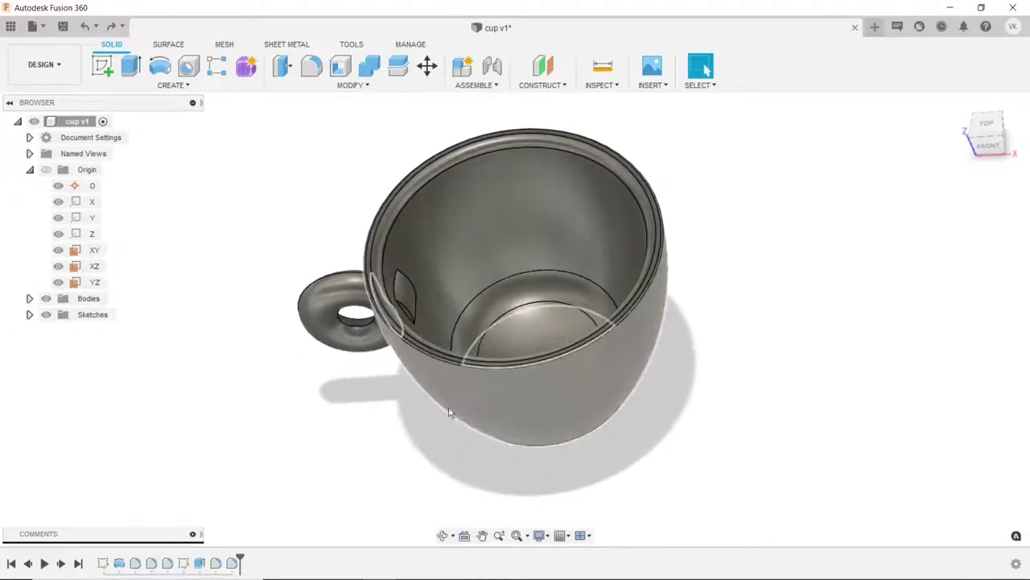
# Delete the two stray handle faces protruding inside the cup.
pyautogui.click(350, 84)
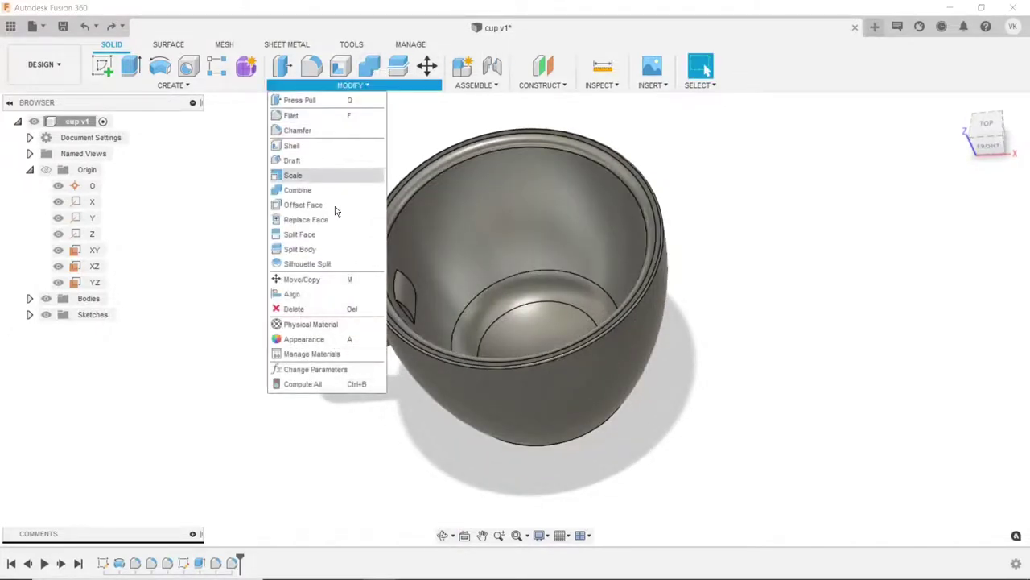
pyautogui.click(294, 308)
pyautogui.scroll(5, 408, 294)
pyautogui.scroll(3, 408, 294)
pyautogui.click(408, 321)
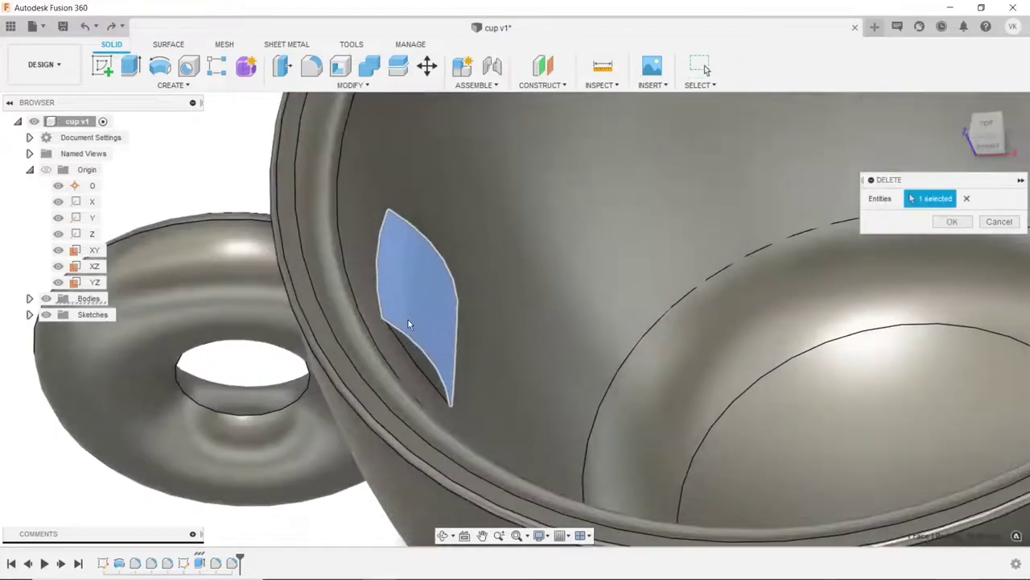
pyautogui.scroll(2, 408, 323)
pyautogui.click(412, 352)
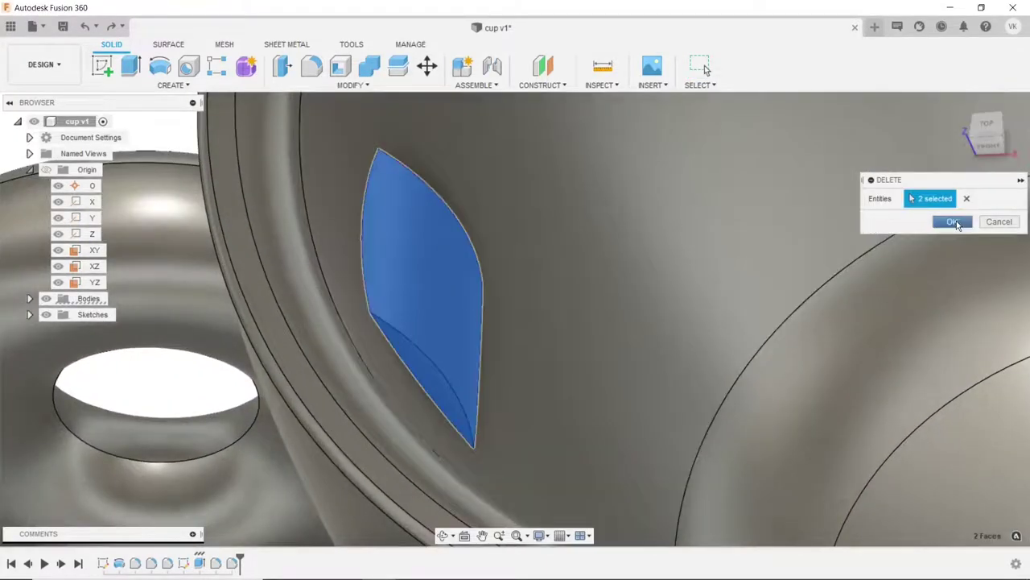
pyautogui.click(954, 222)
# Orbit the cup to a side view to check the cleaned interior.
pyautogui.scroll(-3, 956, 223)
pyautogui.scroll(-3, 540, 311)
pyautogui.scroll(-2, 432, 267)
pyautogui.scroll(-1, 561, 395)
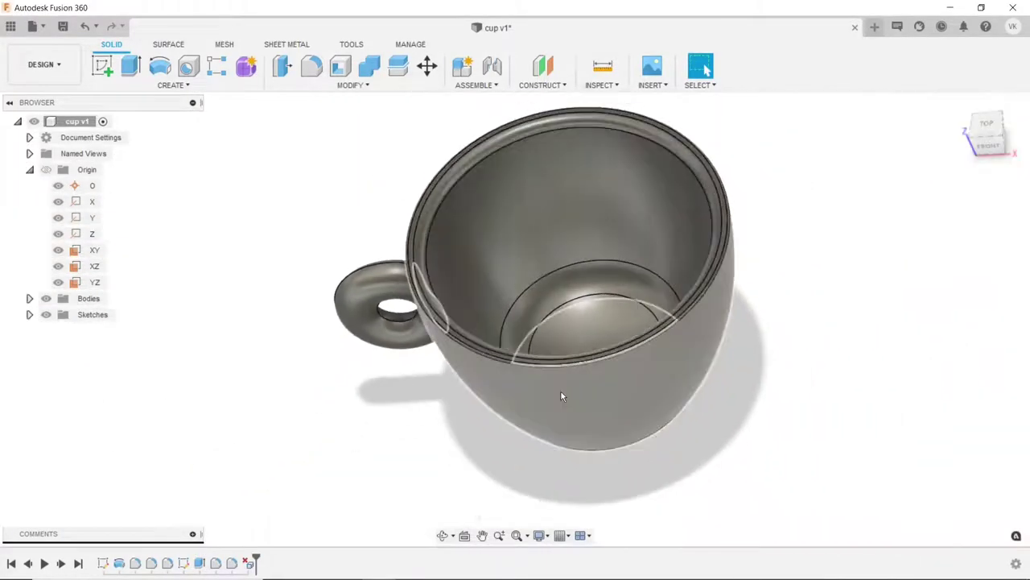
pyautogui.keyDown('shift'); pyautogui.moveTo(561, 395); pyautogui.dragTo(556, 338, button='middle'); pyautogui.keyUp('shift')
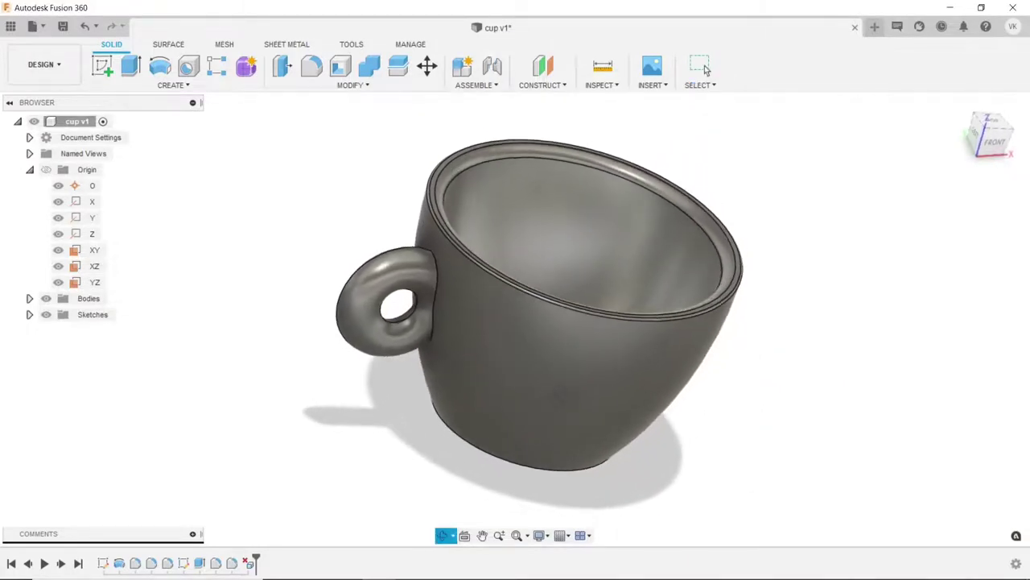
pyautogui.keyDown('shift'); pyautogui.moveTo(556, 338); pyautogui.dragTo(555, 322, button='middle'); pyautogui.keyUp('shift')
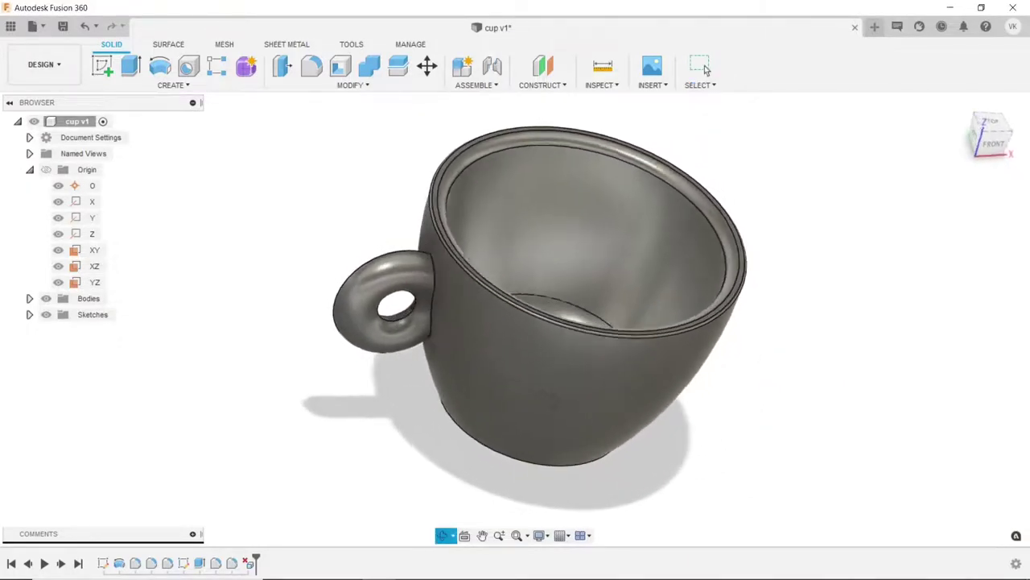
pyautogui.click(704, 66)
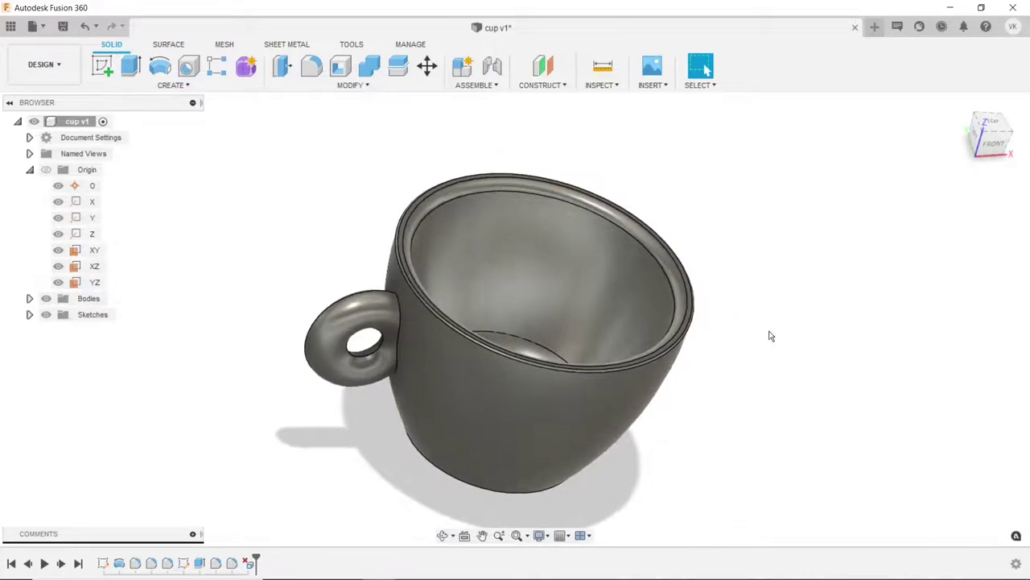
# Fillet both edge loops where the handle meets the cup with a 1 mm radius.
pyautogui.click(312, 66)
pyautogui.scroll(3, 386, 322)
pyautogui.scroll(3, 387, 322)
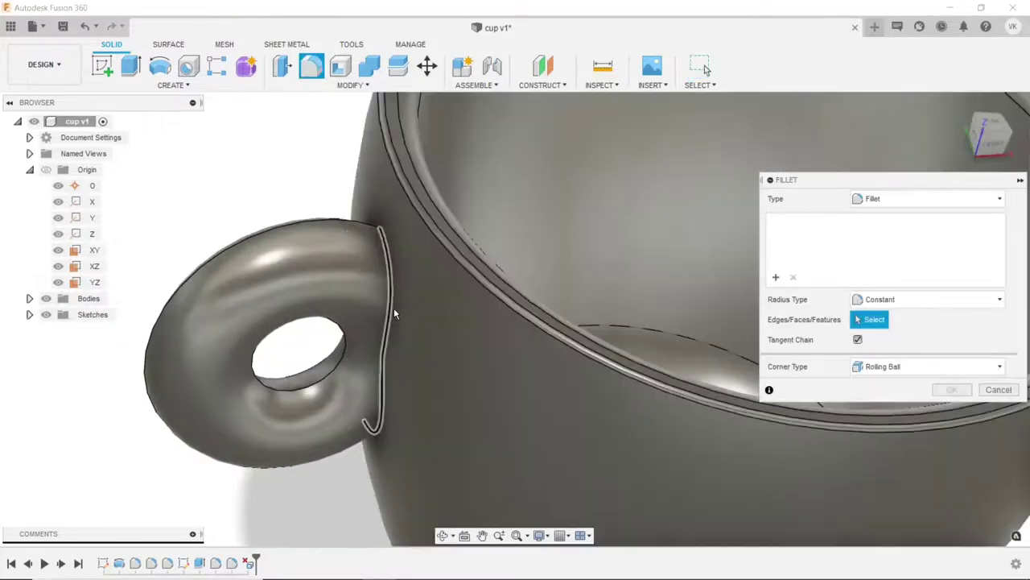
pyautogui.click(384, 316)
pyautogui.scroll(-3, 384, 316)
pyautogui.moveTo(384, 315)
pyautogui.keyDown('shift'); pyautogui.mouseDown(button='middle')
pyautogui.moveTo(501, 319)
pyautogui.moveTo(644, 373)
pyautogui.mouseUp(button='middle'); pyautogui.keyUp('shift')
pyautogui.keyDown('shift'); pyautogui.moveTo(545, 377); pyautogui.dragTo(544, 349, button='middle'); pyautogui.keyUp('shift')
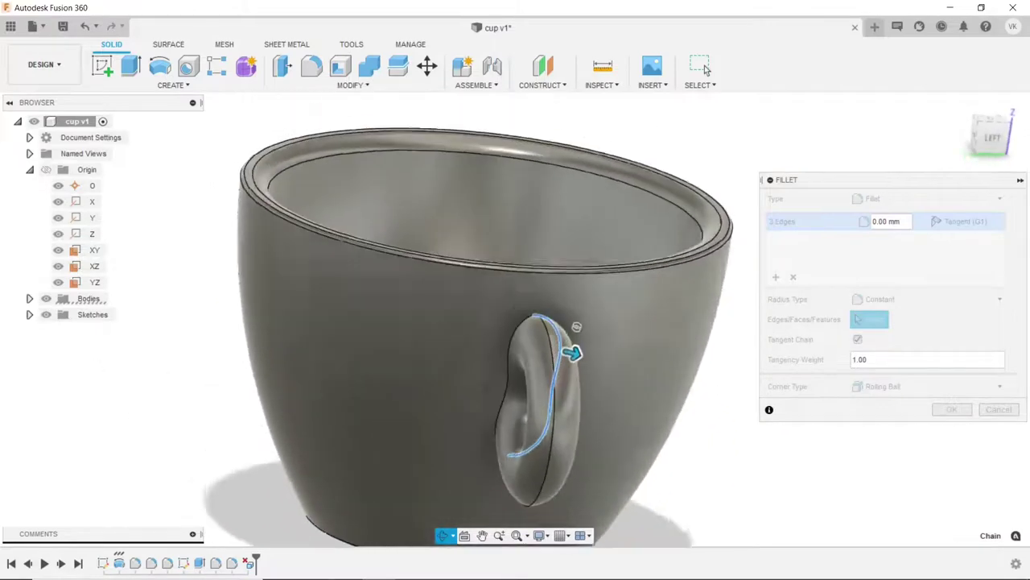
pyautogui.click(548, 334)
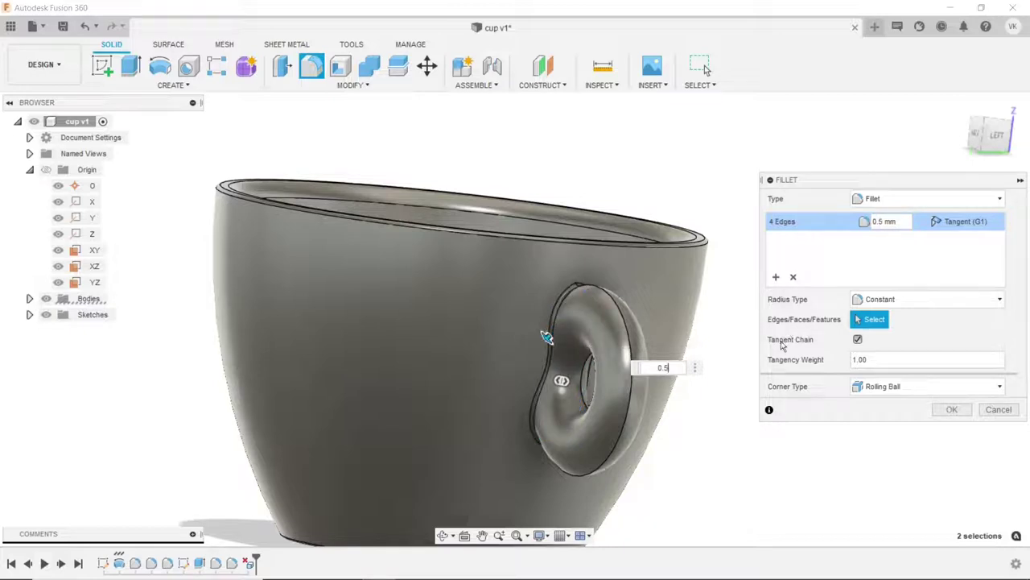
pyautogui.press('BackSpace')
pyautogui.write('1')
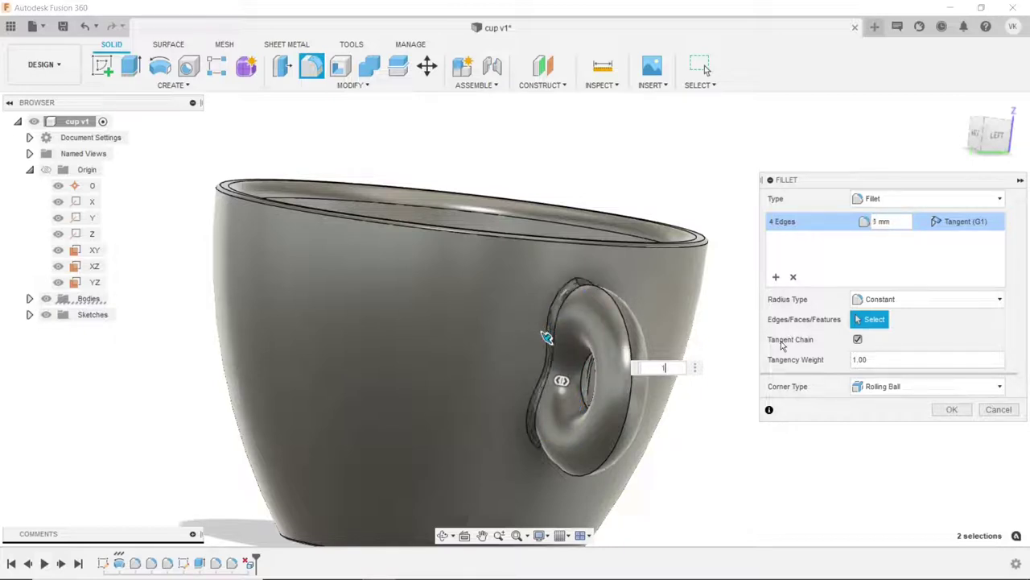
pyautogui.click(952, 409)
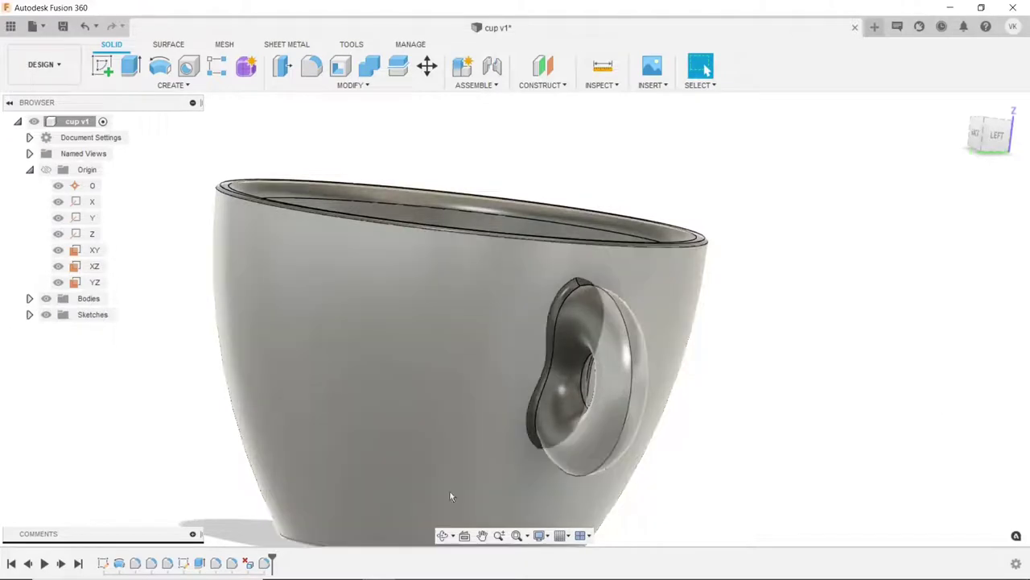
# Orbit the view to look down into the finished cup.
pyautogui.click(445, 535)
pyautogui.moveTo(563, 338)
pyautogui.mouseDown()
pyautogui.moveTo(384, 342)
pyautogui.moveTo(520, 326)
pyautogui.mouseUp()
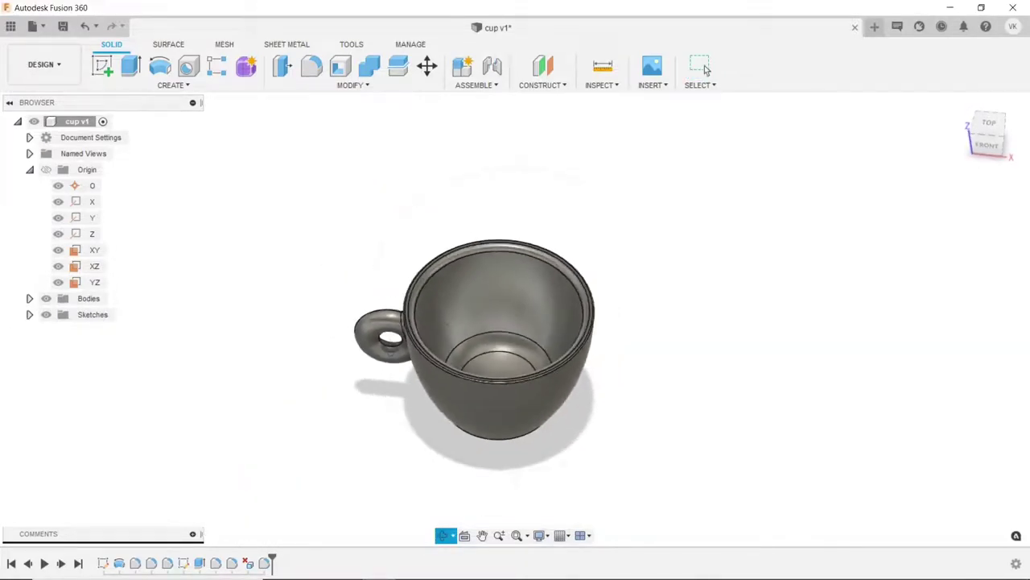
pyautogui.press('Escape')
pyautogui.scroll(2, 558, 433)
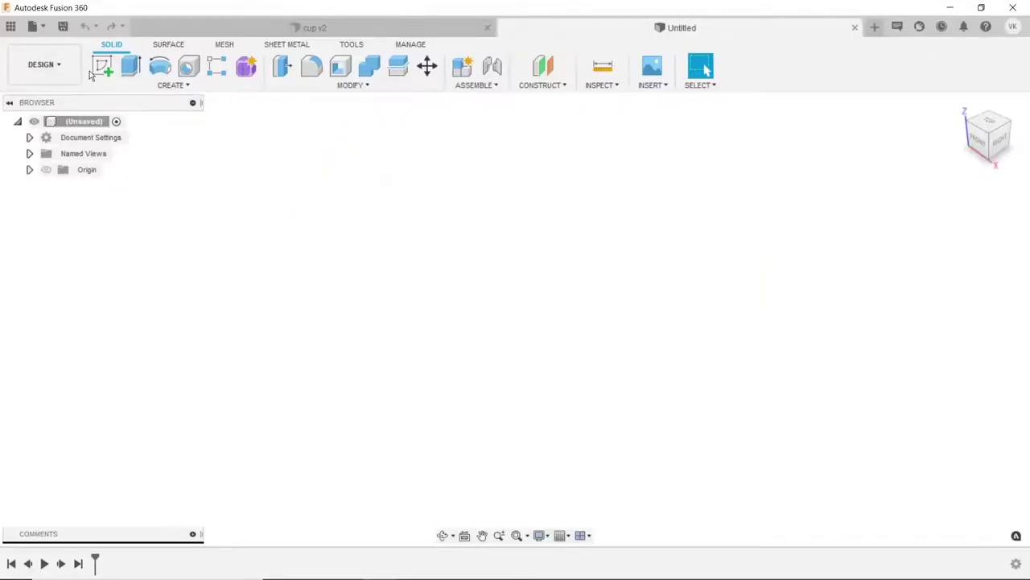
# On the front plane, sketch a 13 mm vertical line up from the origin.
pyautogui.click(545, 298)
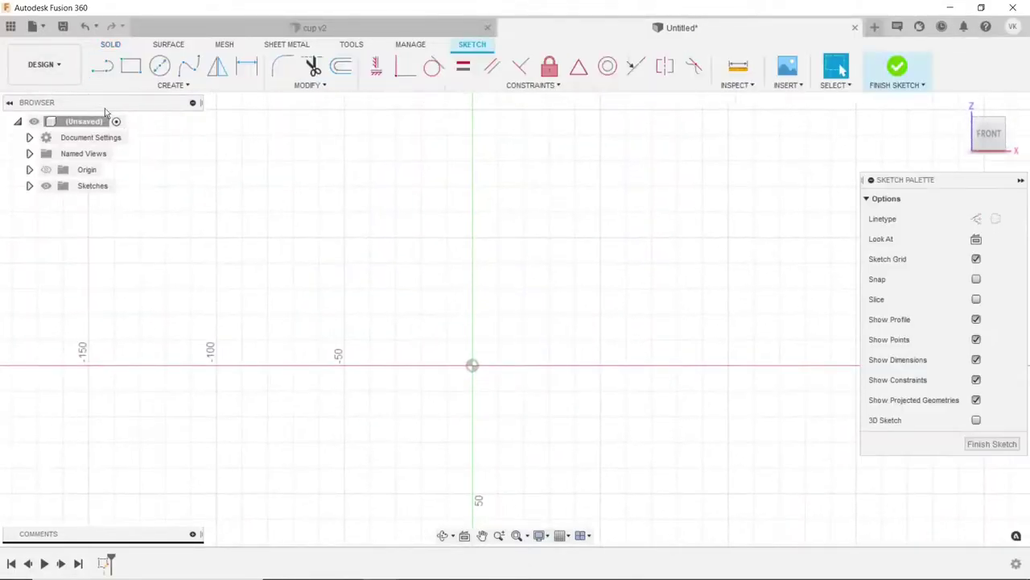
pyautogui.scroll(2, 660, 397)
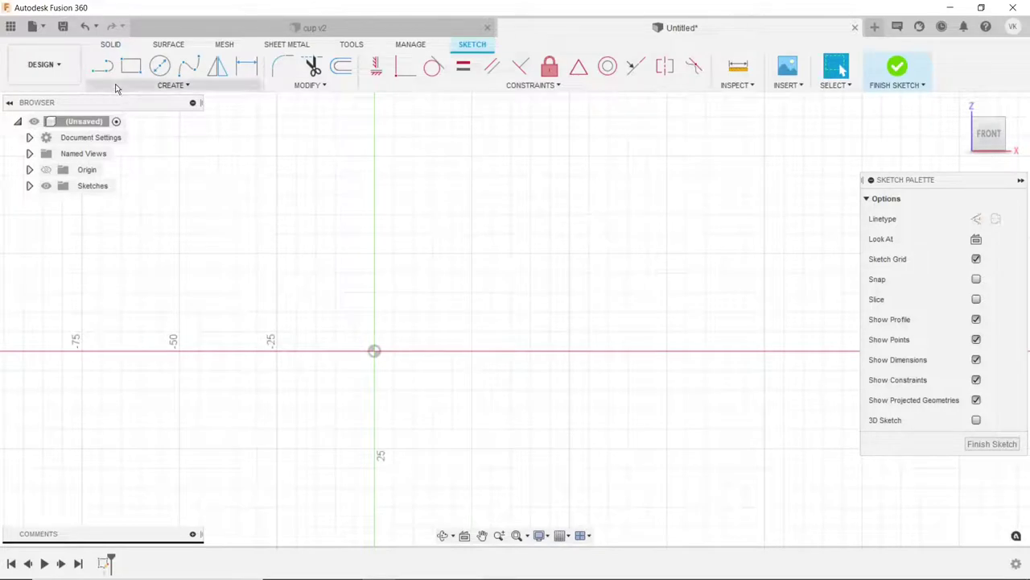
pyautogui.click(103, 70)
pyautogui.click(375, 351)
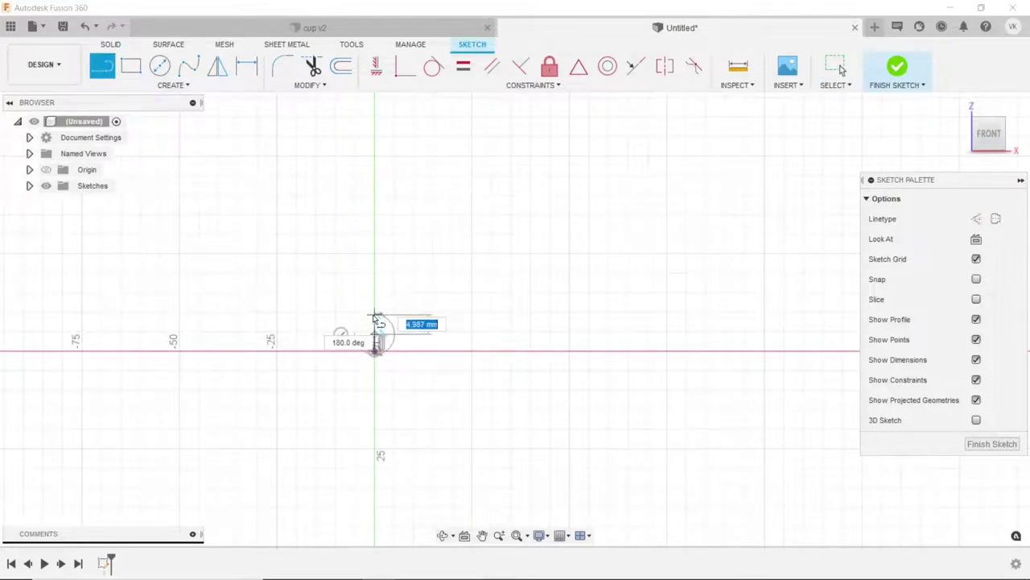
pyautogui.click(374, 304)
pyautogui.press('Escape')
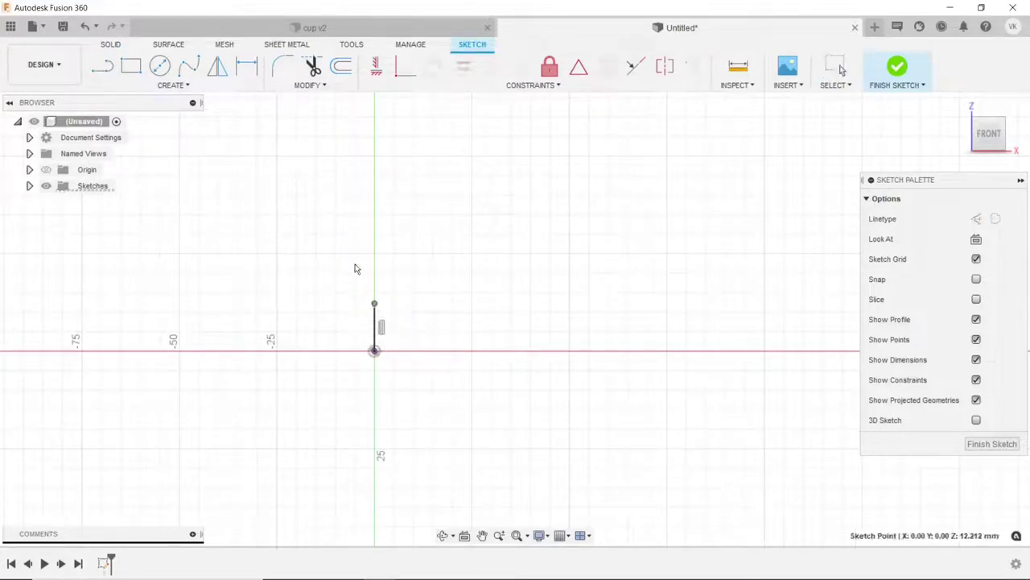
pyautogui.click(255, 77)
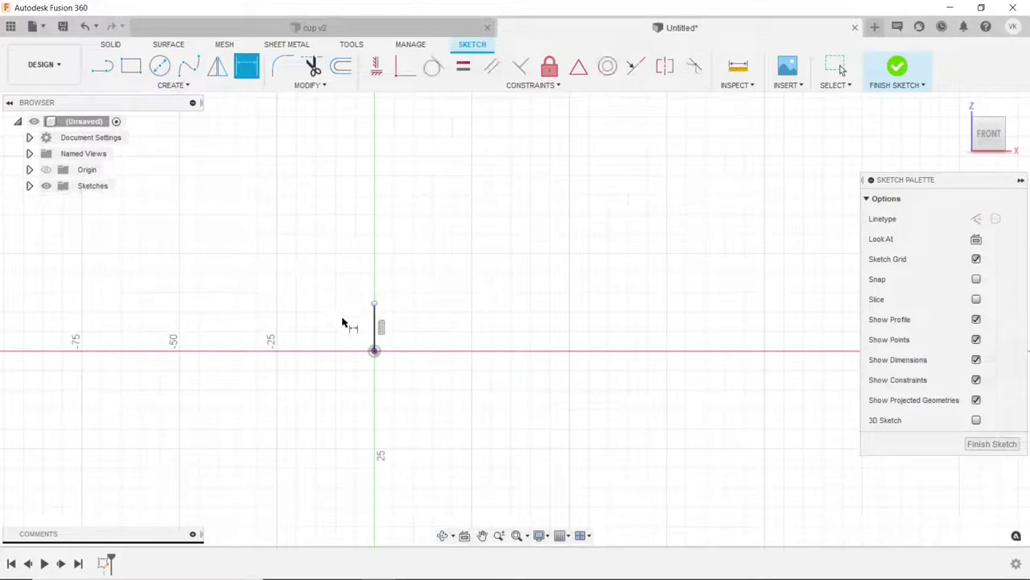
pyautogui.click(374, 326)
pyautogui.click(352, 326)
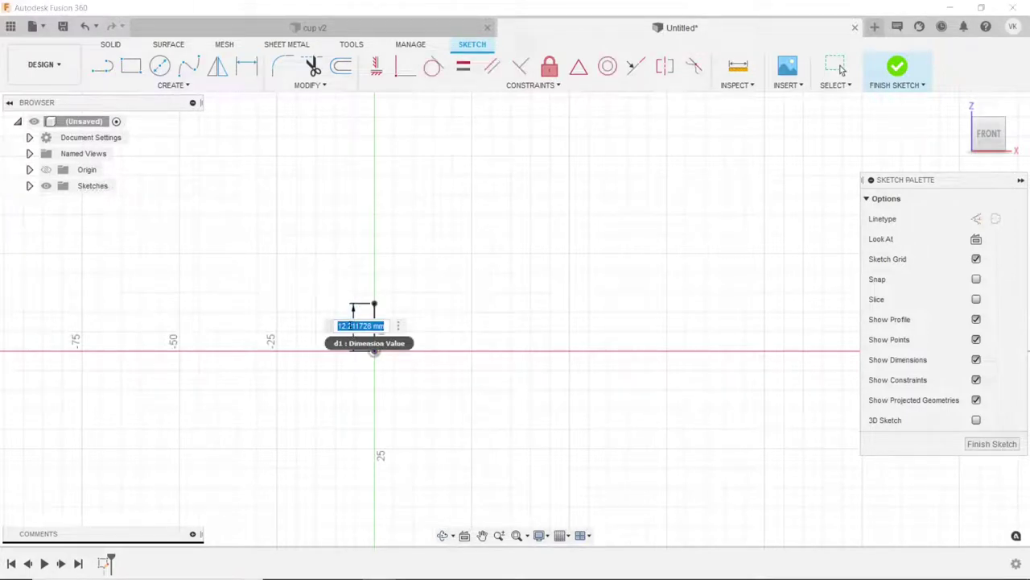
pyautogui.write('3')
pyautogui.press('Return')
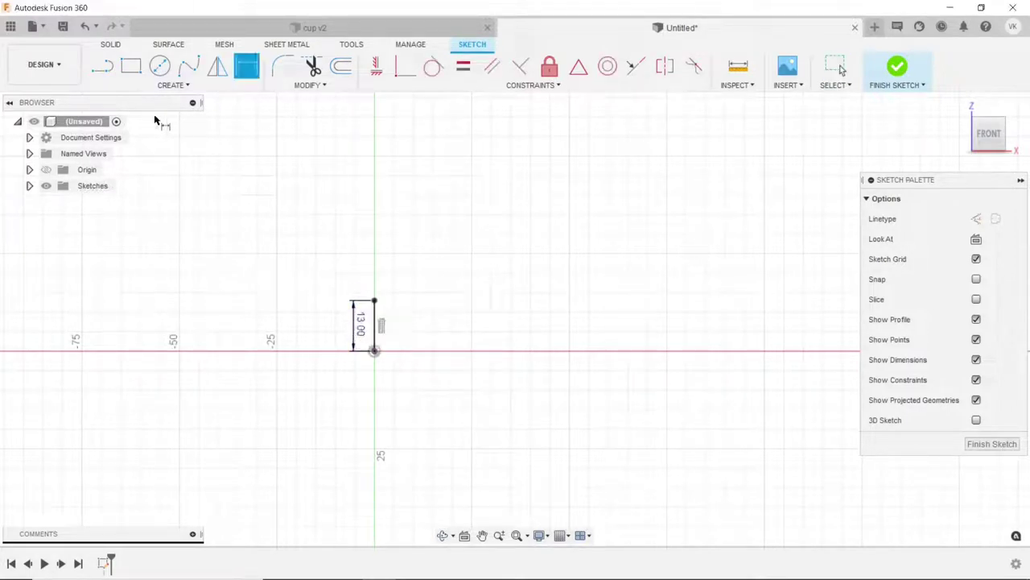
# Add a 22 mm horizontal line off its top with a short slanted end segment.
pyautogui.click(113, 73)
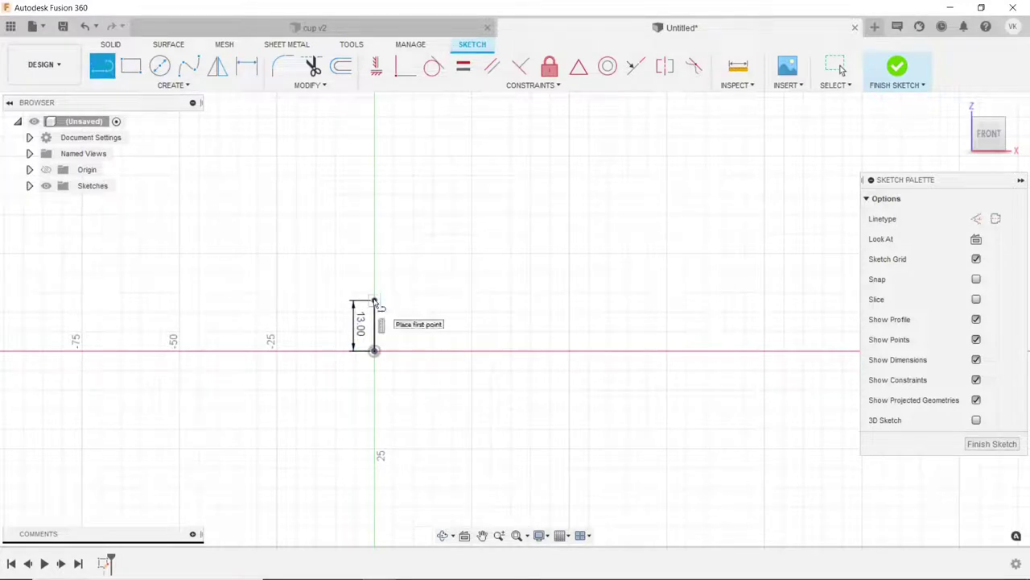
pyautogui.click(373, 301)
pyautogui.click(514, 299)
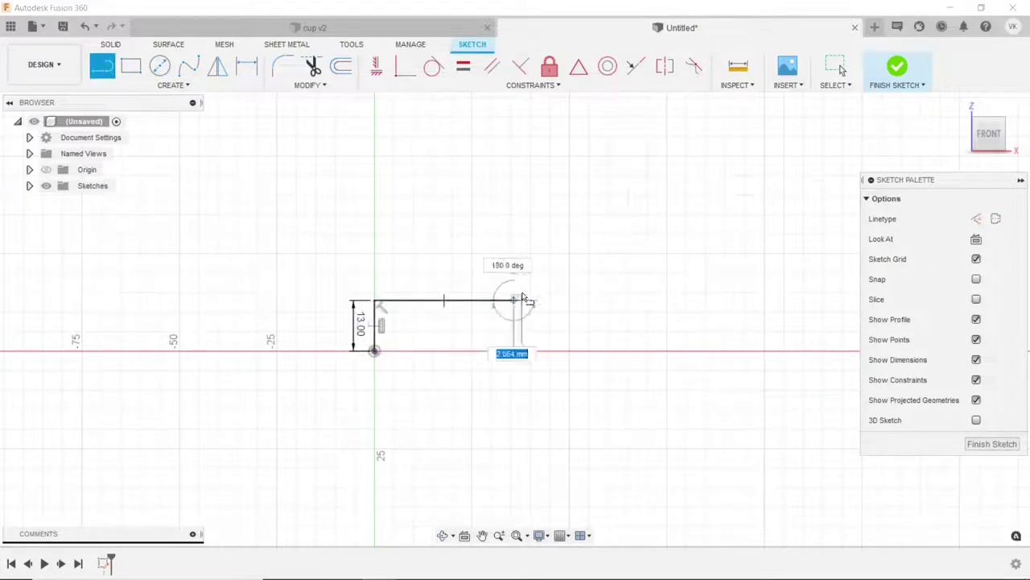
pyautogui.click(528, 286)
pyautogui.press('Escape')
pyautogui.press('d')
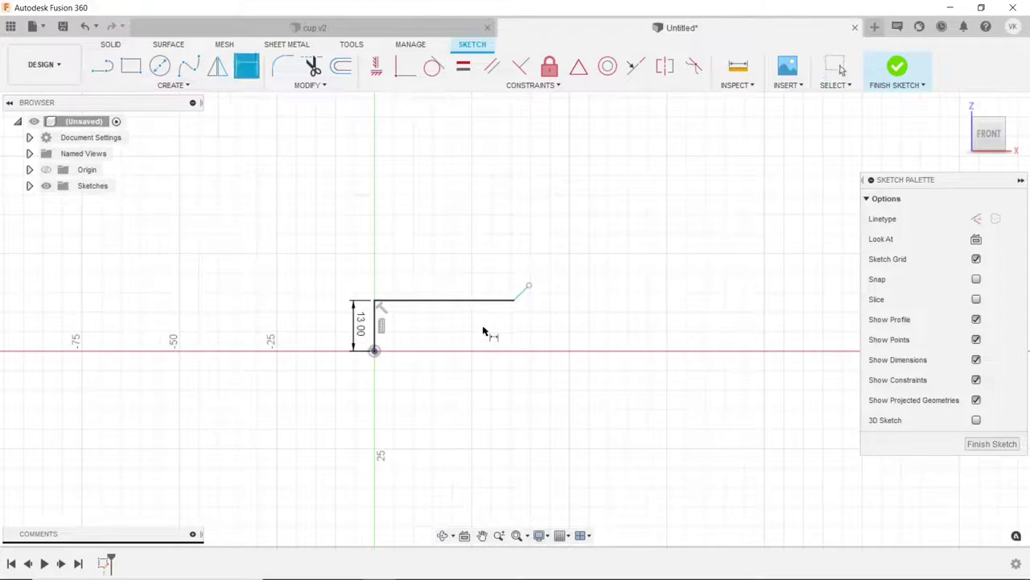
pyautogui.click(458, 303)
pyautogui.click(463, 282)
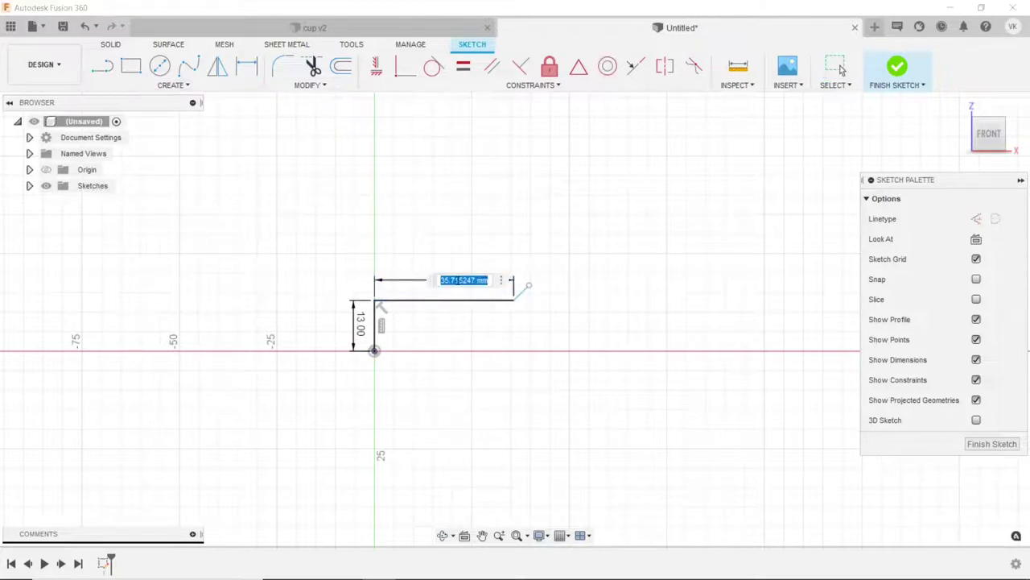
pyautogui.write('22')
pyautogui.press('Return')
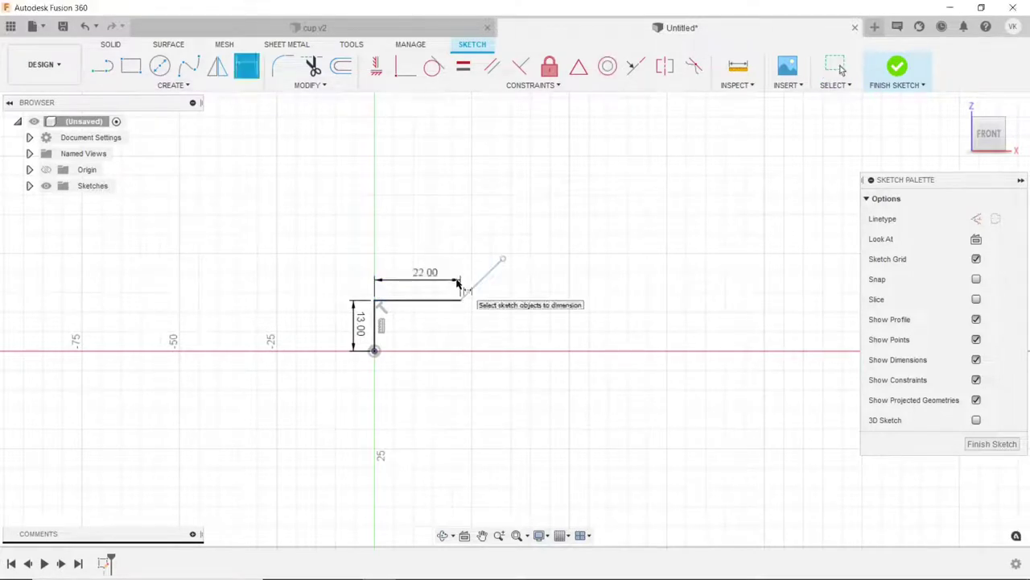
pyautogui.press('Escape')
pyautogui.moveTo(503, 259); pyautogui.dragTo(485, 287)
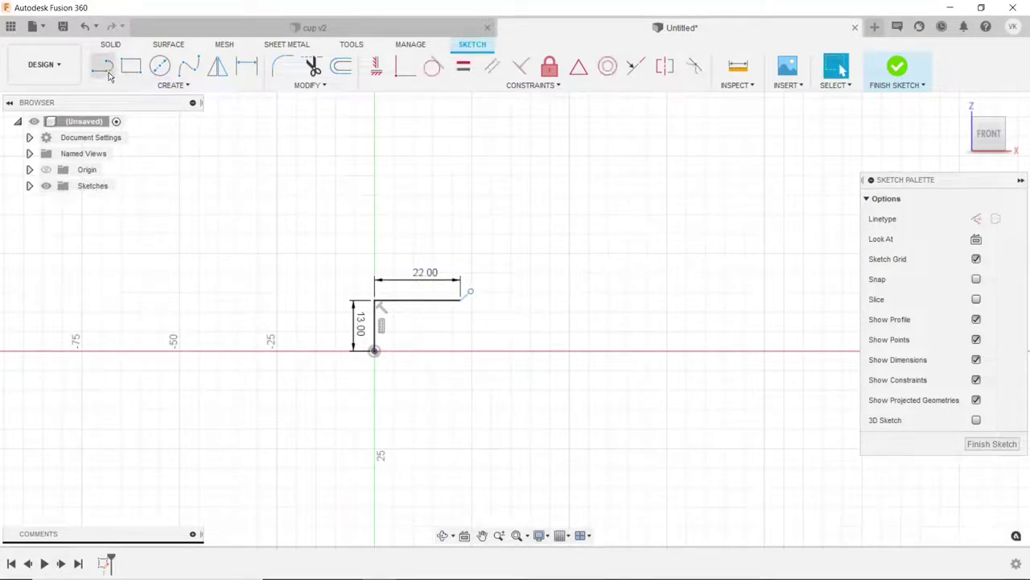
# Draw a horizontal base line from the origin and dimension it at 33.5 mm.
pyautogui.click(102, 66)
pyautogui.click(375, 352)
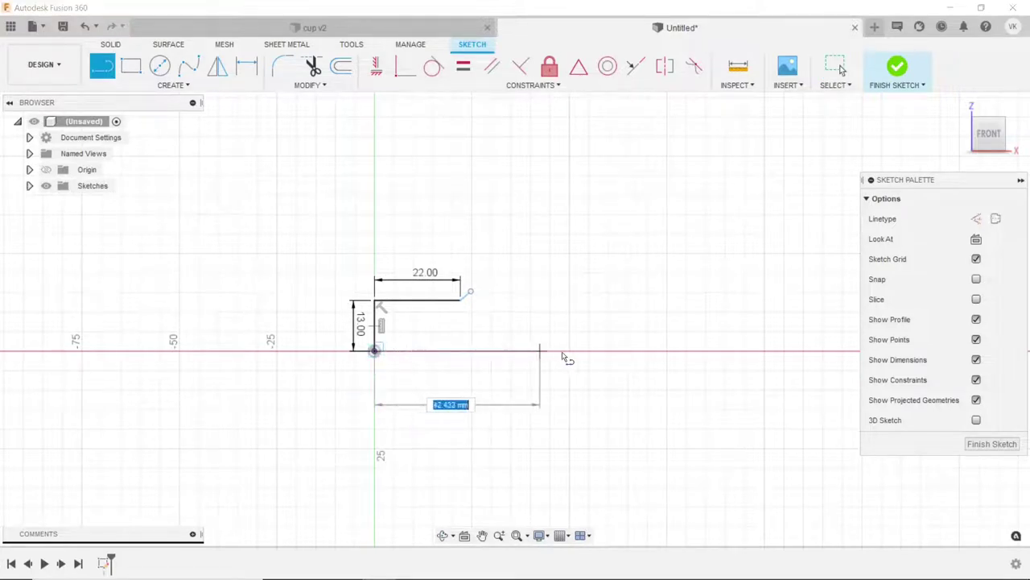
pyautogui.click(602, 350)
pyautogui.press('Escape')
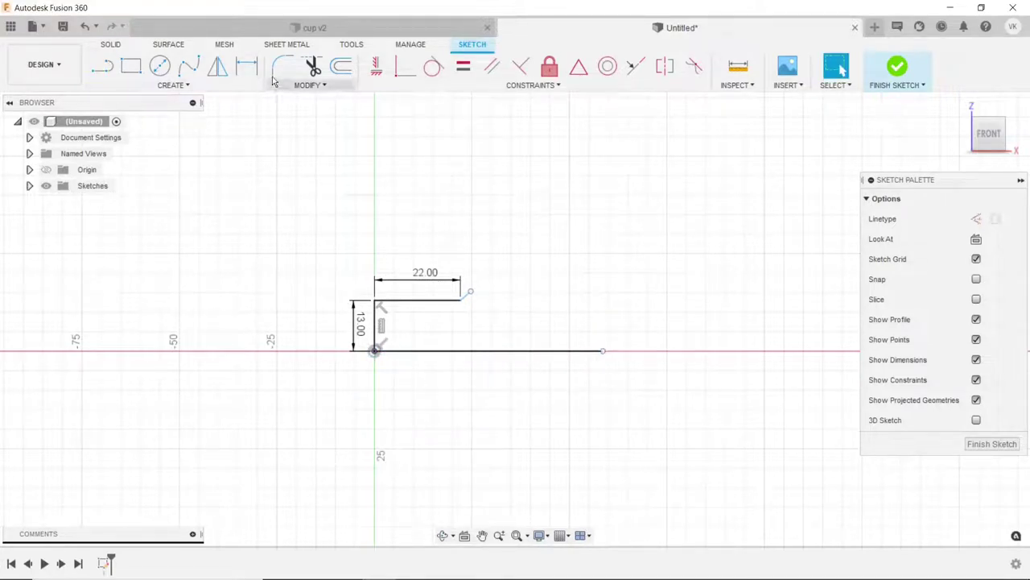
pyautogui.click(246, 66)
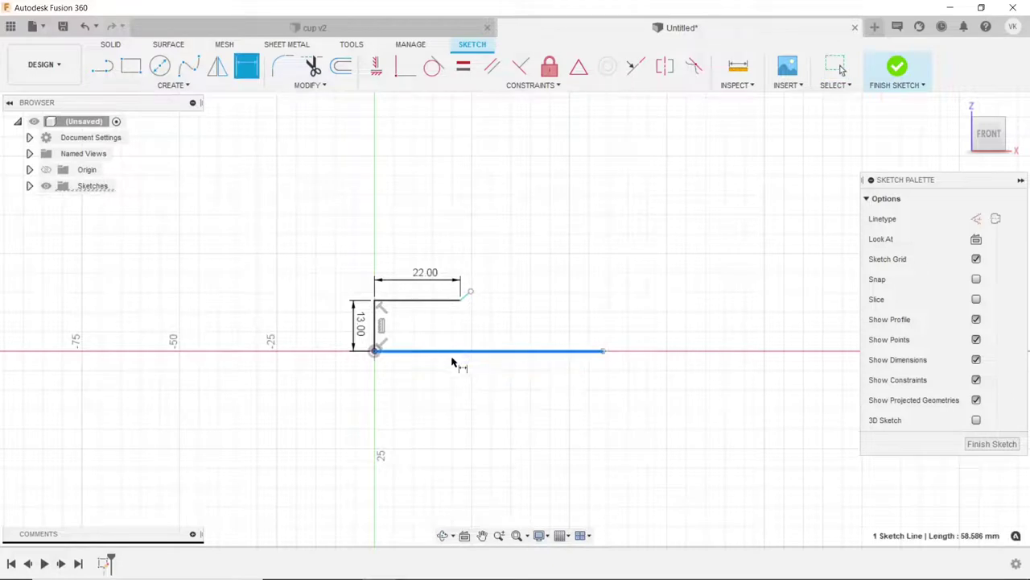
pyautogui.click(456, 351)
pyautogui.click(447, 375)
pyautogui.write('33.5')
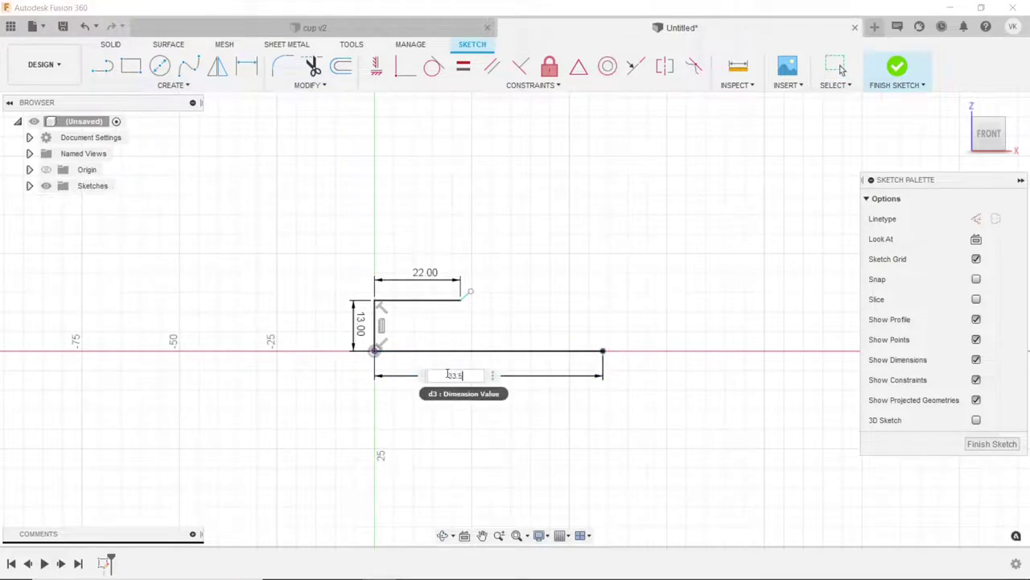
pyautogui.press('Return')
# Sketch an arc from the base line's end, followed by lines rising to the right.
pyautogui.scroll(-3, 582, 324)
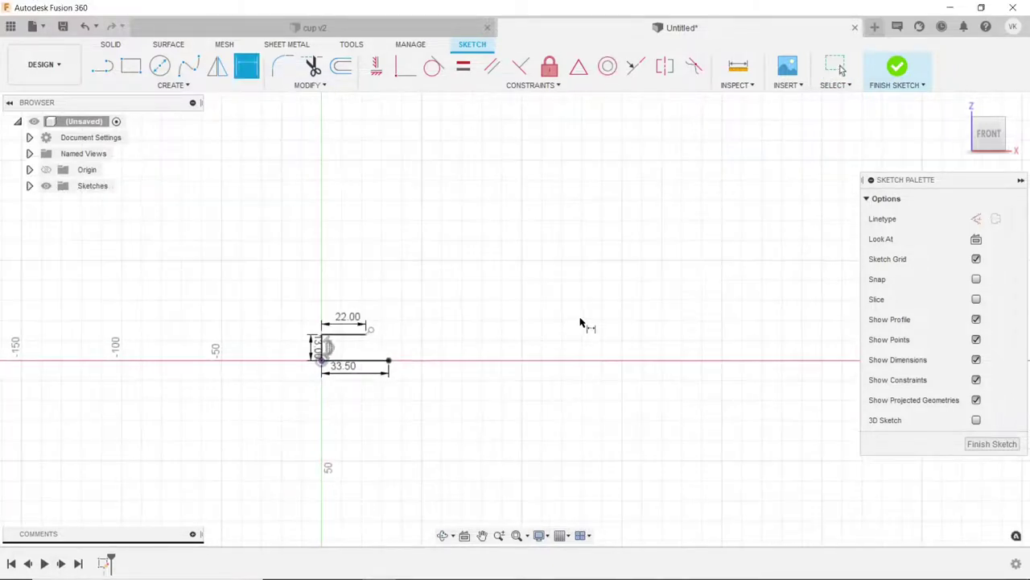
pyautogui.scroll(2, 429, 304)
pyautogui.click(102, 66)
pyautogui.scroll(2, 292, 337)
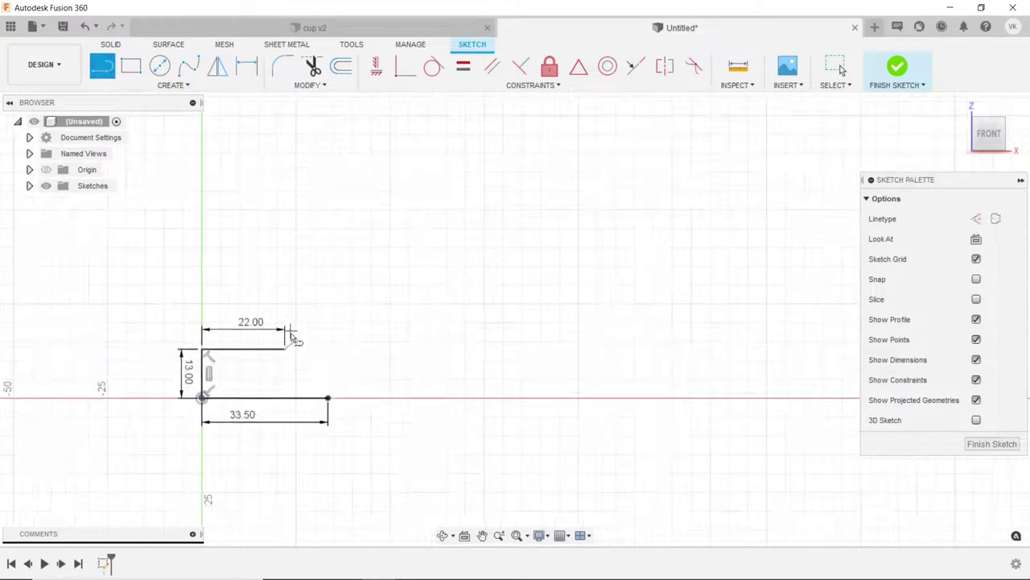
pyautogui.scroll(2, 321, 403)
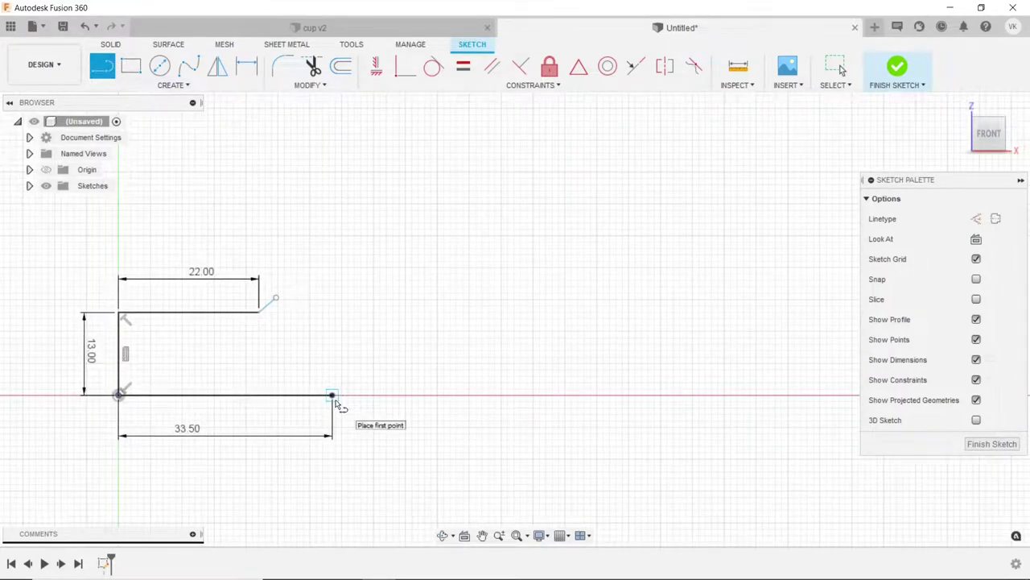
pyautogui.click(200, 87)
pyautogui.click(233, 145)
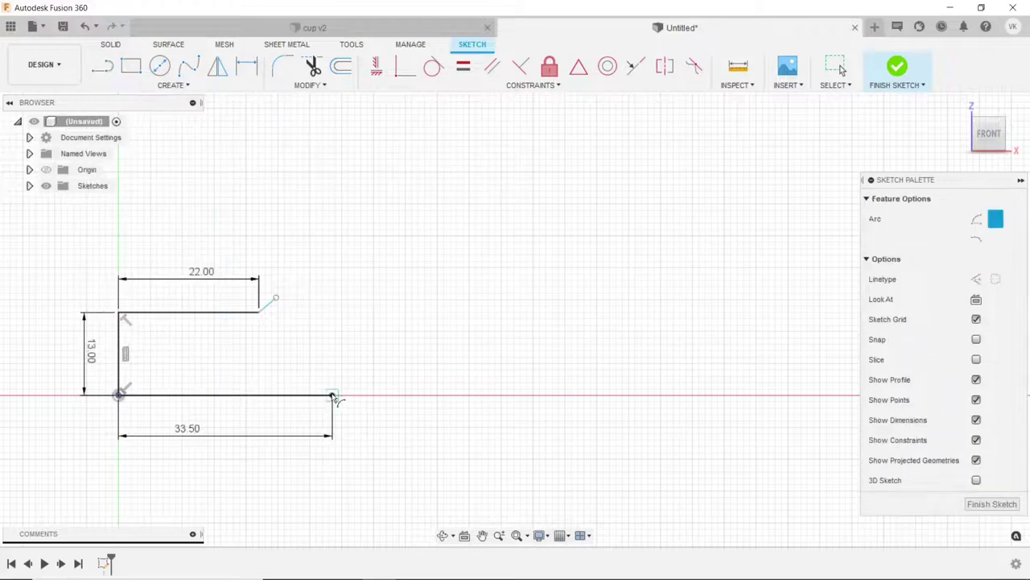
pyautogui.click(332, 395)
pyautogui.press('l')
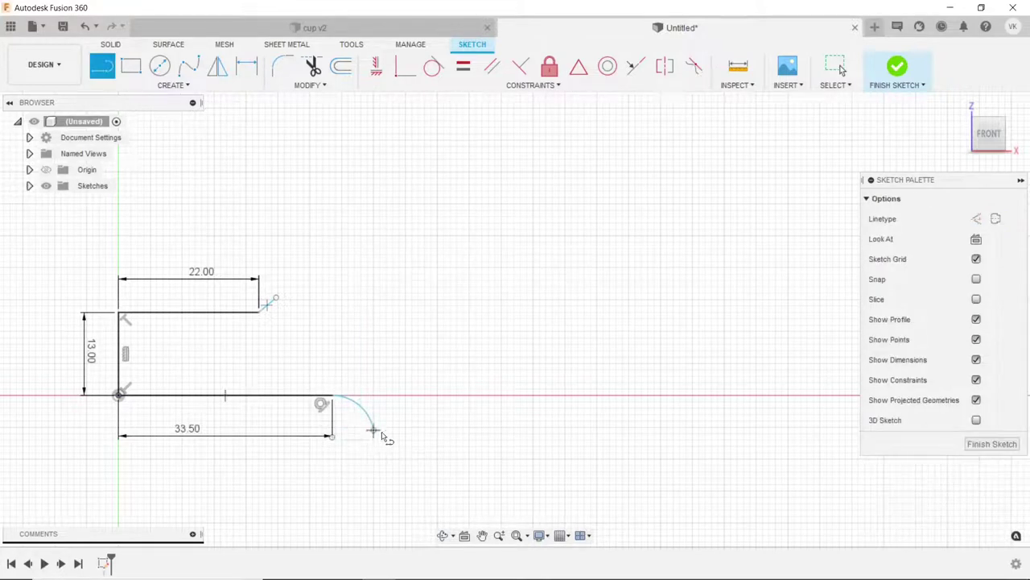
pyautogui.click(373, 431)
pyautogui.moveTo(391, 431)
pyautogui.mouseDown()
pyautogui.moveTo(449, 364)
pyautogui.moveTo(438, 358)
pyautogui.moveTo(546, 317)
pyautogui.mouseUp()
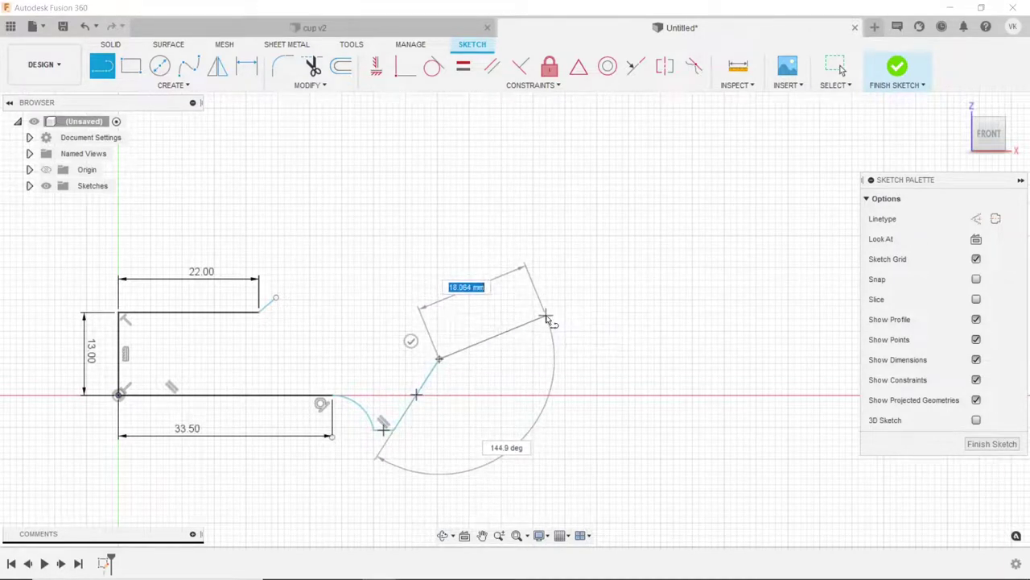
pyautogui.moveTo(546, 317); pyautogui.dragTo(548, 300)
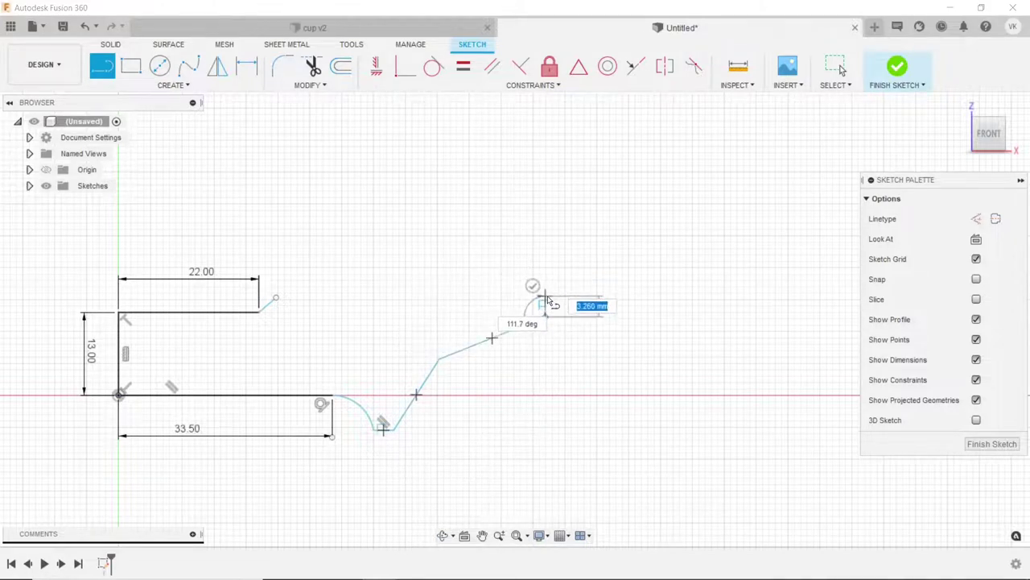
pyautogui.press('Escape')
pyautogui.press('Escape')
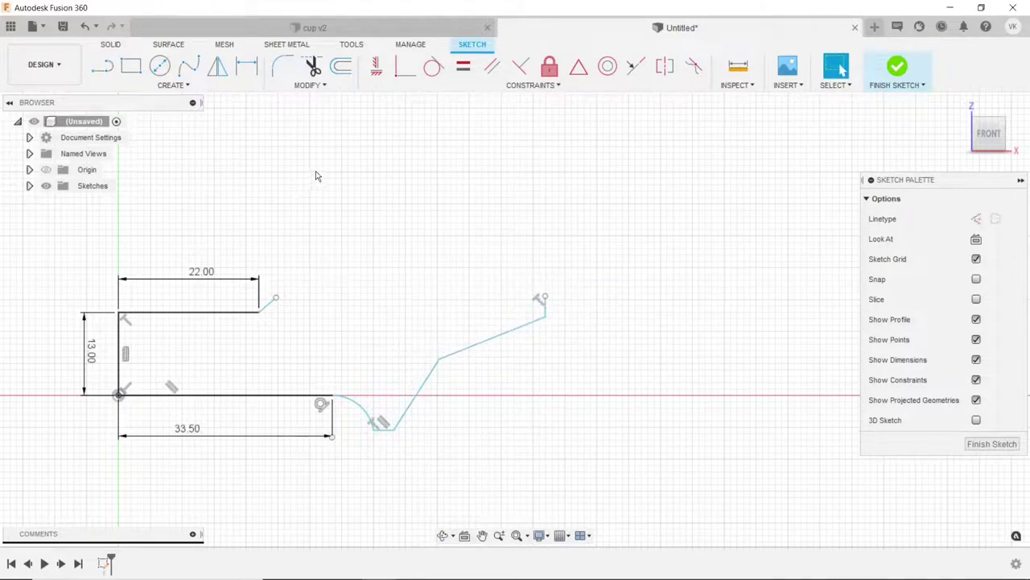
# Dimension the short bottom segment at 2 mm and select the lower slanted line for filleting.
pyautogui.click(245, 68)
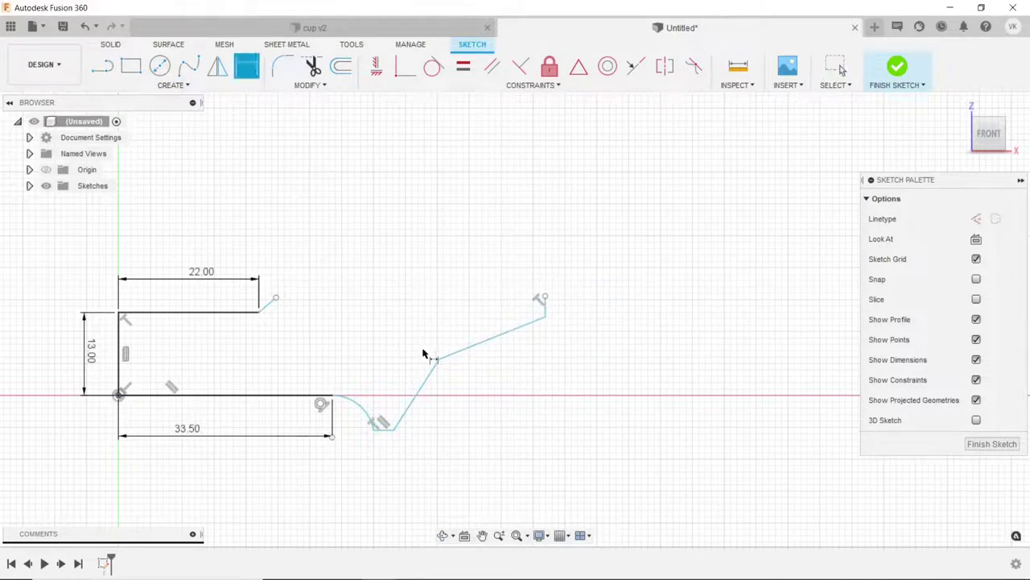
pyautogui.click(380, 430)
pyautogui.click(371, 441)
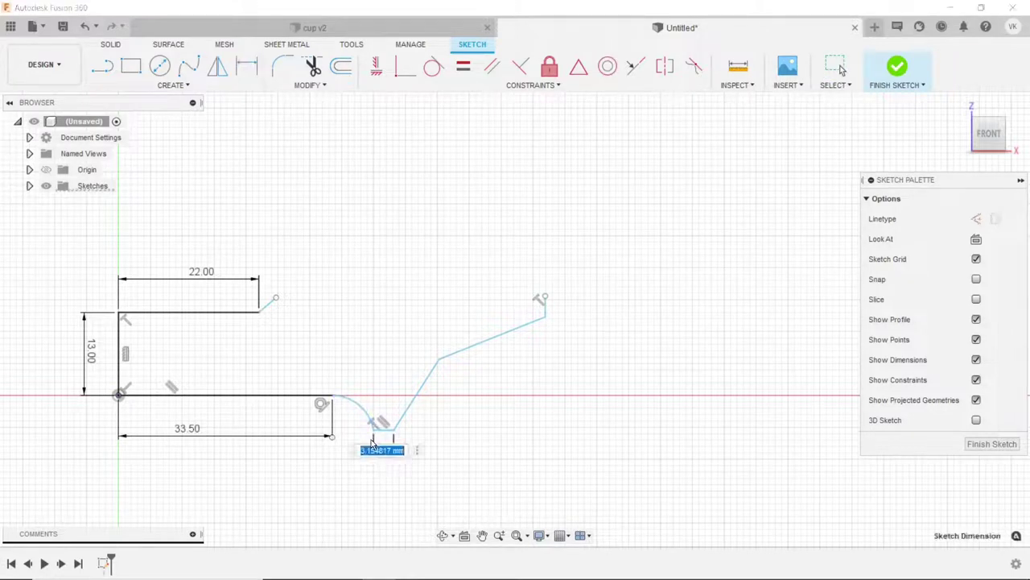
pyautogui.write('2')
pyautogui.press('Return')
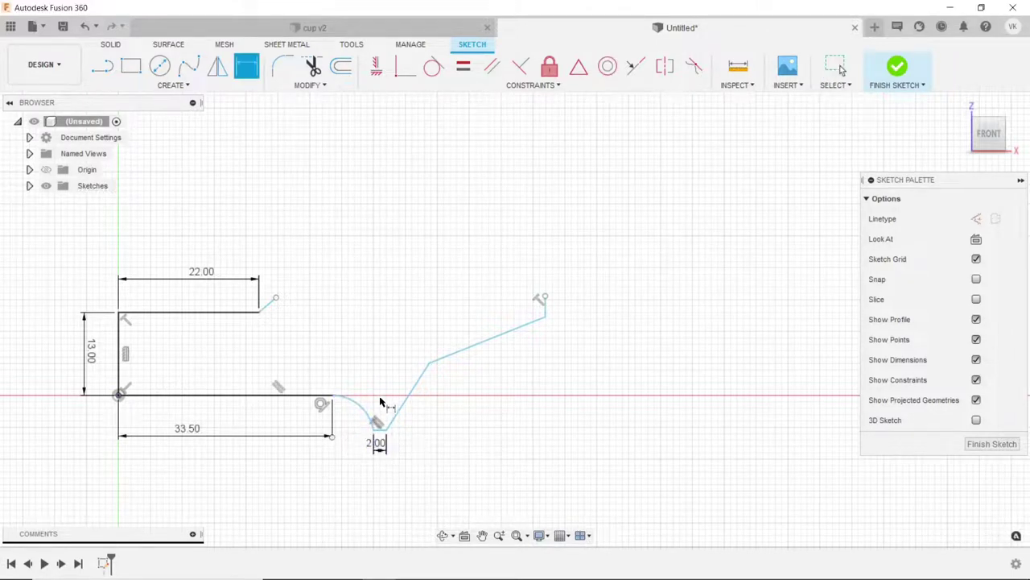
pyautogui.press('Escape')
pyautogui.click(431, 370)
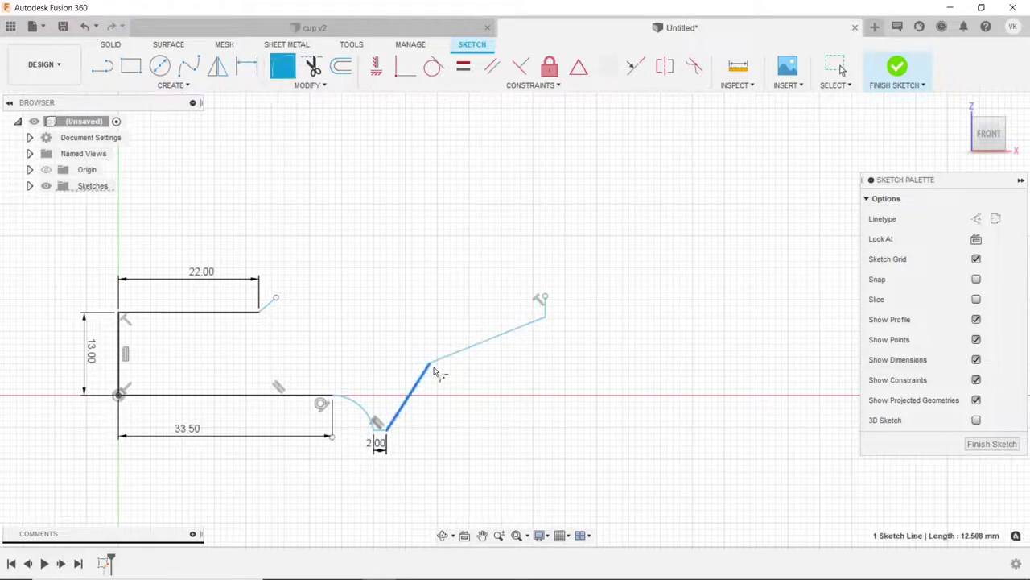
pyautogui.click(440, 366)
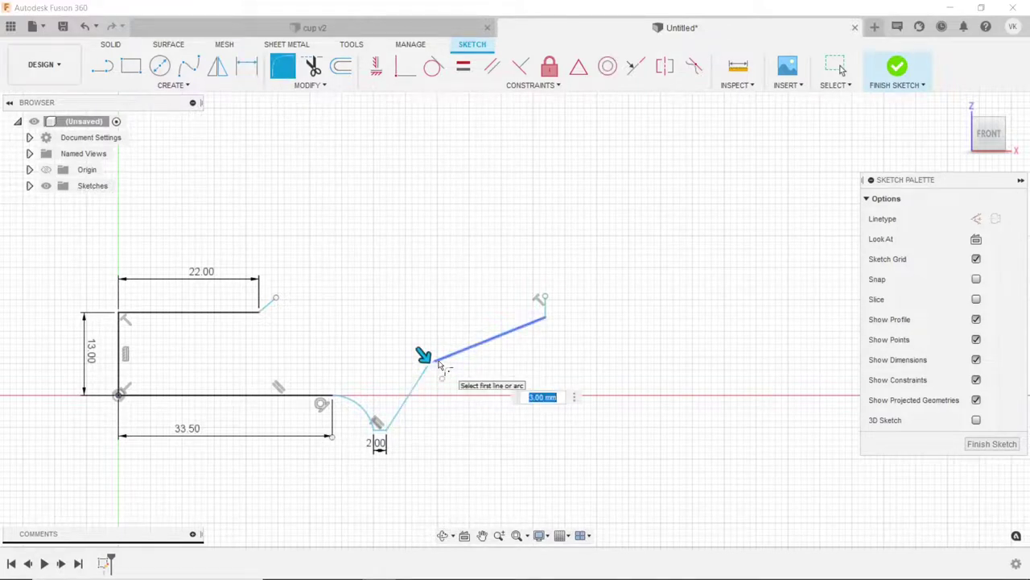
# Apply the 15 mm corner fillet and dimension the short vertical end line at 3 mm.
pyautogui.press('Return')
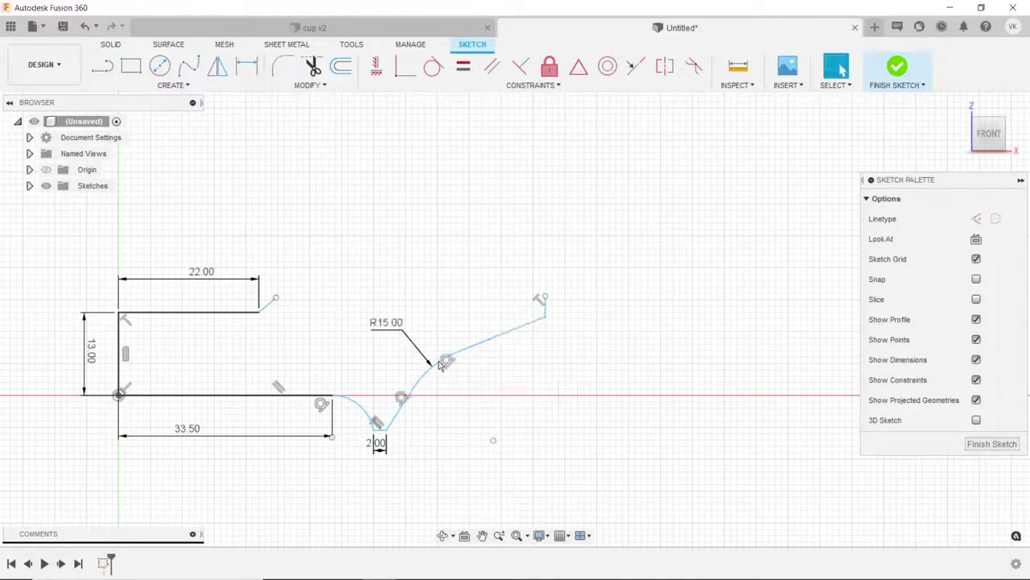
pyautogui.click(247, 66)
pyautogui.scroll(2, 594, 301)
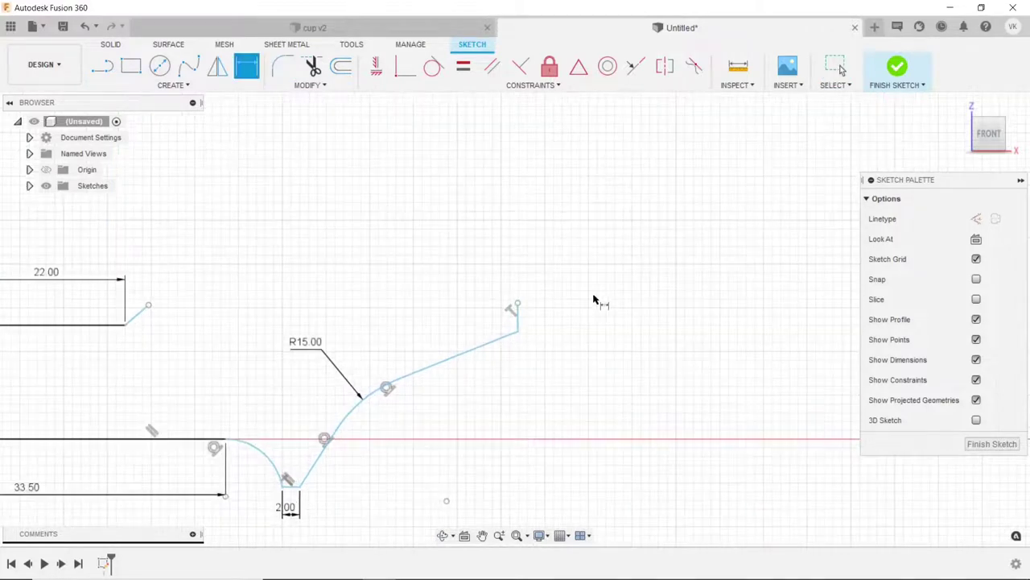
pyautogui.doubleClick(517, 323)
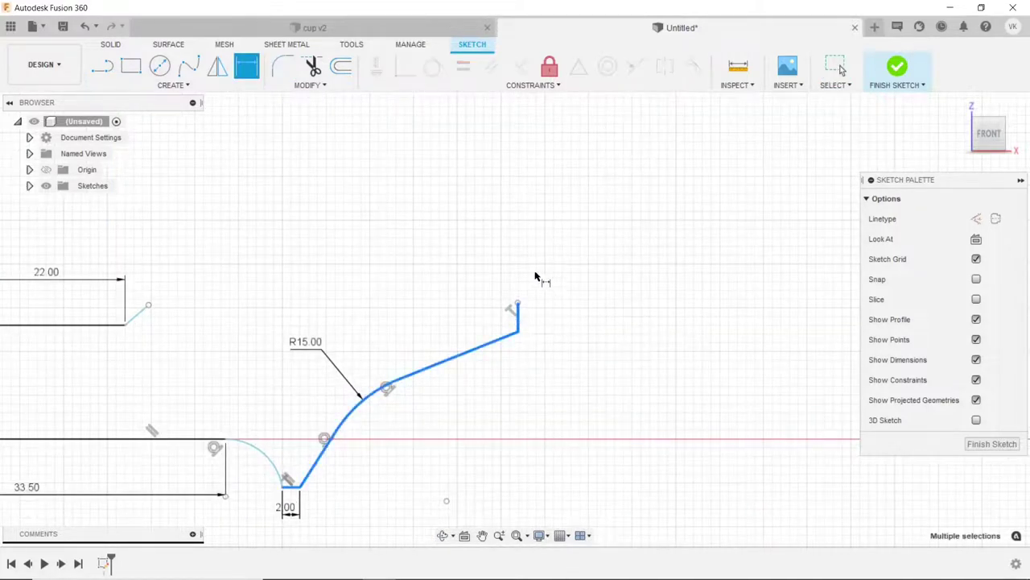
pyautogui.press('Escape')
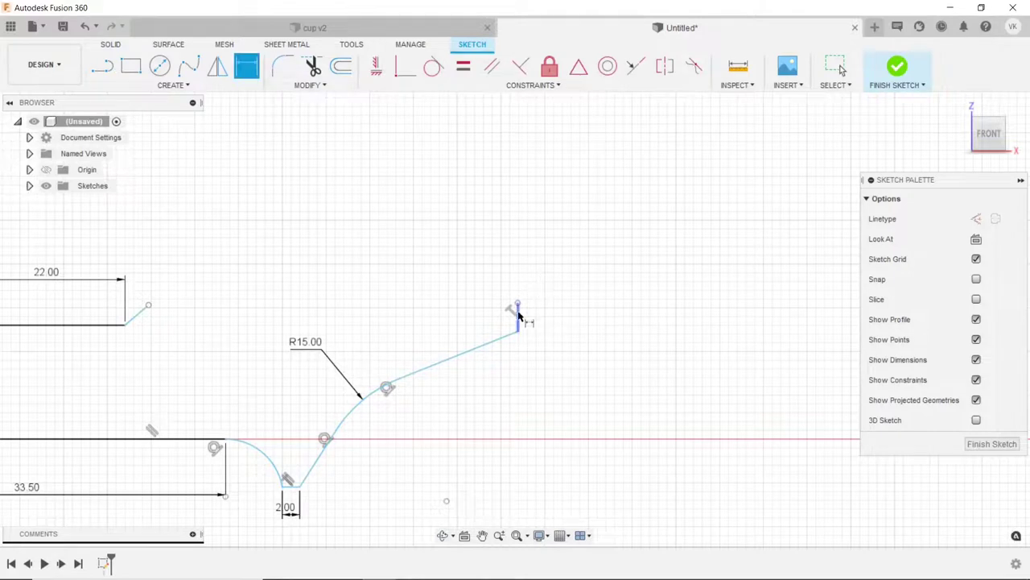
pyautogui.click(517, 316)
pyautogui.click(554, 317)
pyautogui.press('Return')
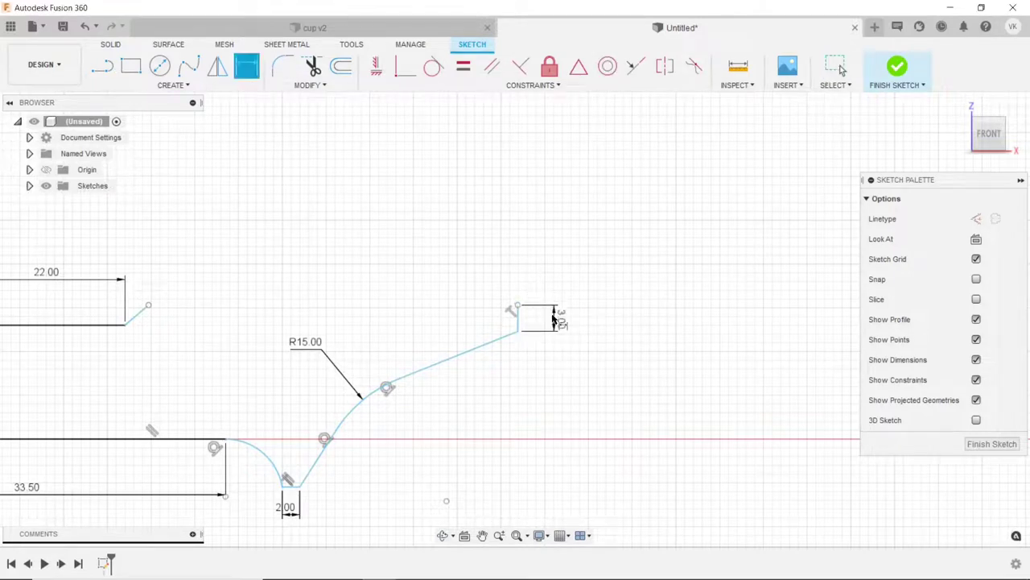
pyautogui.scroll(-3, 539, 306)
# Draw a three-point arc across the top to close the saucer profile.
pyautogui.click(242, 85)
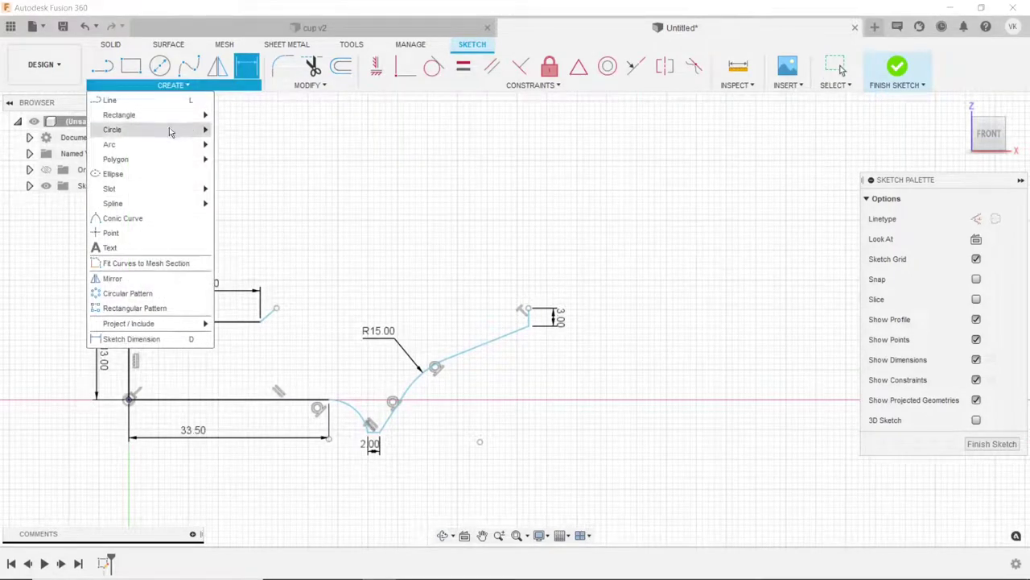
pyautogui.click(234, 143)
pyautogui.click(277, 308)
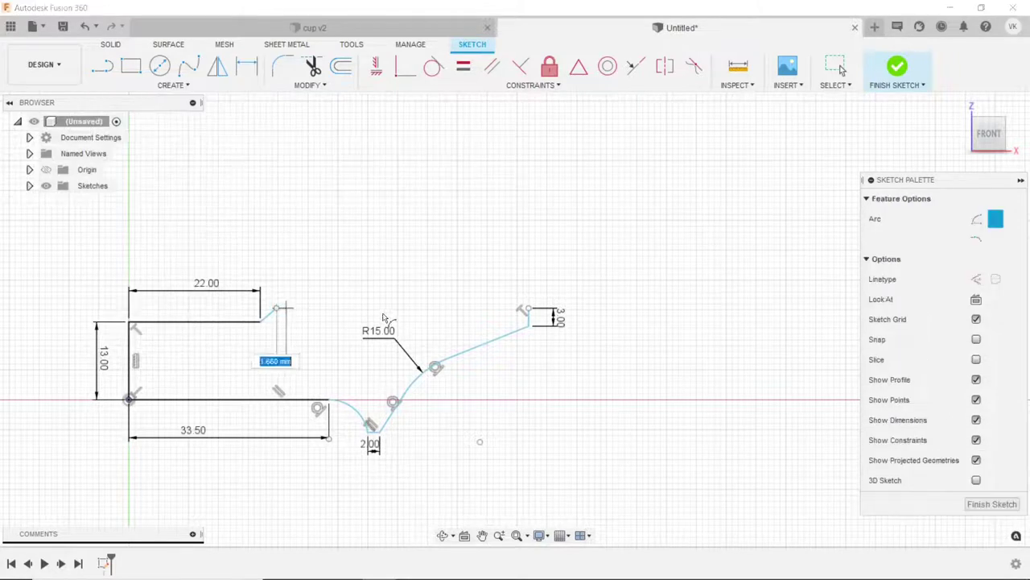
pyautogui.click(524, 309)
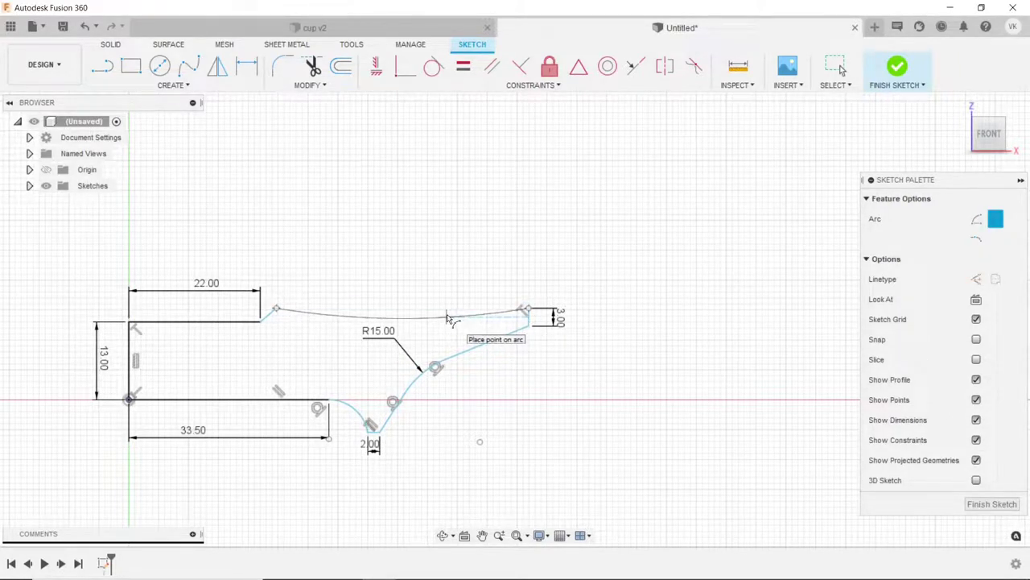
pyautogui.click(446, 316)
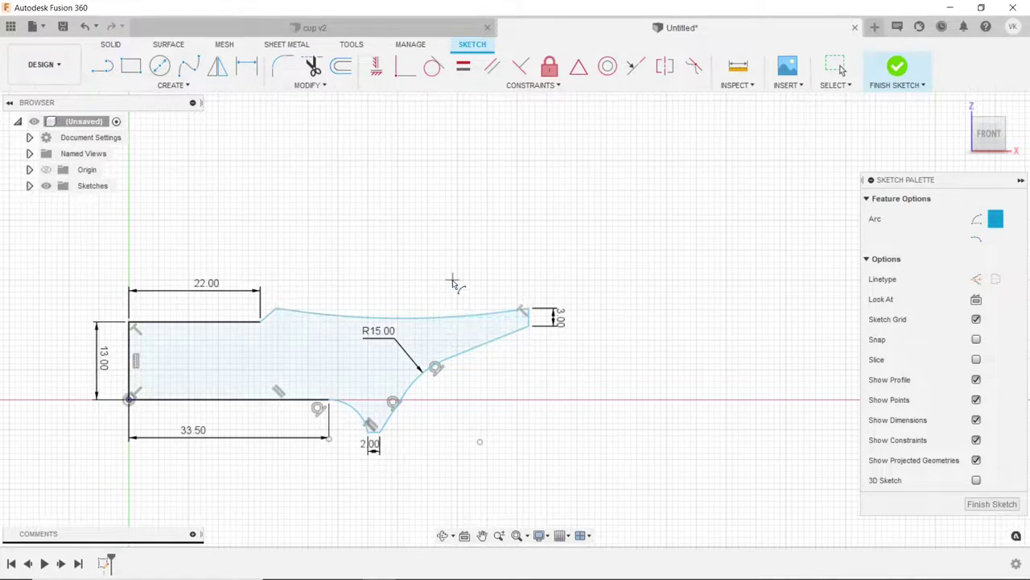
pyautogui.press('Escape')
# Change the end line height to 5 mm and reattach the arc's left end to the step.
pyautogui.doubleClick(563, 318)
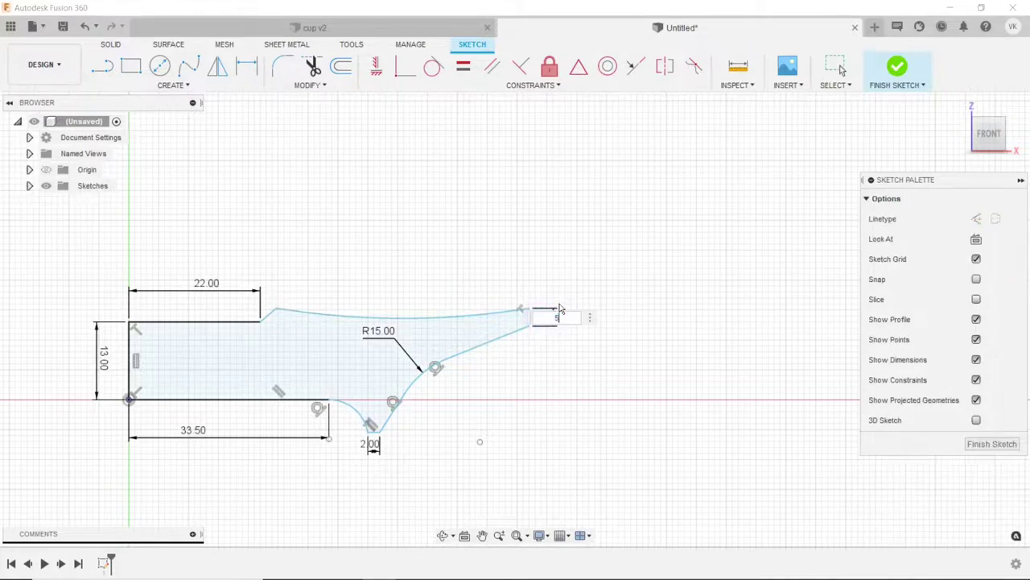
pyautogui.press('Return')
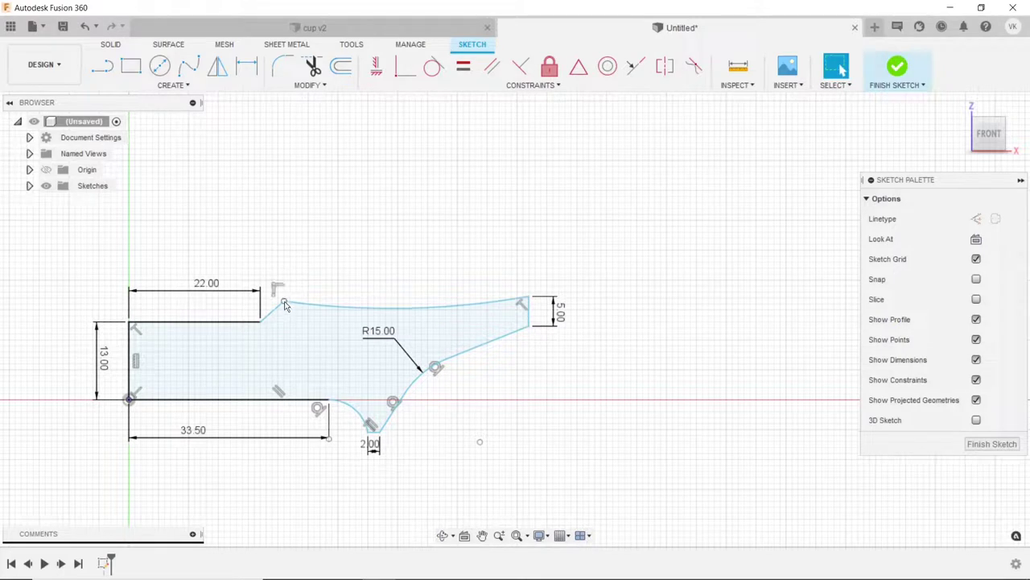
pyautogui.moveTo(284, 304); pyautogui.dragTo(272, 318)
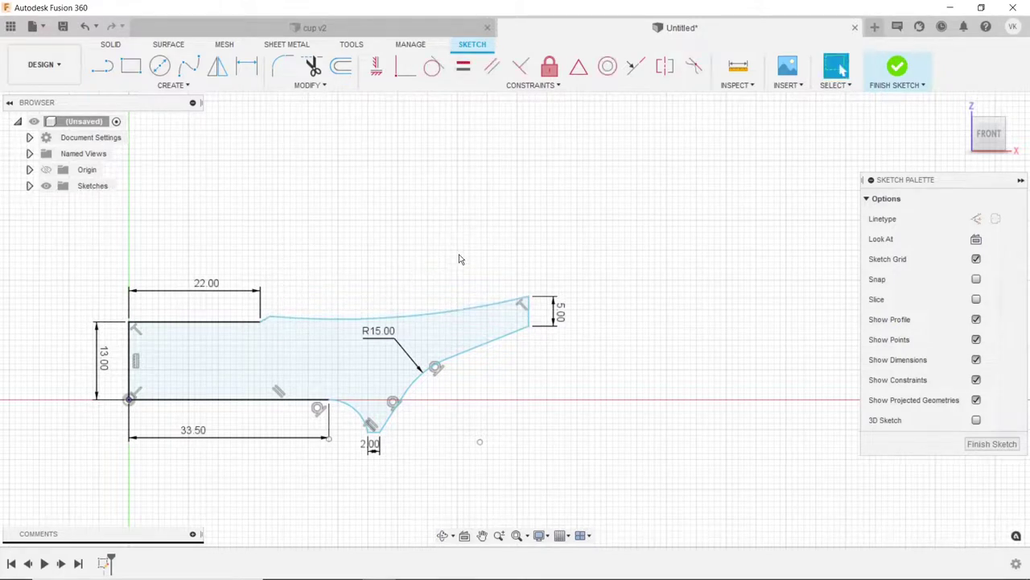
# Revolve the finished profile a full 360° about its left vertical line, then orbit to an angled view.
pyautogui.scroll(-2, 460, 263)
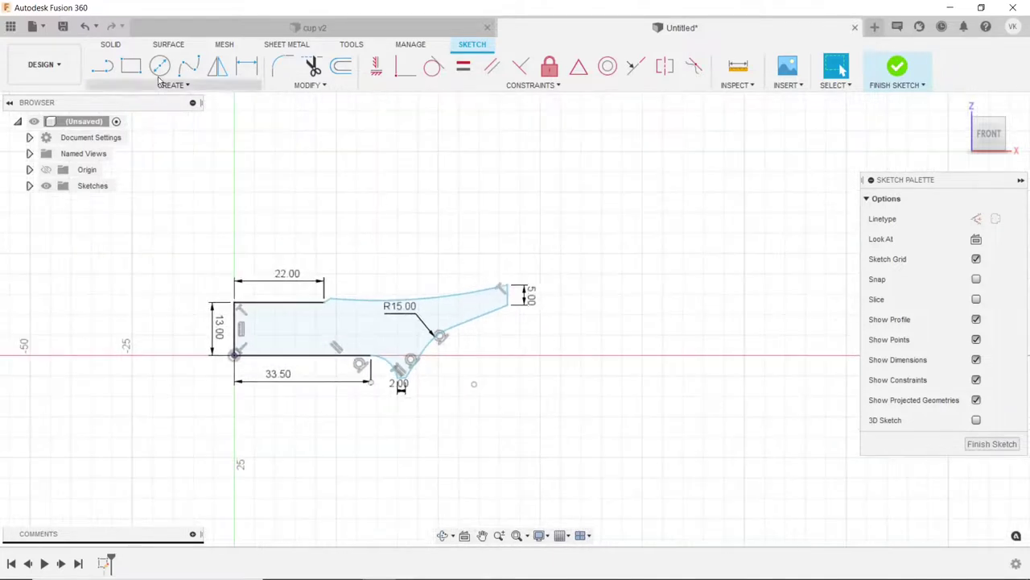
pyautogui.click(111, 45)
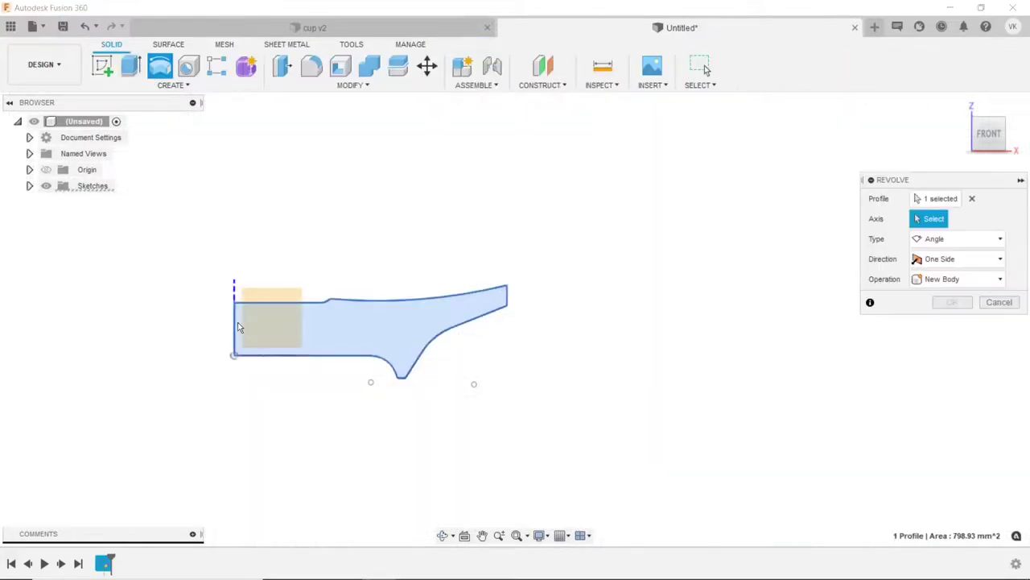
pyautogui.click(235, 324)
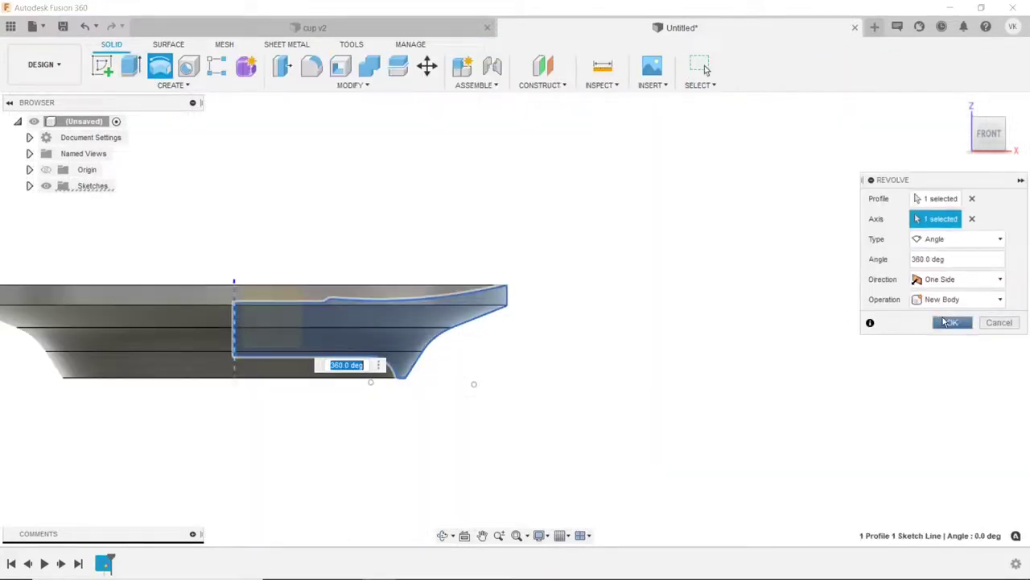
pyautogui.click(948, 322)
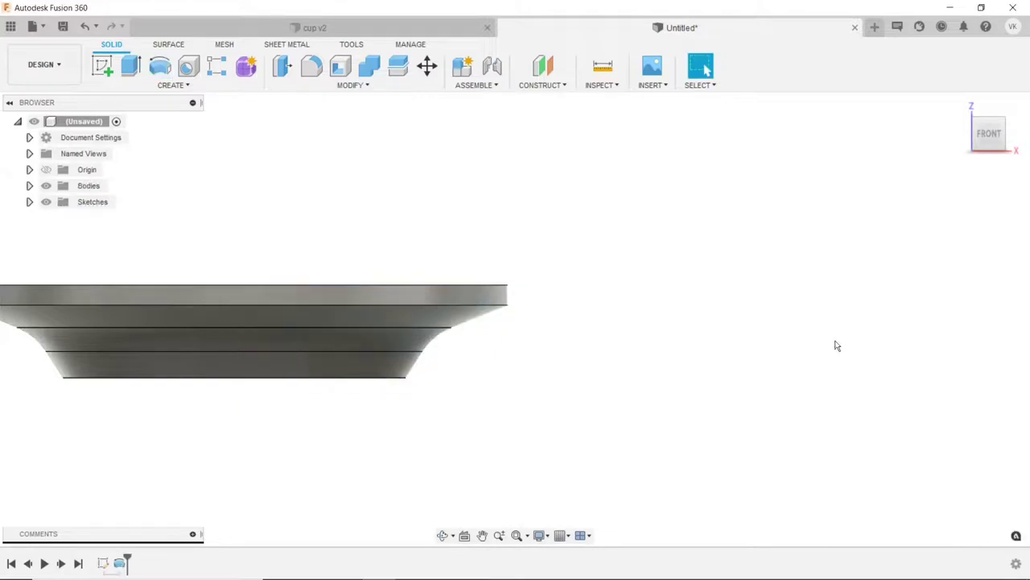
pyautogui.click(442, 535)
pyautogui.moveTo(489, 290)
pyautogui.mouseDown()
pyautogui.moveTo(463, 343)
pyautogui.moveTo(361, 260)
pyautogui.mouseUp()
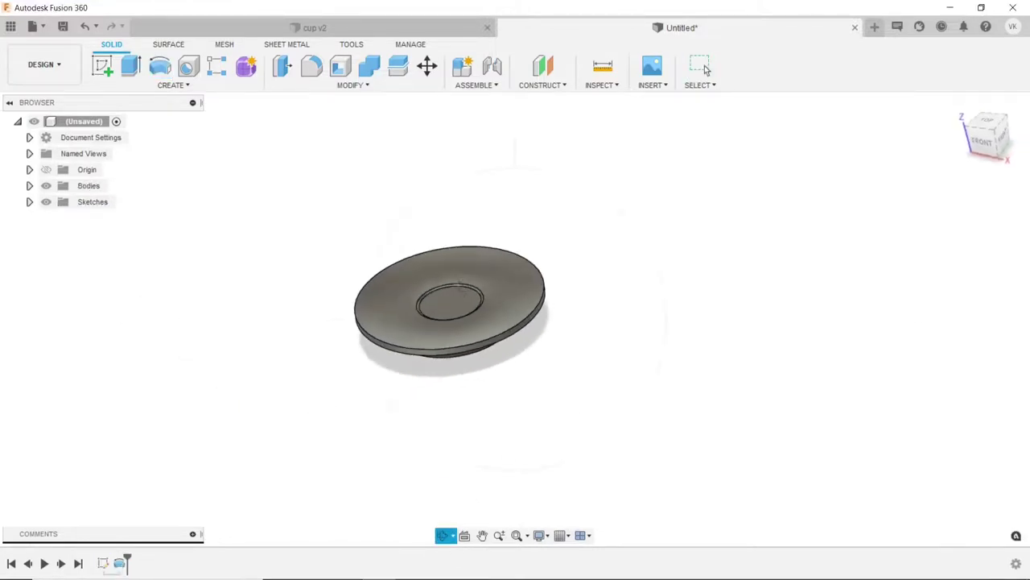
pyautogui.press('Escape')
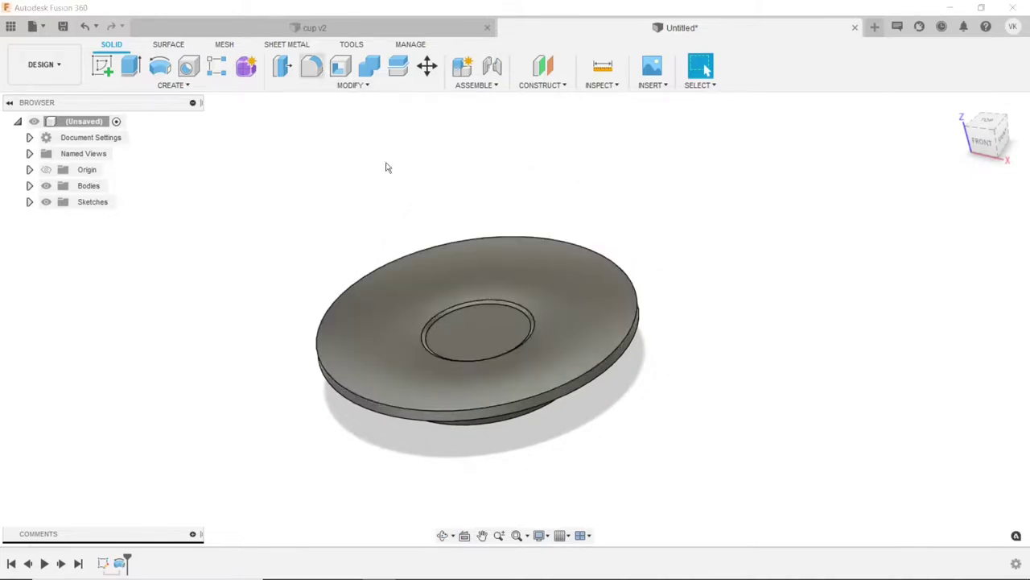
# Fillet the saucer's outer rim edge.
pyautogui.press('f')
pyautogui.click(599, 366)
pyautogui.write('2.5')
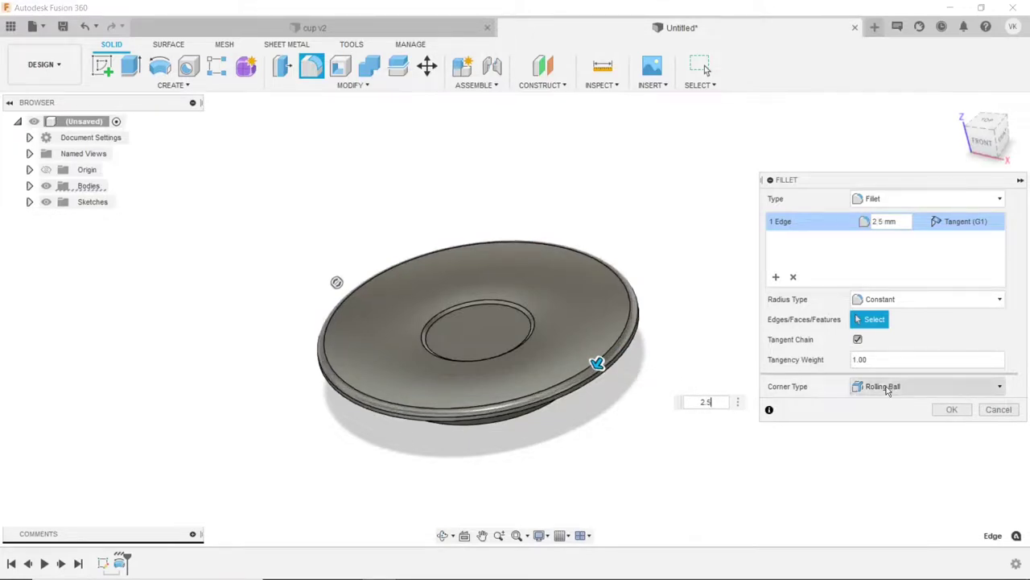
pyautogui.click(937, 410)
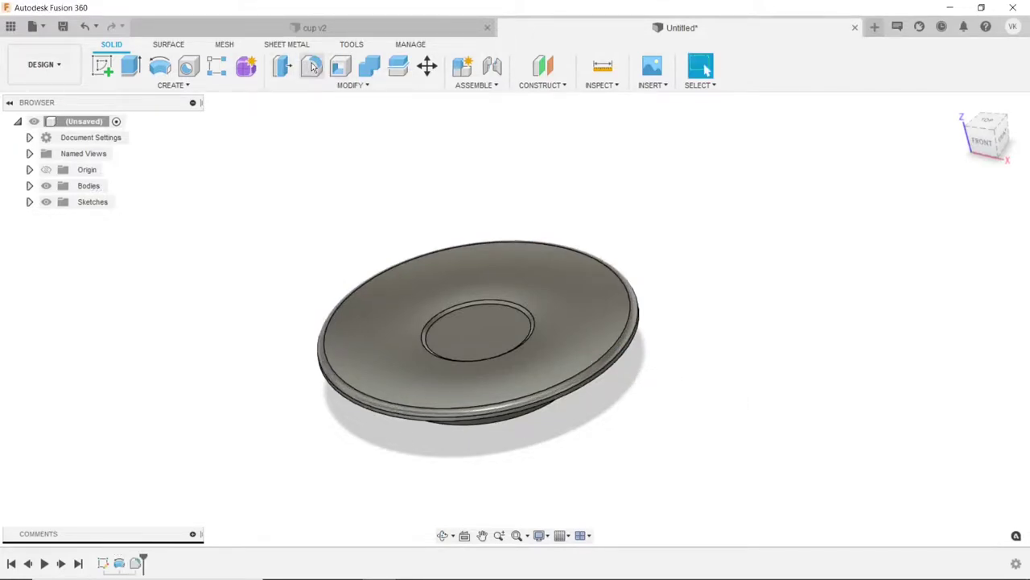
# Fillet the two inner ring edges at 1 mm.
pyautogui.scroll(2, 469, 260)
pyautogui.scroll(3, 481, 360)
pyautogui.click(481, 360)
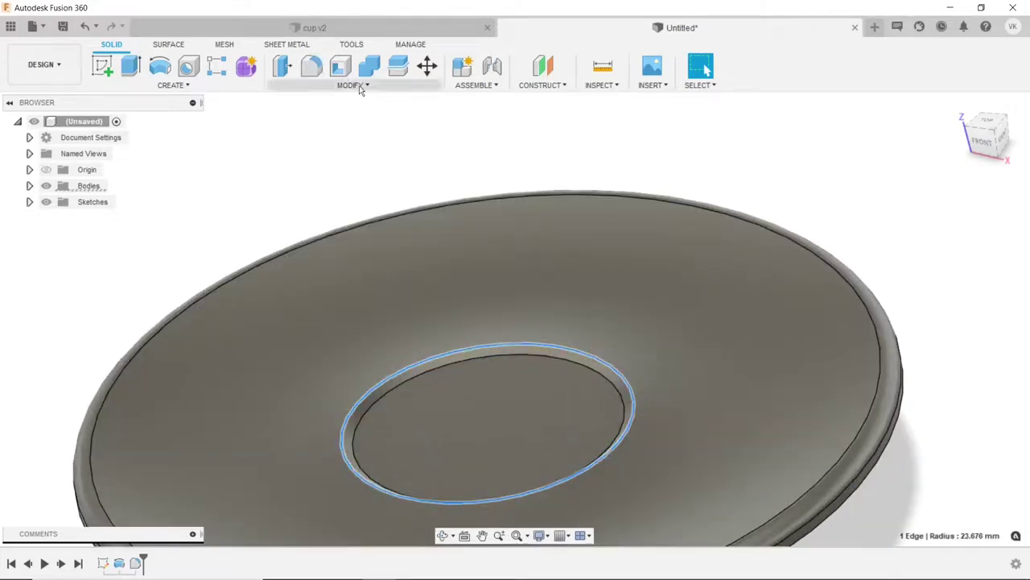
pyautogui.click(312, 66)
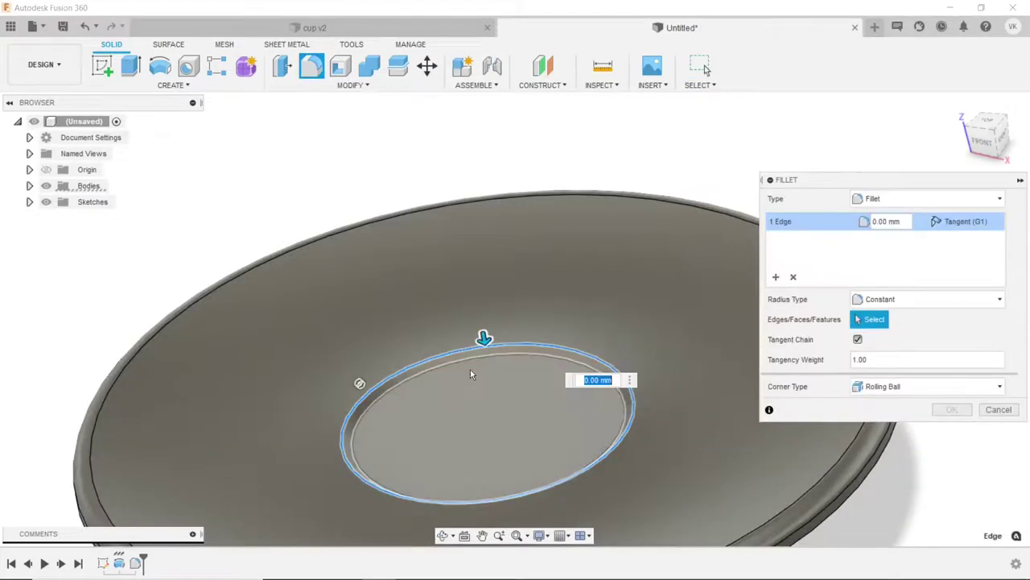
pyautogui.click(471, 361)
pyautogui.write('1.5')
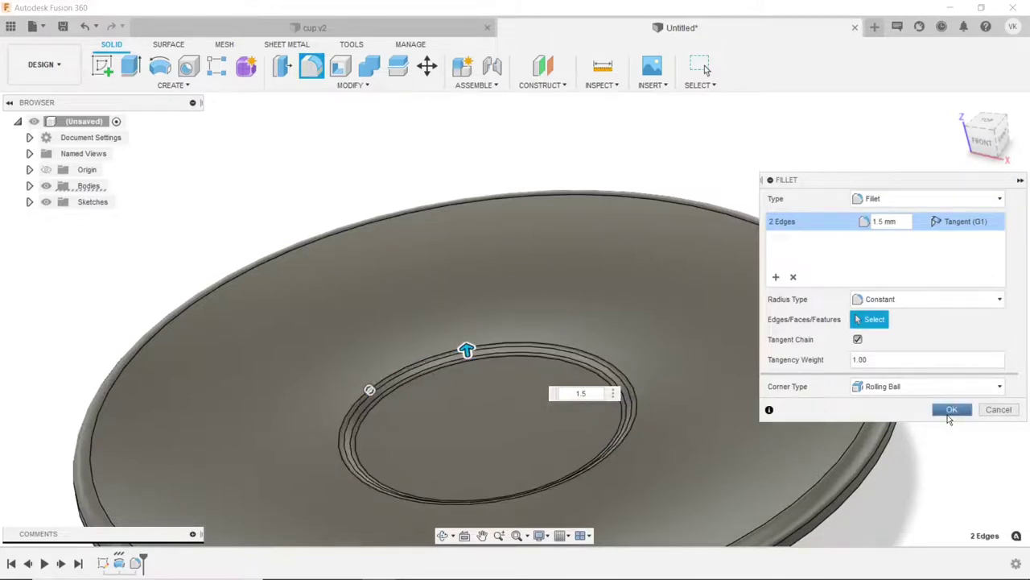
pyautogui.click(951, 409)
pyautogui.scroll(-5, 586, 246)
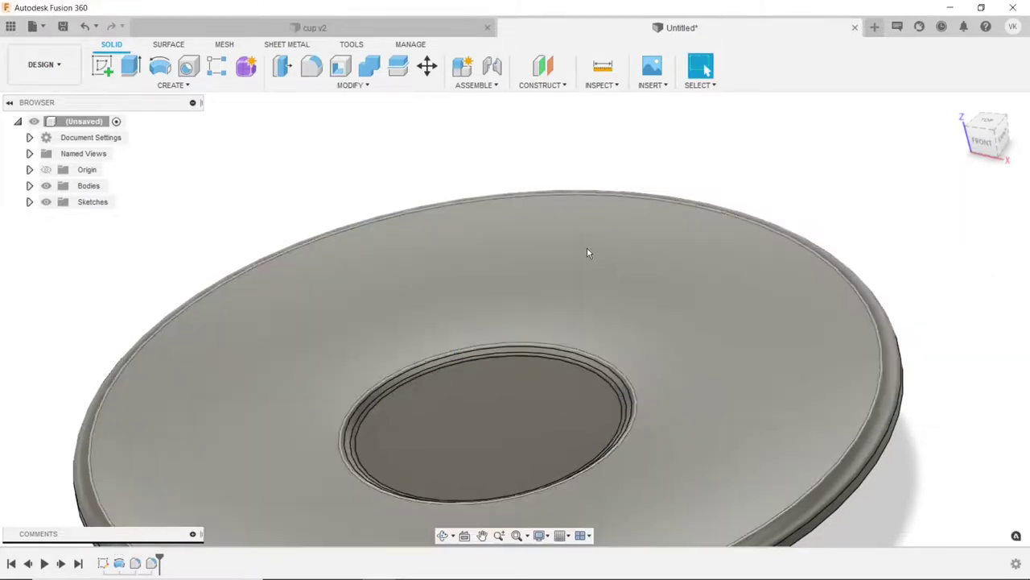
# Round the saucer's outer top edge with a 2 mm fillet.
pyautogui.click(442, 535)
pyautogui.moveTo(539, 363); pyautogui.dragTo(539, 241)
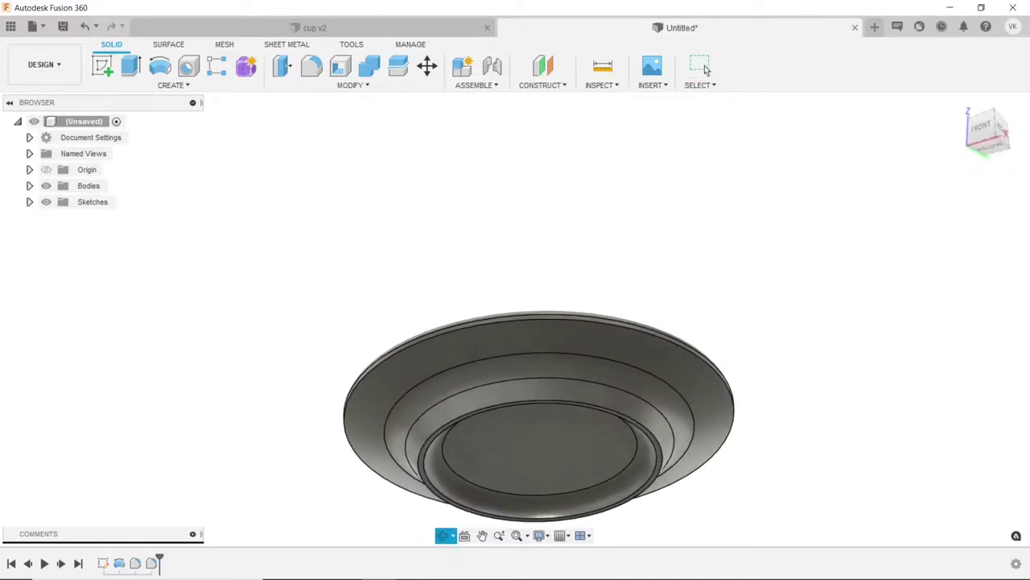
pyautogui.click(704, 68)
pyautogui.click(319, 71)
pyautogui.scroll(3, 484, 336)
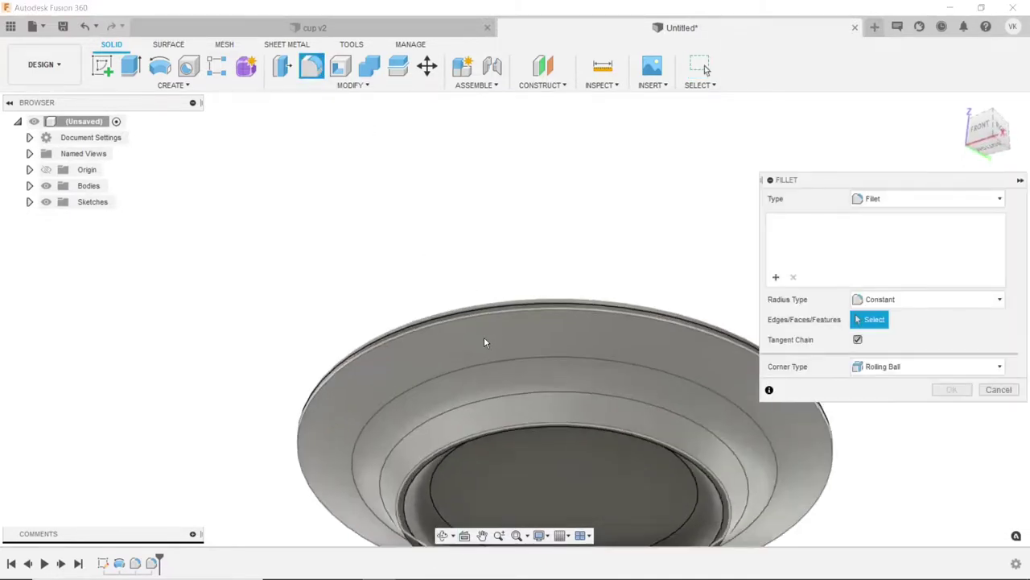
pyautogui.click(494, 314)
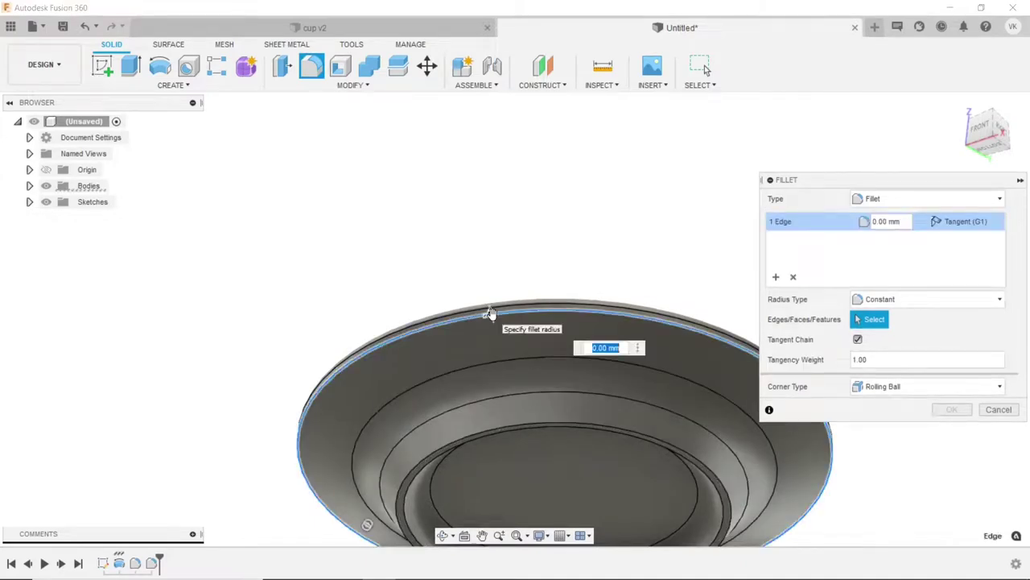
pyautogui.write('2')
pyautogui.press('Return')
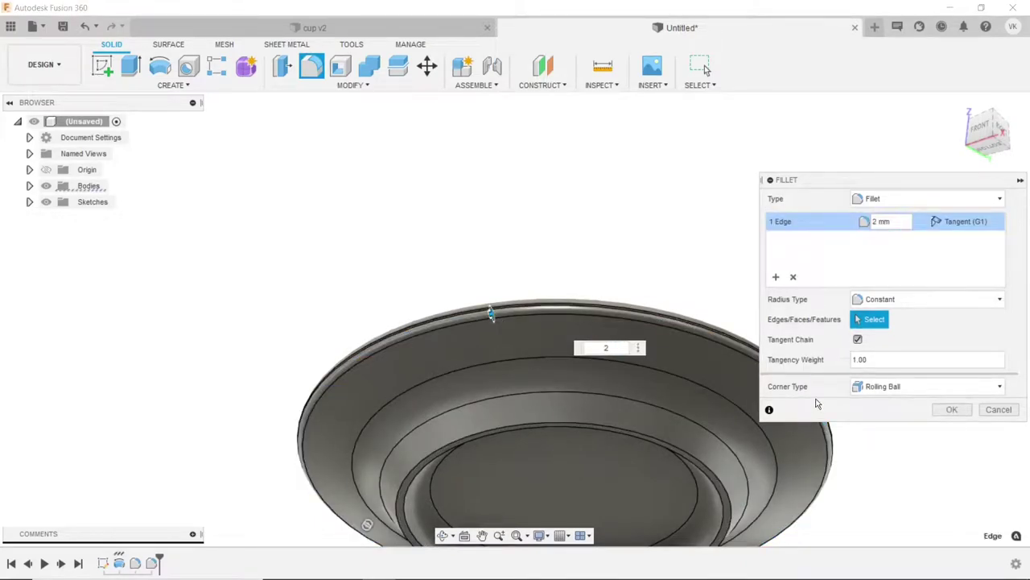
pyautogui.click(951, 409)
pyautogui.scroll(-3, 554, 328)
pyautogui.keyDown('shift'); pyautogui.moveTo(554, 327); pyautogui.dragTo(579, 338, button='middle'); pyautogui.keyUp('shift')
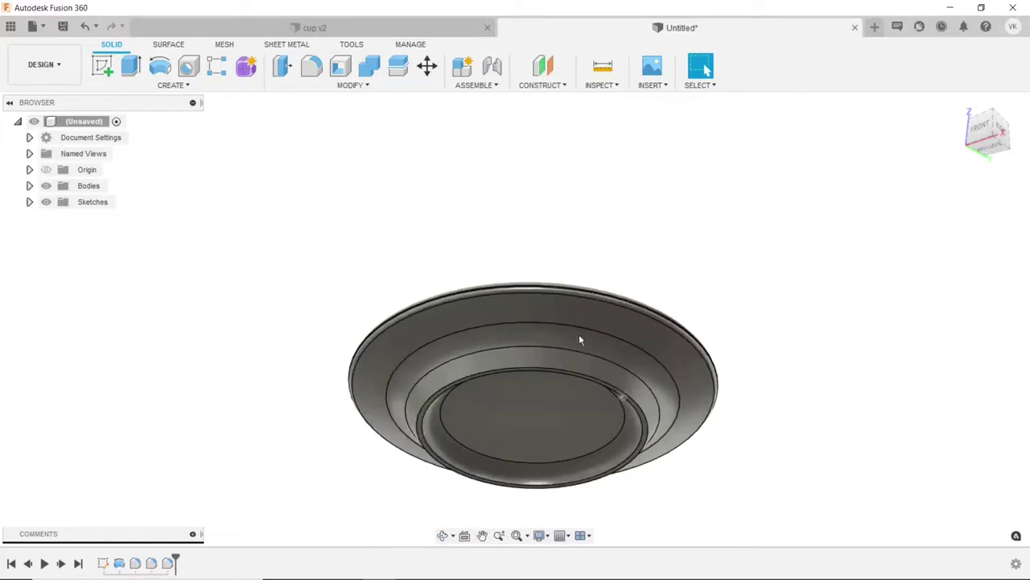
# Round the two inner lip edges with a 0.5 mm fillet and orbit back above the saucer.
pyautogui.click(312, 66)
pyautogui.scroll(3, 522, 392)
pyautogui.scroll(2, 481, 361)
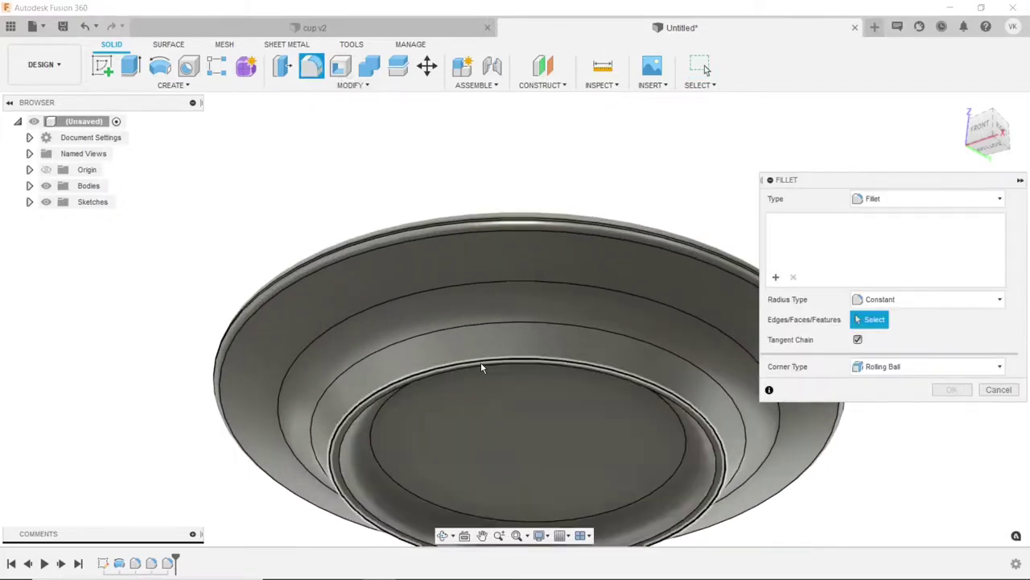
pyautogui.click(483, 367)
pyautogui.scroll(2, 390, 399)
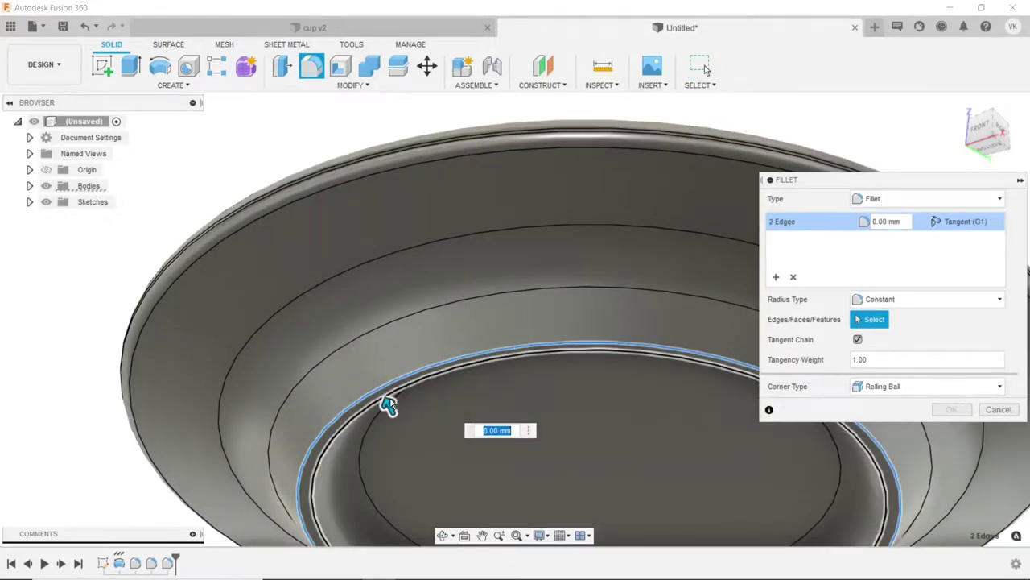
pyautogui.click(389, 402)
pyautogui.write('.5')
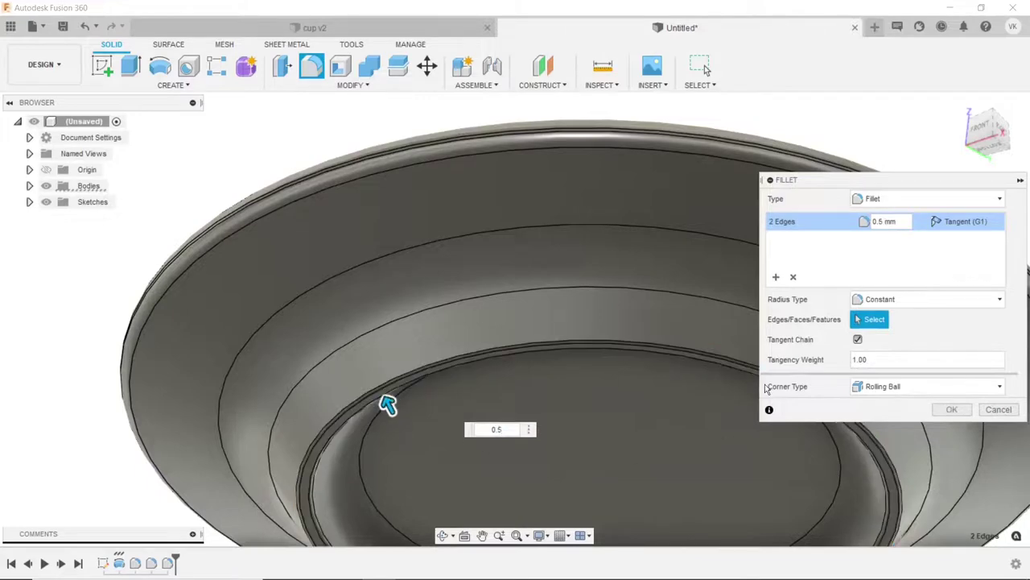
pyautogui.click(951, 411)
pyautogui.scroll(-3, 547, 330)
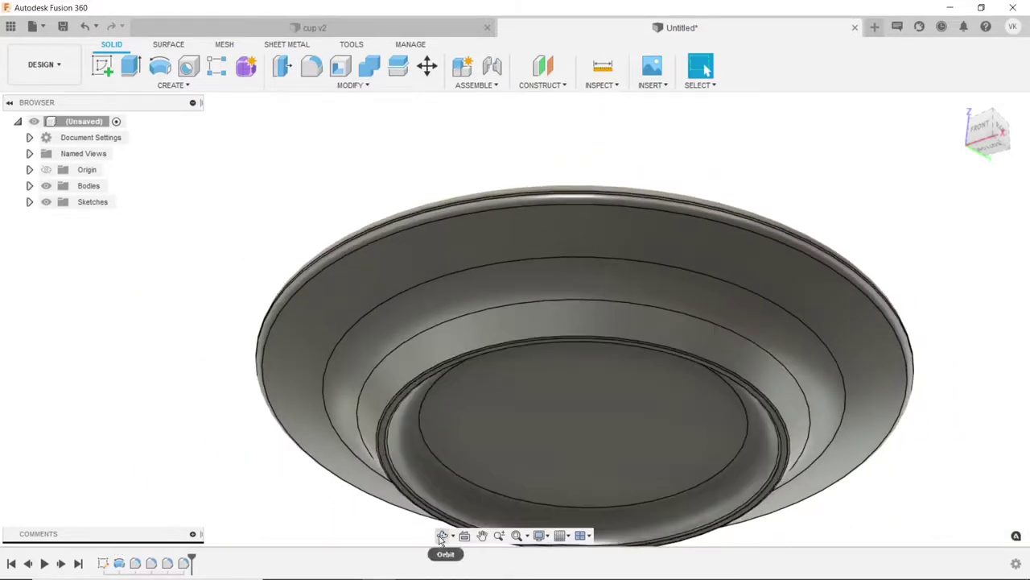
pyautogui.click(442, 536)
pyautogui.moveTo(424, 360)
pyautogui.mouseDown()
pyautogui.moveTo(674, 271)
pyautogui.moveTo(674, 281)
pyautogui.mouseUp()
# Derive the cup design from the Coffee cup folder into the saucer design.
pyautogui.press('Escape')
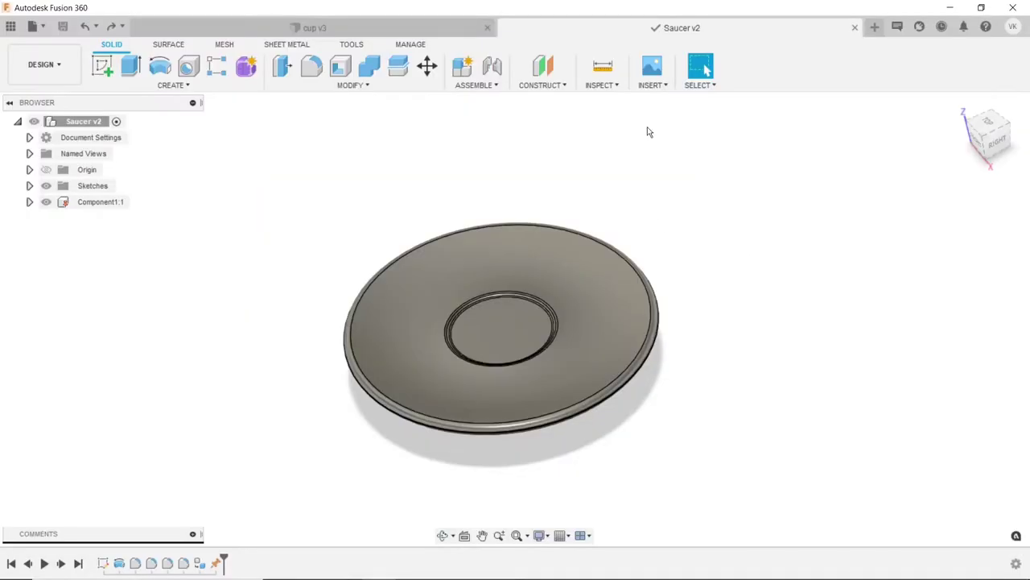
pyautogui.click(658, 91)
pyautogui.click(660, 100)
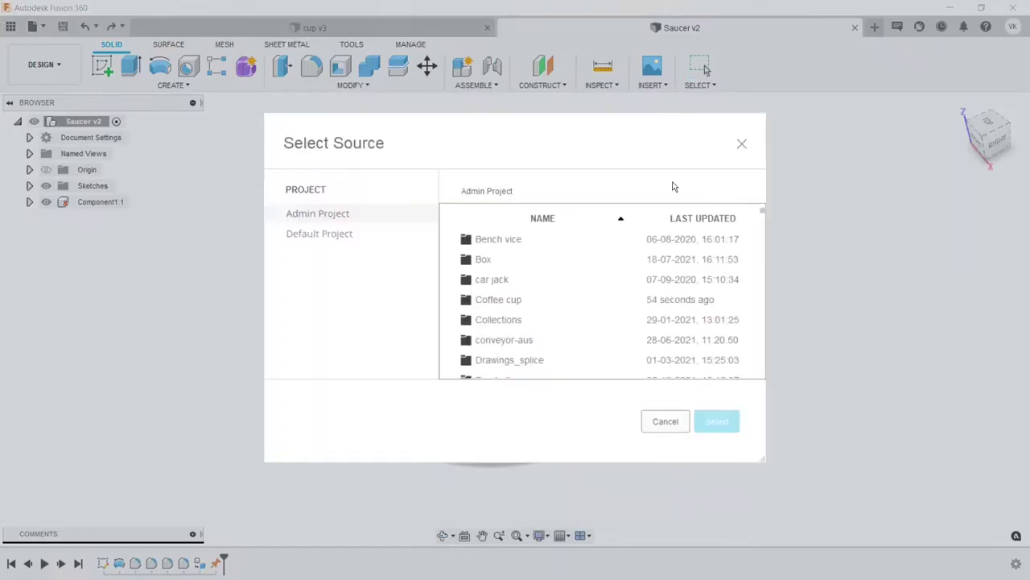
pyautogui.doubleClick(544, 301)
pyautogui.click(504, 246)
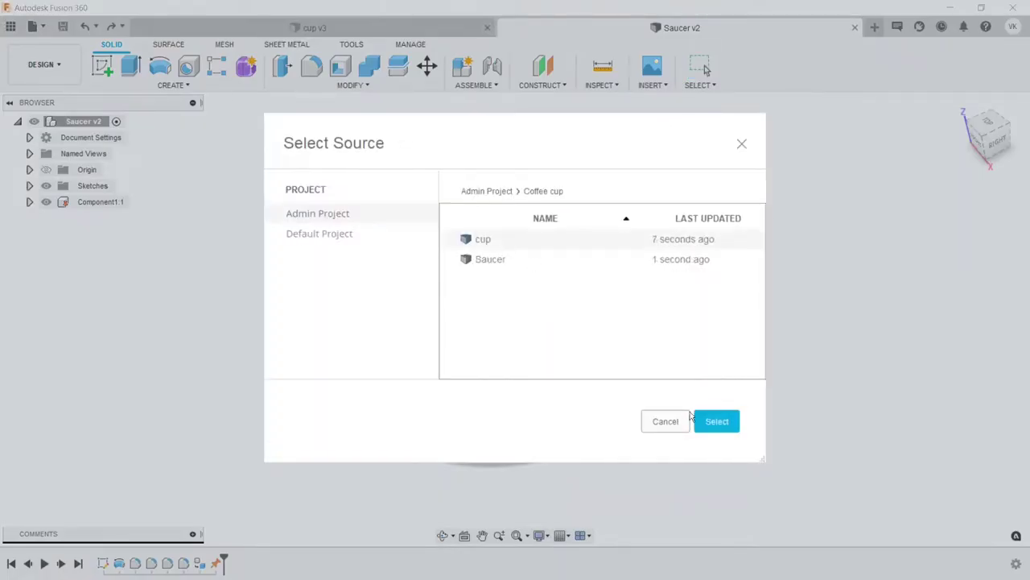
pyautogui.click(704, 418)
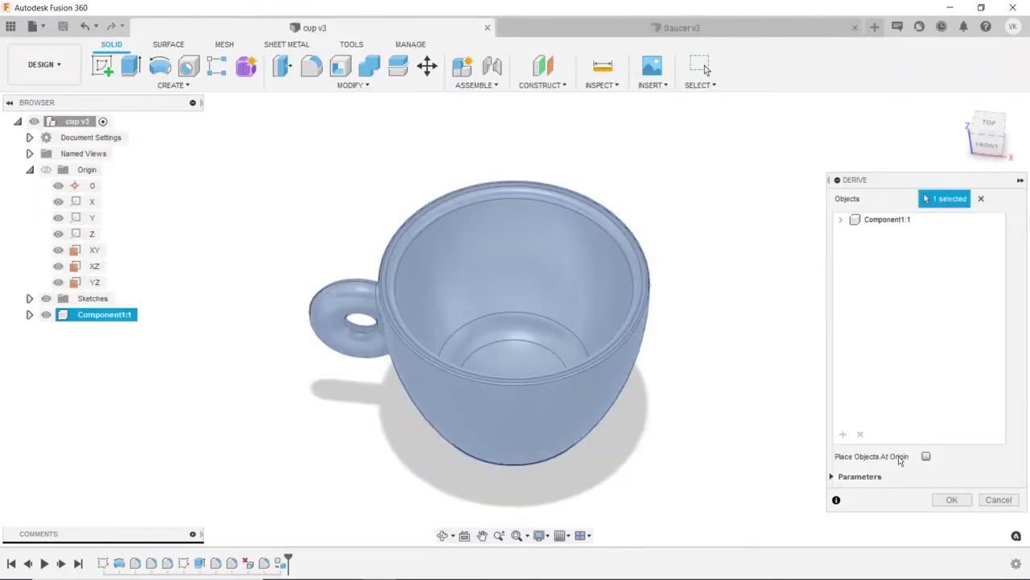
pyautogui.click(951, 500)
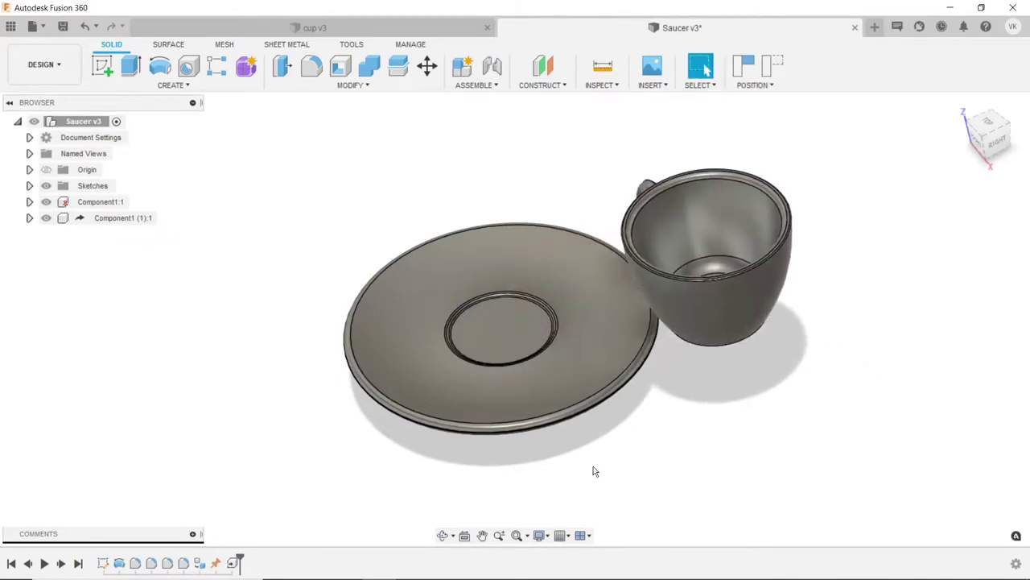
# Start a joint and snap its first point to the cup base centre.
pyautogui.click(442, 534)
pyautogui.moveTo(518, 437); pyautogui.dragTo(515, 322)
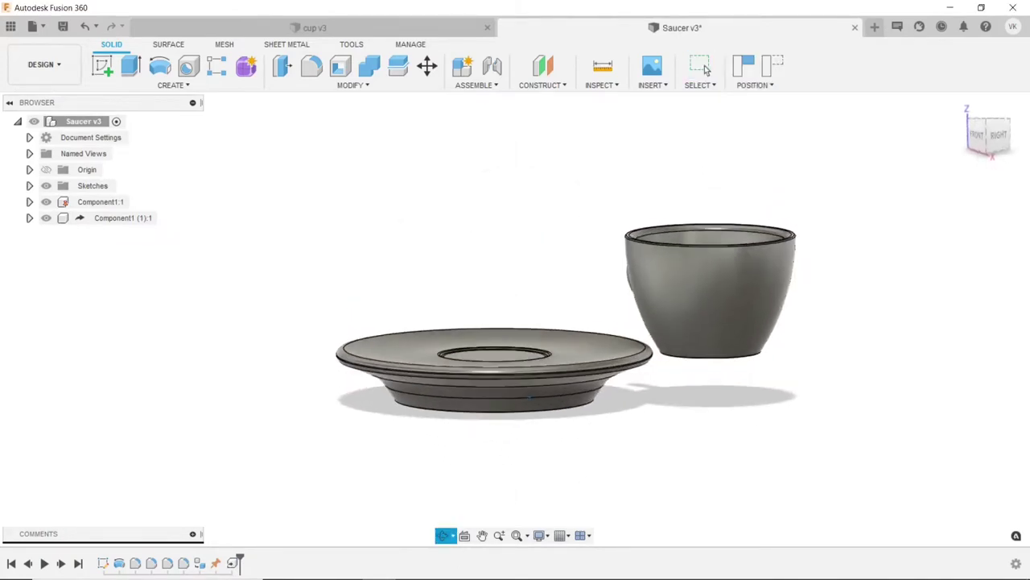
pyautogui.rightClick(883, 313)
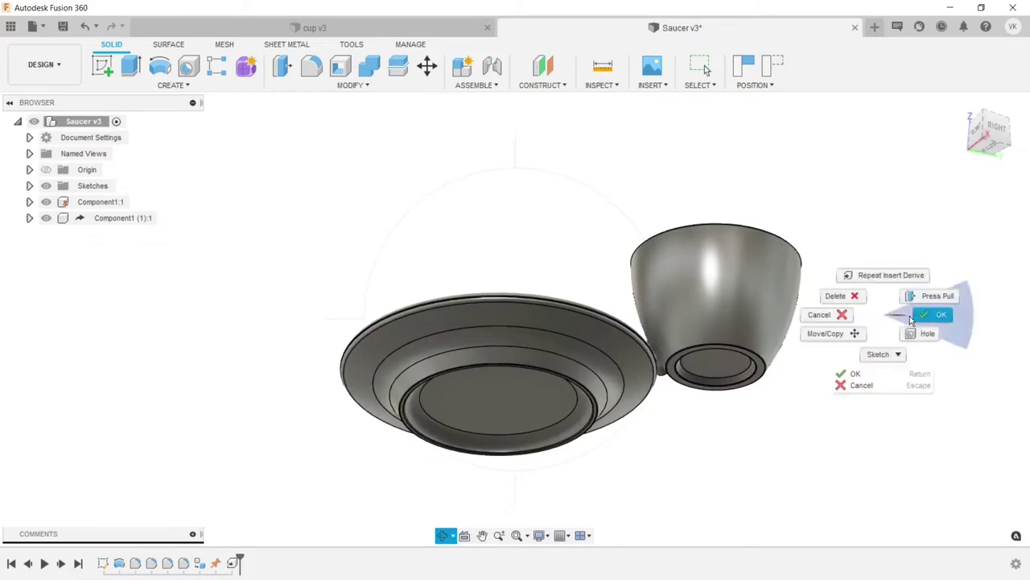
pyautogui.click(926, 314)
pyautogui.click(491, 66)
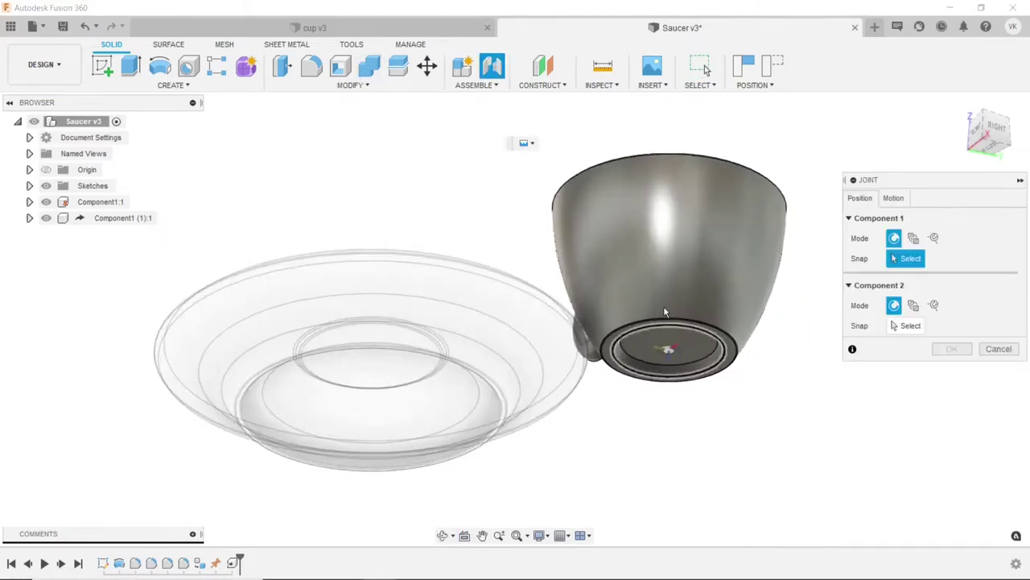
pyautogui.scroll(3, 661, 314)
pyautogui.scroll(2, 652, 324)
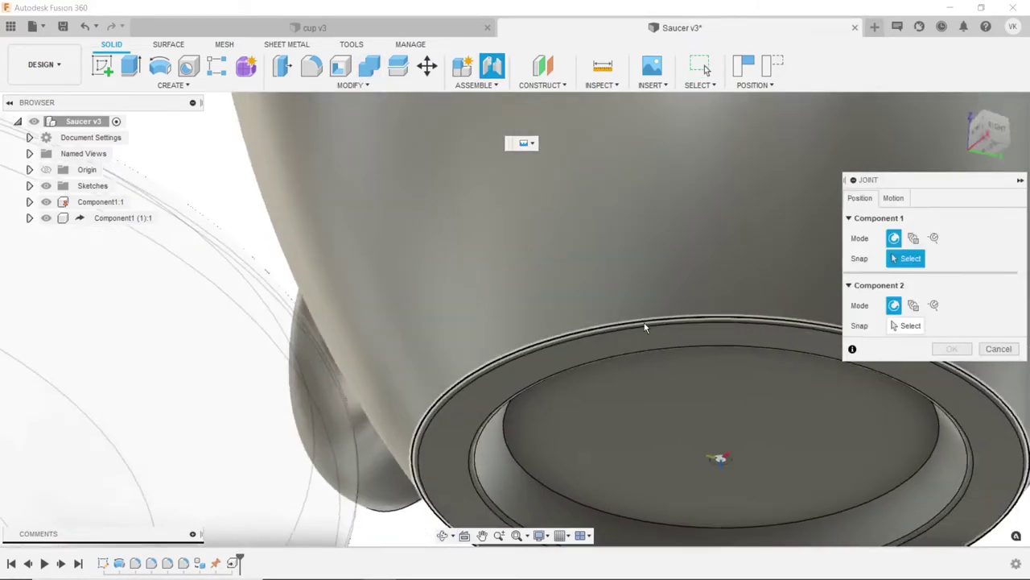
pyautogui.click(644, 328)
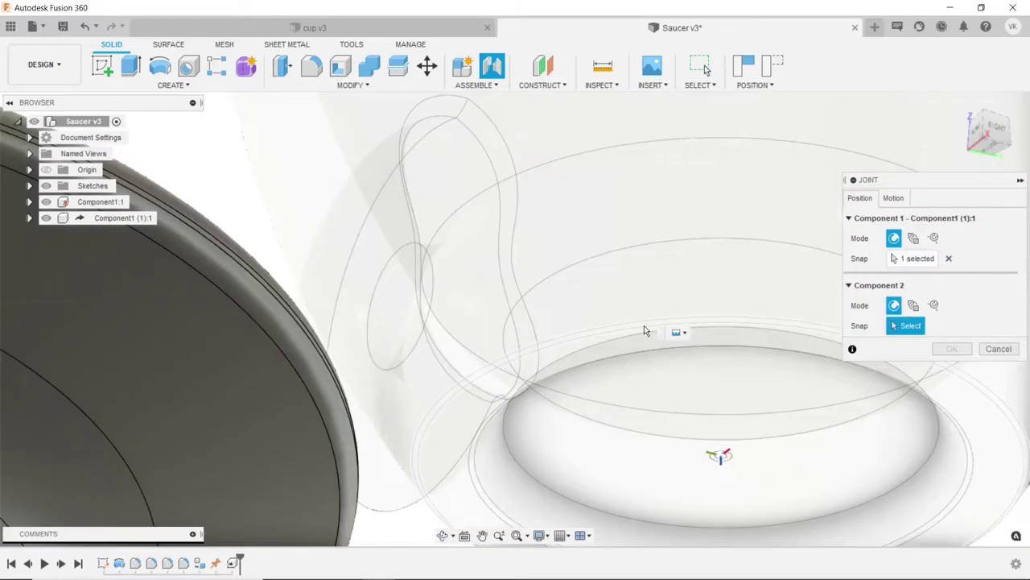
pyautogui.click(948, 258)
pyautogui.click(656, 335)
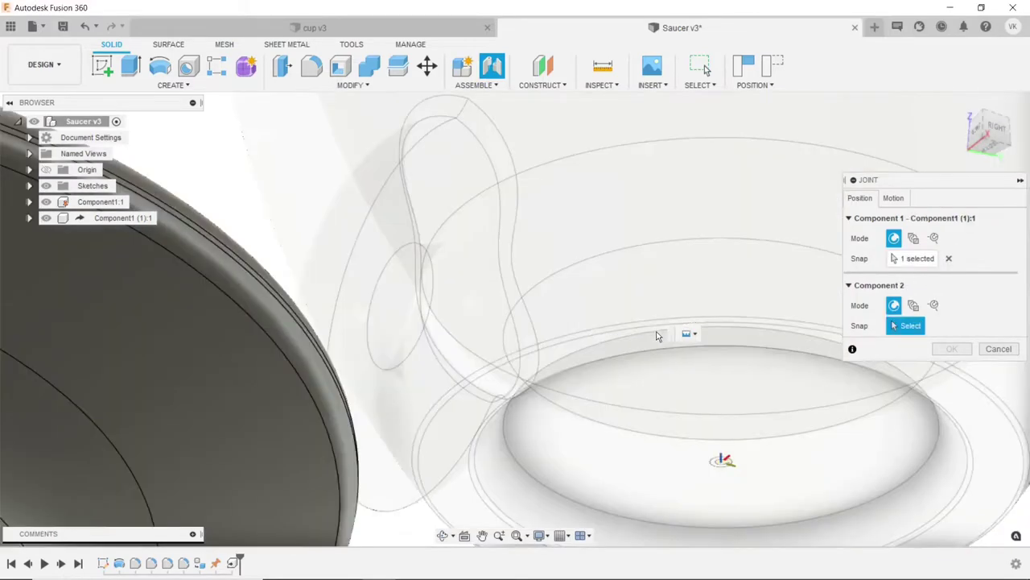
# Snap the second joint point to the saucer centre and confirm the joint.
pyautogui.click(443, 535)
pyautogui.moveTo(483, 281); pyautogui.dragTo(488, 337)
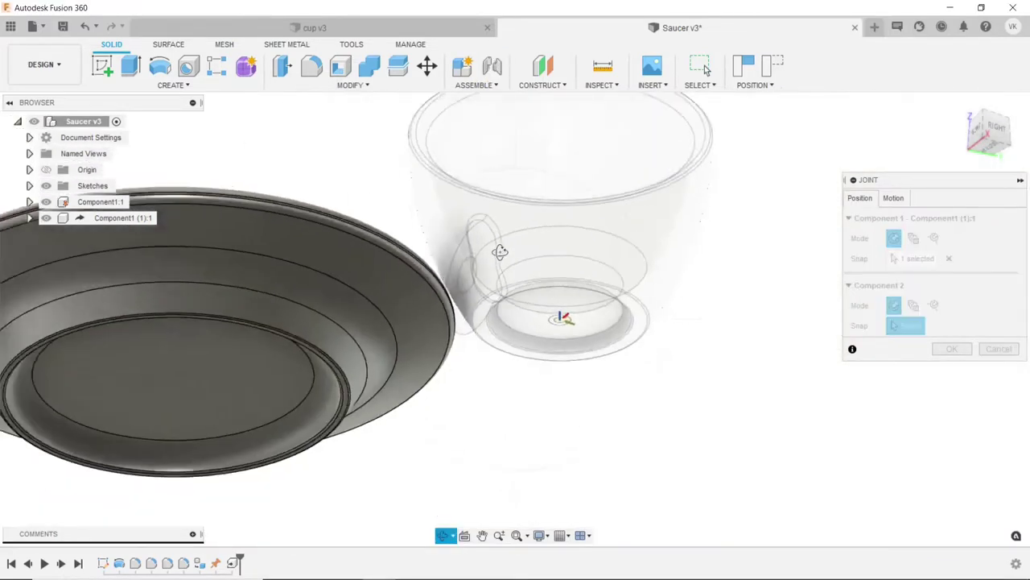
pyautogui.press('Escape')
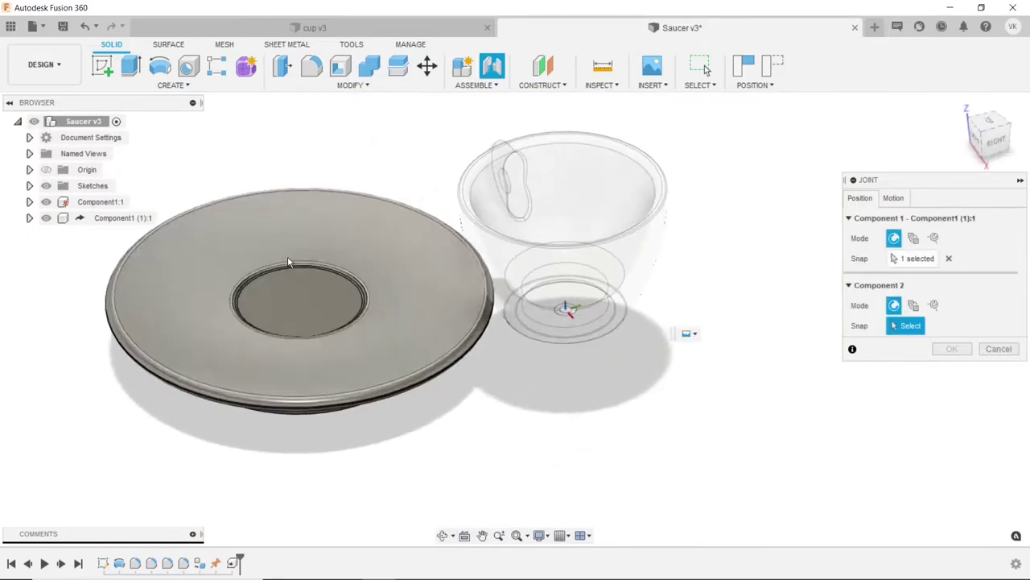
pyautogui.scroll(3, 316, 338)
pyautogui.scroll(3, 316, 338)
pyautogui.click(281, 276)
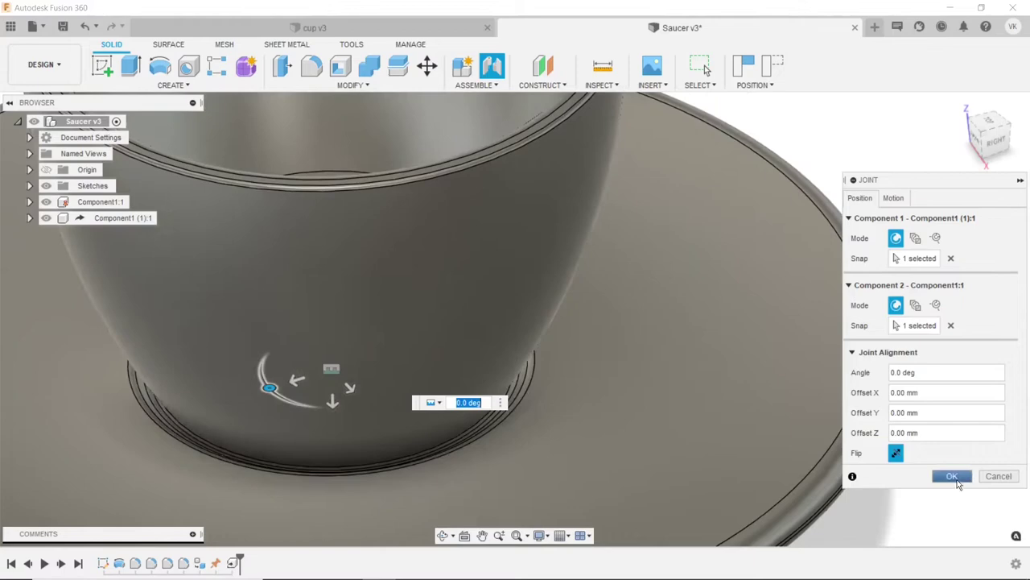
pyautogui.click(953, 476)
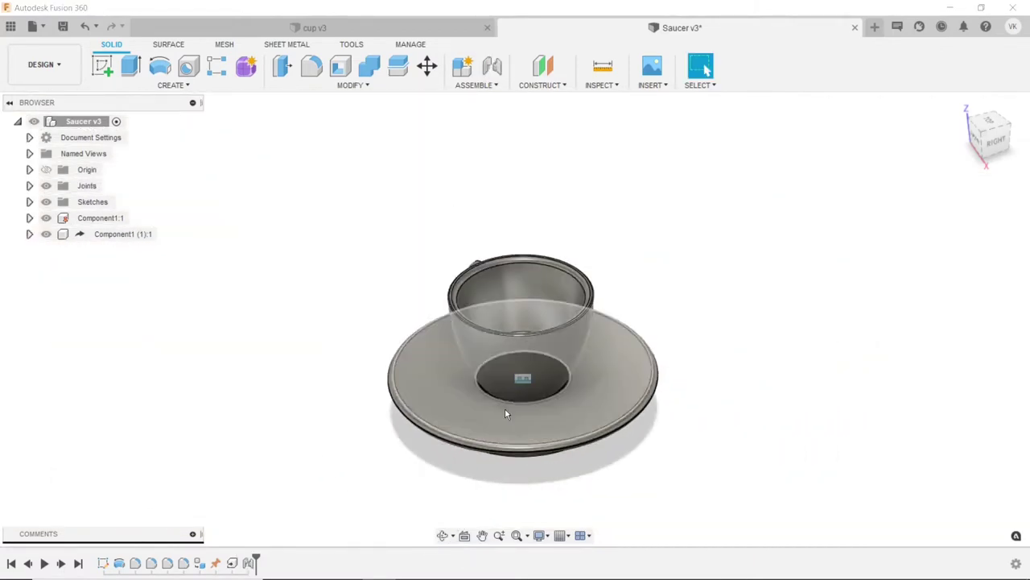
# Orbit to a rear view and open the Appearance settings for the cup.
pyautogui.click(444, 536)
pyautogui.moveTo(444, 512)
pyautogui.mouseDown()
pyautogui.moveTo(531, 483)
pyautogui.moveTo(482, 402)
pyautogui.moveTo(499, 386)
pyautogui.mouseUp()
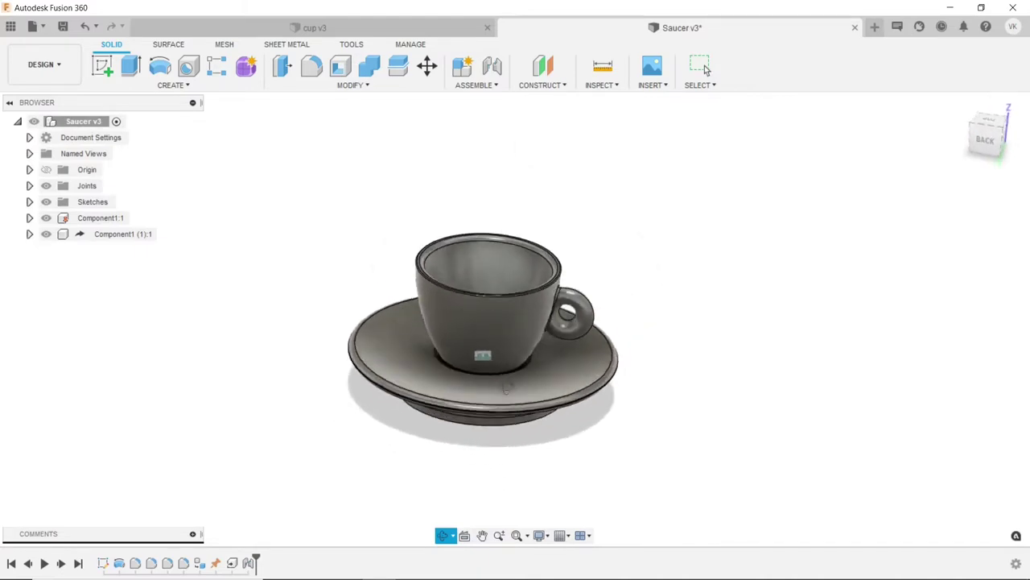
pyautogui.scroll(2, 499, 387)
pyautogui.press('Escape')
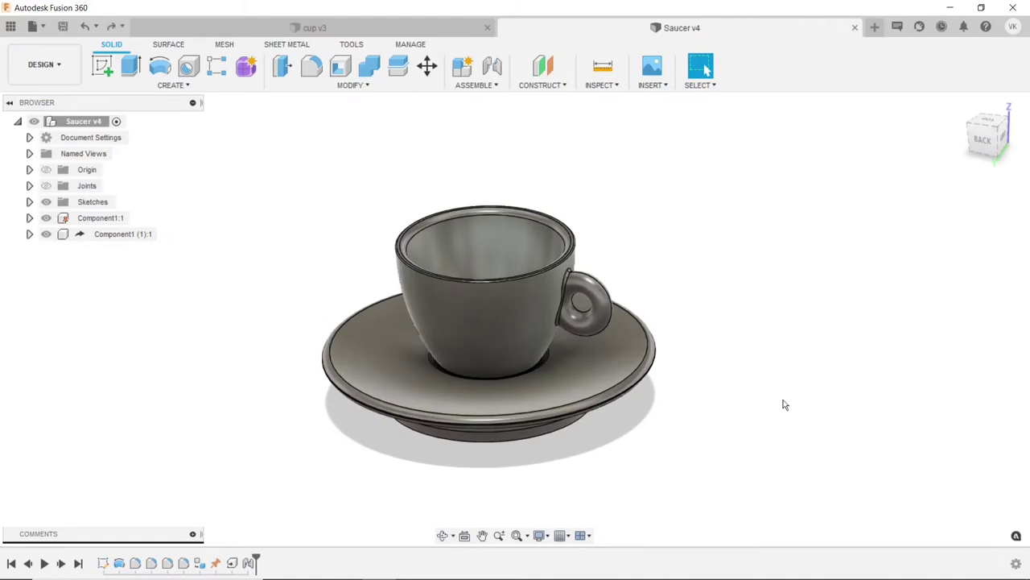
pyautogui.click(545, 321)
pyautogui.rightClick(545, 321)
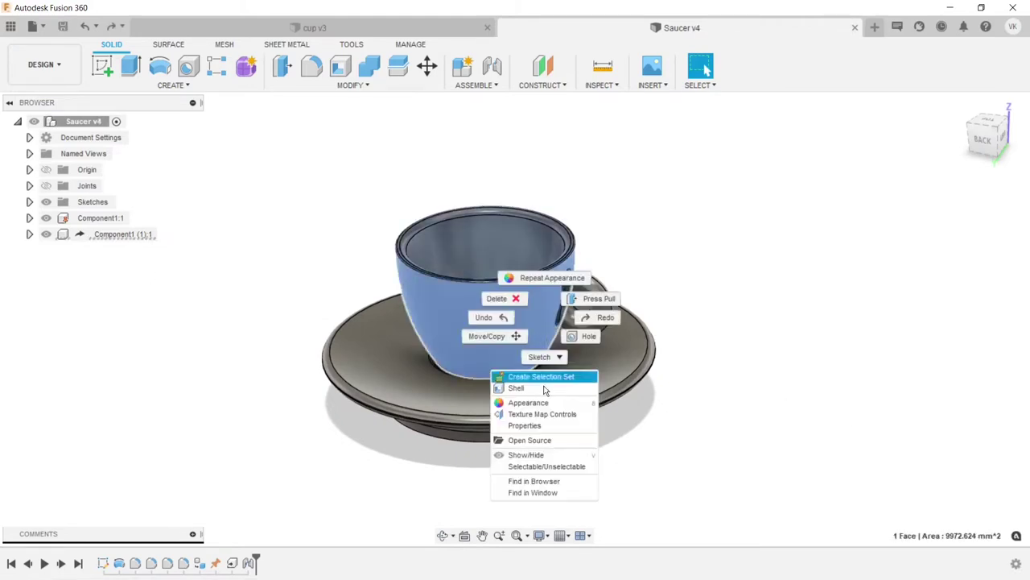
pyautogui.click(540, 396)
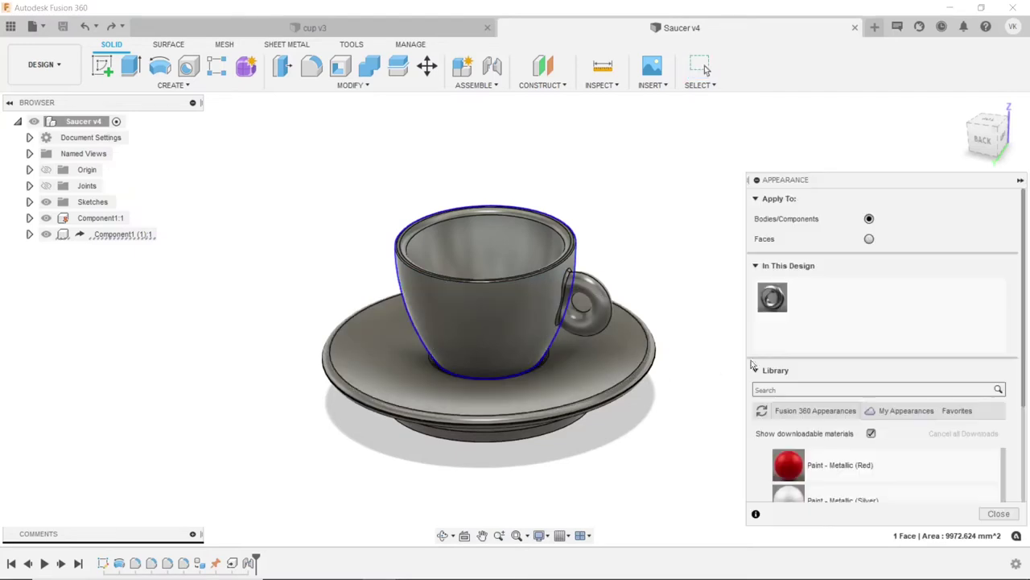
# Apply Paint - Metallic (Silver) to both the cup and the saucer.
pyautogui.moveTo(798, 467); pyautogui.dragTo(554, 331)
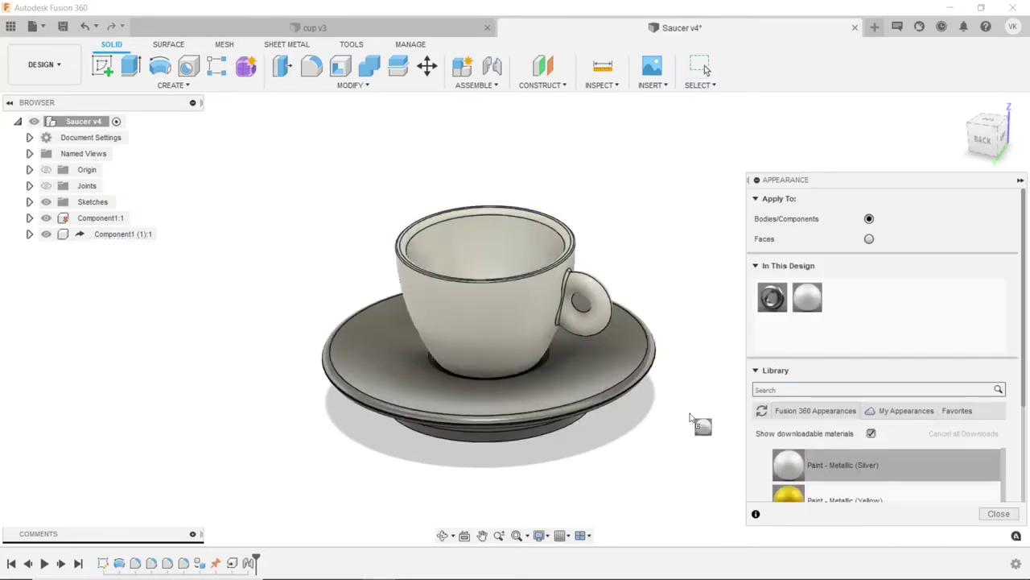
pyautogui.moveTo(690, 417); pyautogui.dragTo(610, 384)
pyautogui.click(996, 513)
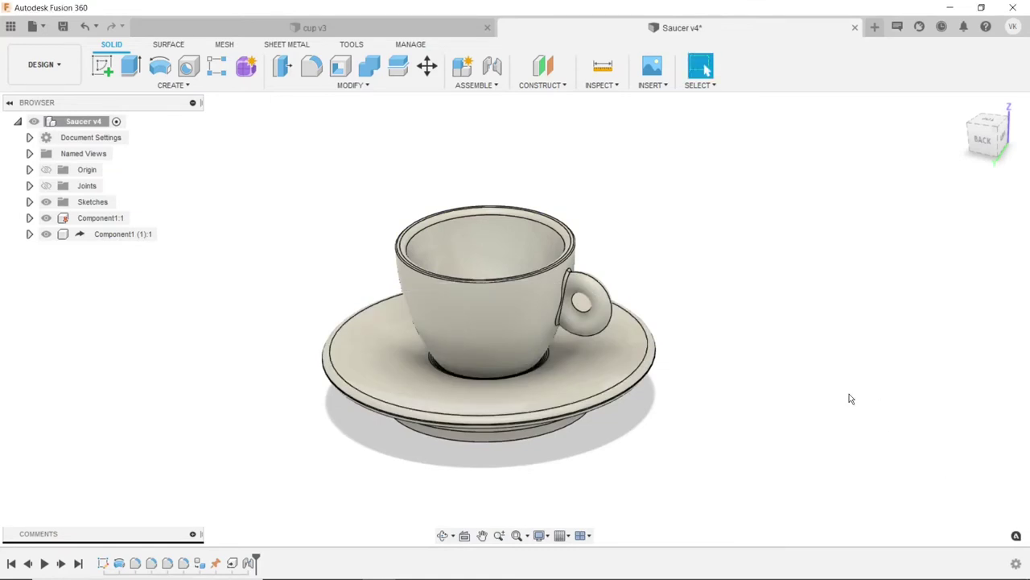
pyautogui.click(441, 537)
pyautogui.moveTo(529, 397)
pyautogui.mouseDown()
pyautogui.moveTo(472, 404)
pyautogui.moveTo(520, 421)
pyautogui.moveTo(481, 377)
pyautogui.moveTo(485, 351)
pyautogui.moveTo(534, 345)
pyautogui.moveTo(588, 404)
pyautogui.moveTo(501, 290)
pyautogui.moveTo(582, 333)
pyautogui.moveTo(472, 299)
pyautogui.moveTo(464, 392)
pyautogui.moveTo(423, 342)
pyautogui.mouseUp()
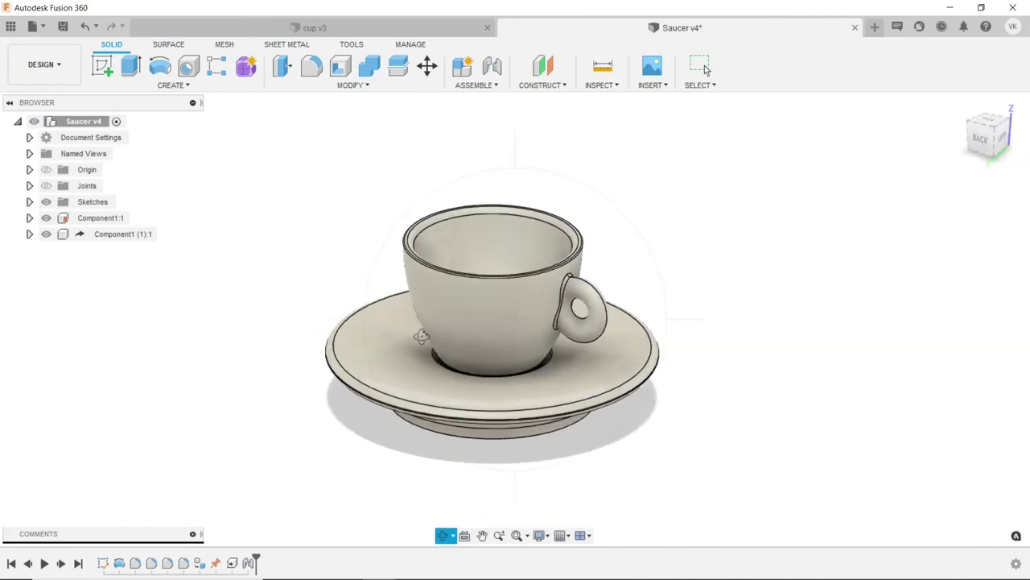